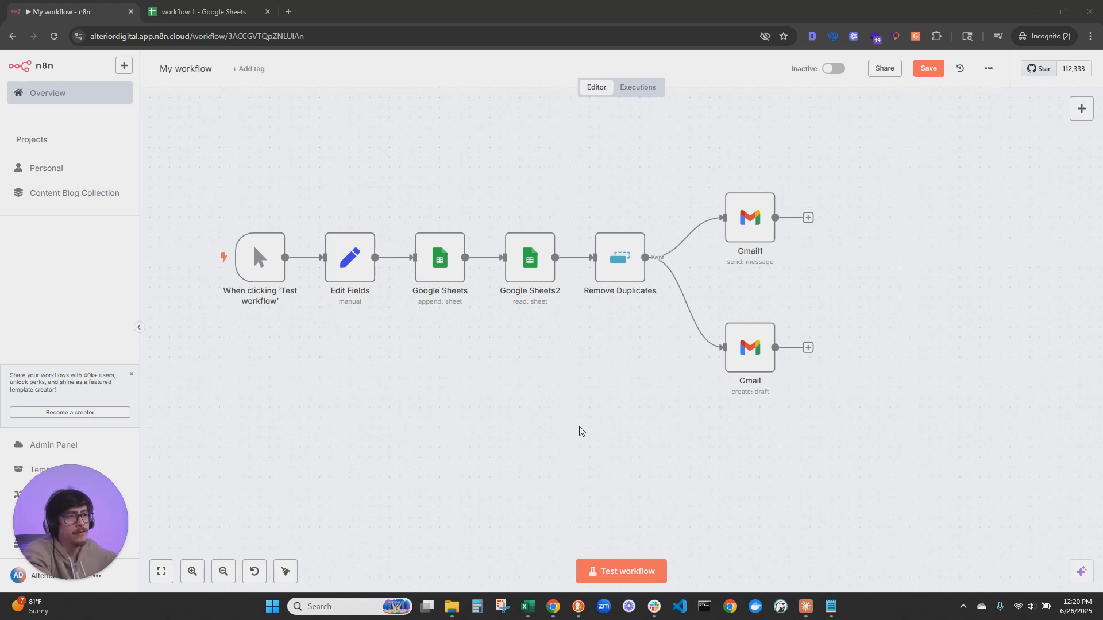
Delete all existing nodes from the workflow canvas, including the Gmail branches and the separate Loop Over Items group
left_click_drag(530, 394, 566, 435)
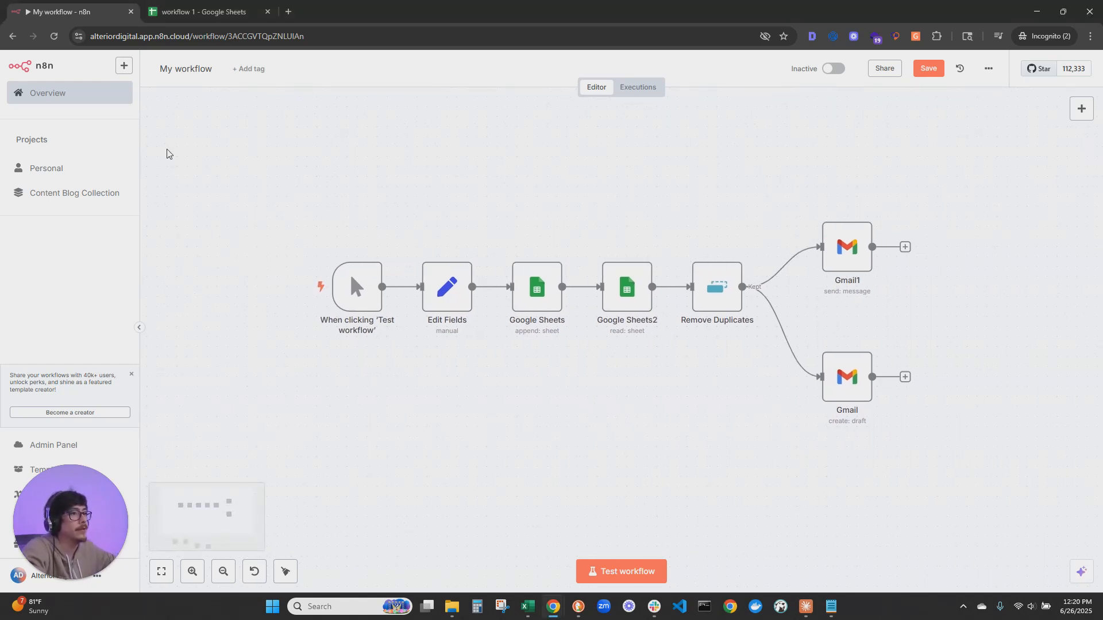
left_click_drag(284, 119, 1039, 486)
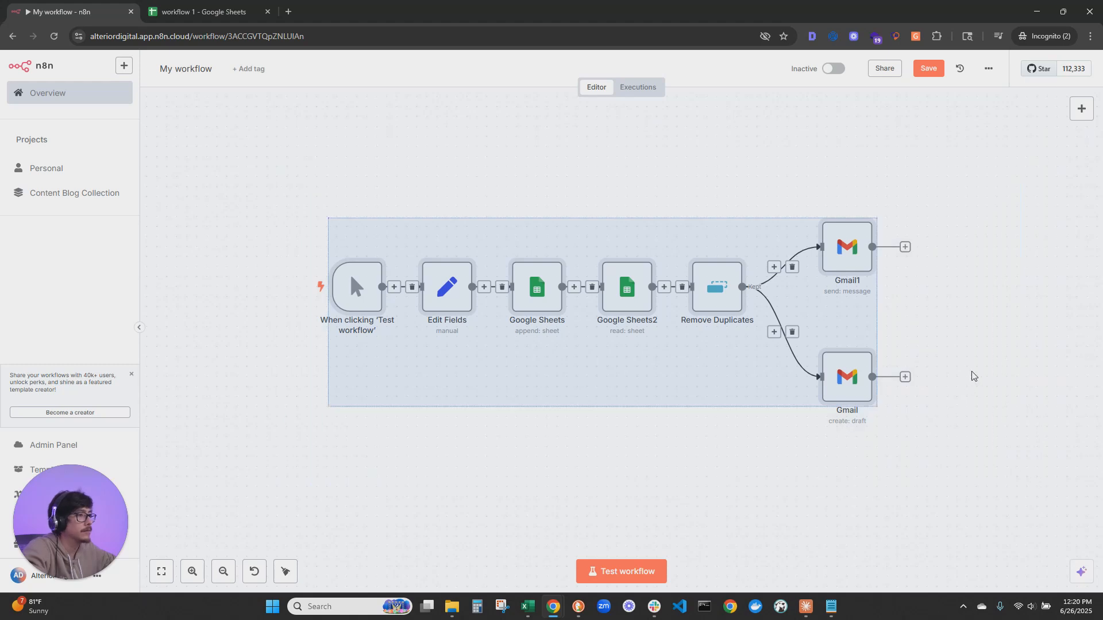
left_click_drag(957, 333, 899, 181)
left_click(701, 321)
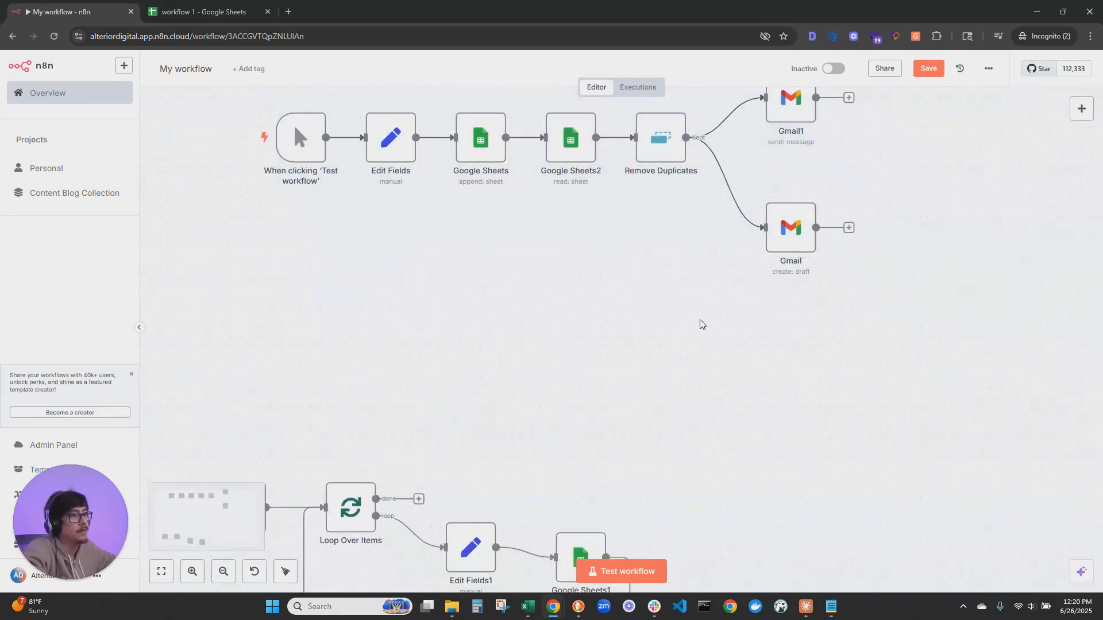
scroll(702, 325, "down", 5)
scroll(714, 357, "down", 3)
scroll(765, 368, "up", 7)
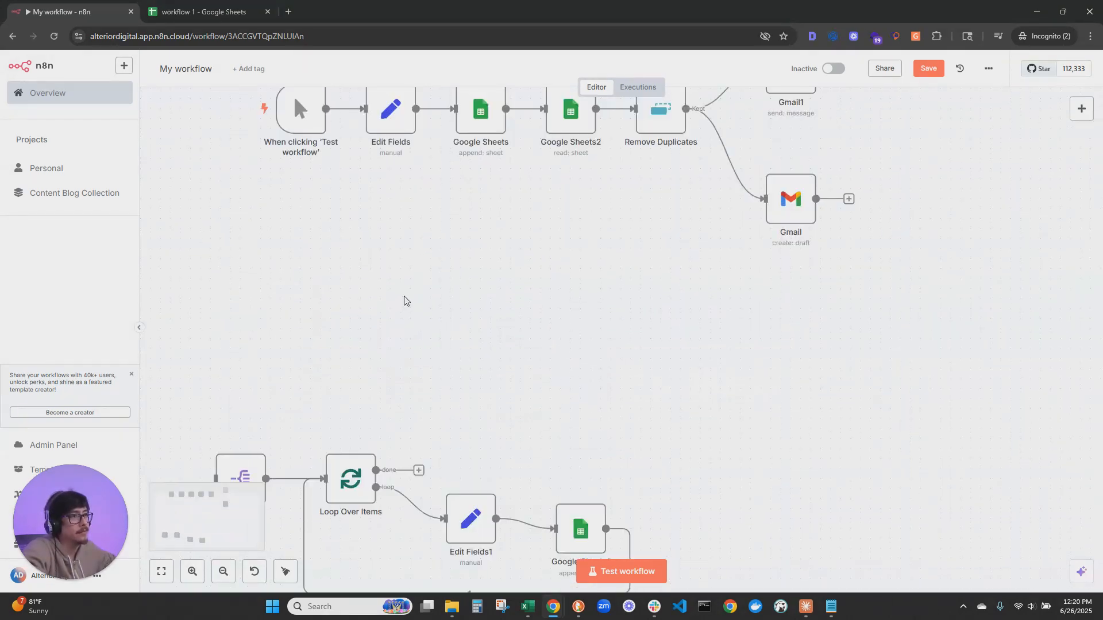
scroll(395, 298, "down", 3)
scroll(395, 298, "down", 1)
left_click_drag(216, 101, 808, 545)
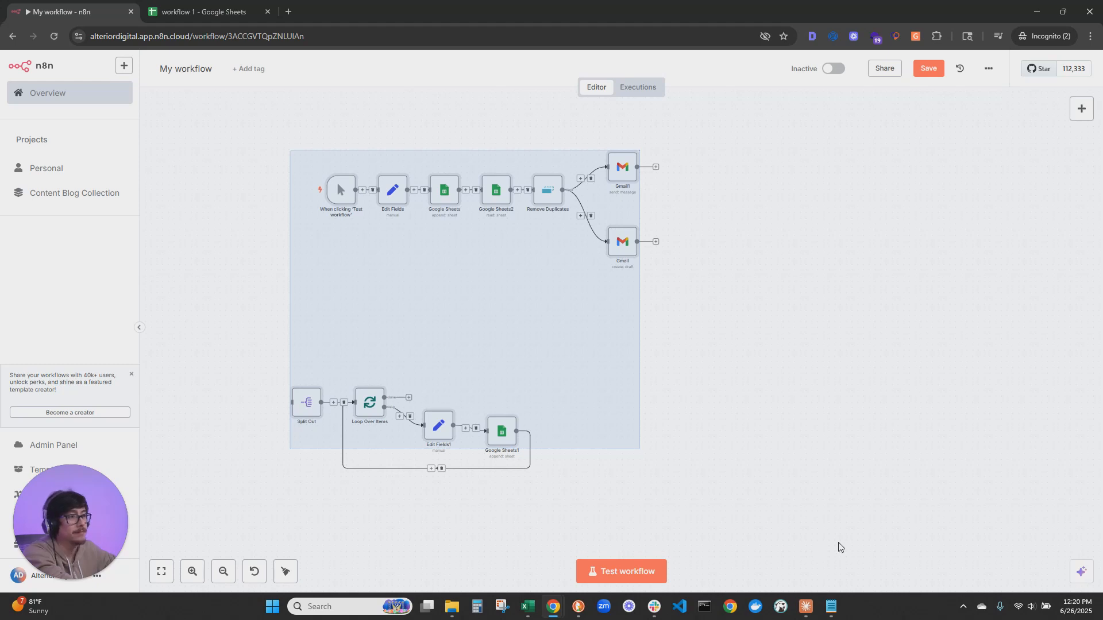
key("Delete")
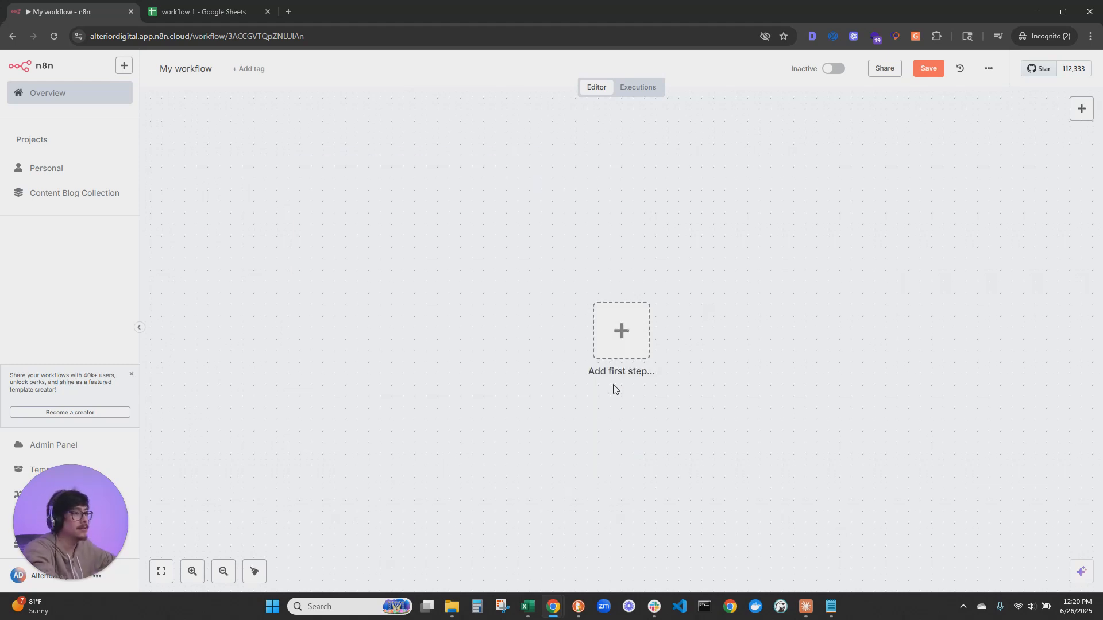
Add a Slack trigger for bot app mentions as the workflow's first step
left_click(484, 305)
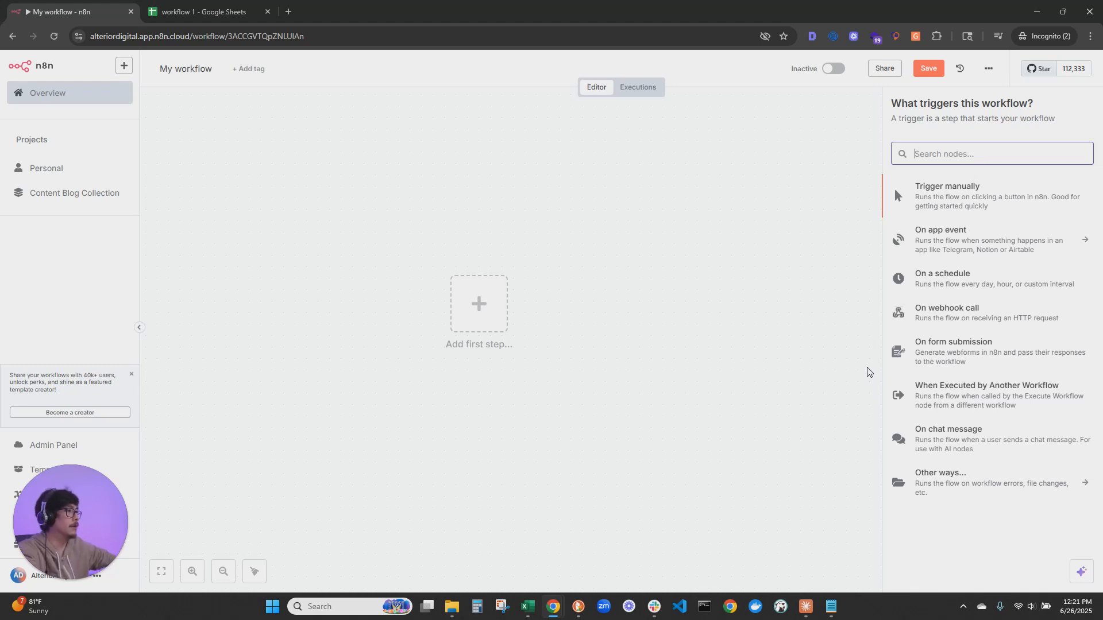
type("slack")
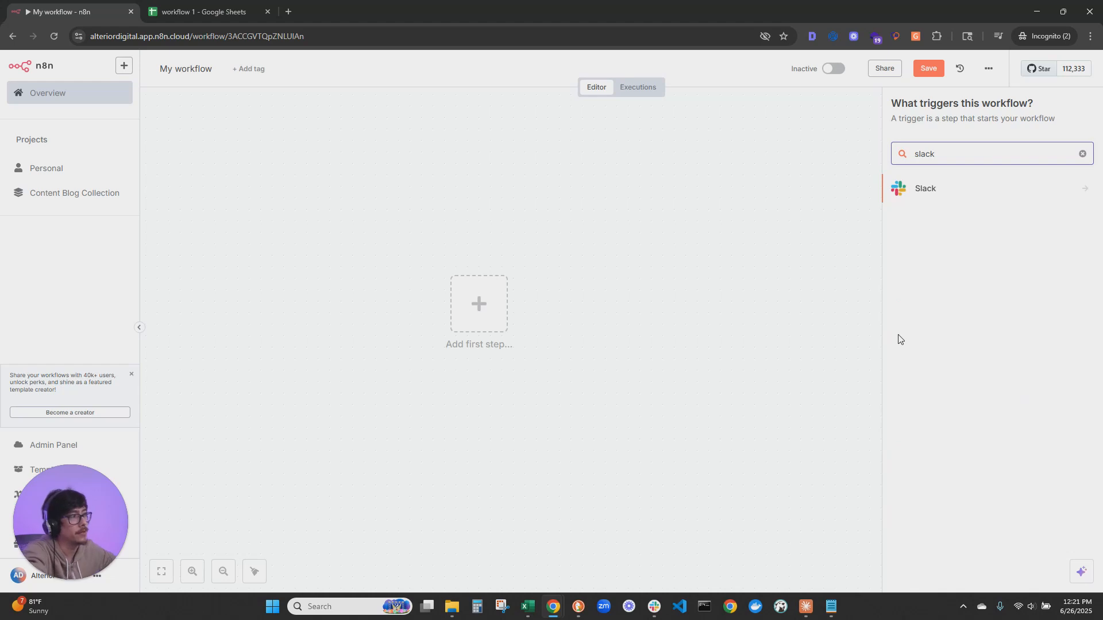
left_click(940, 190)
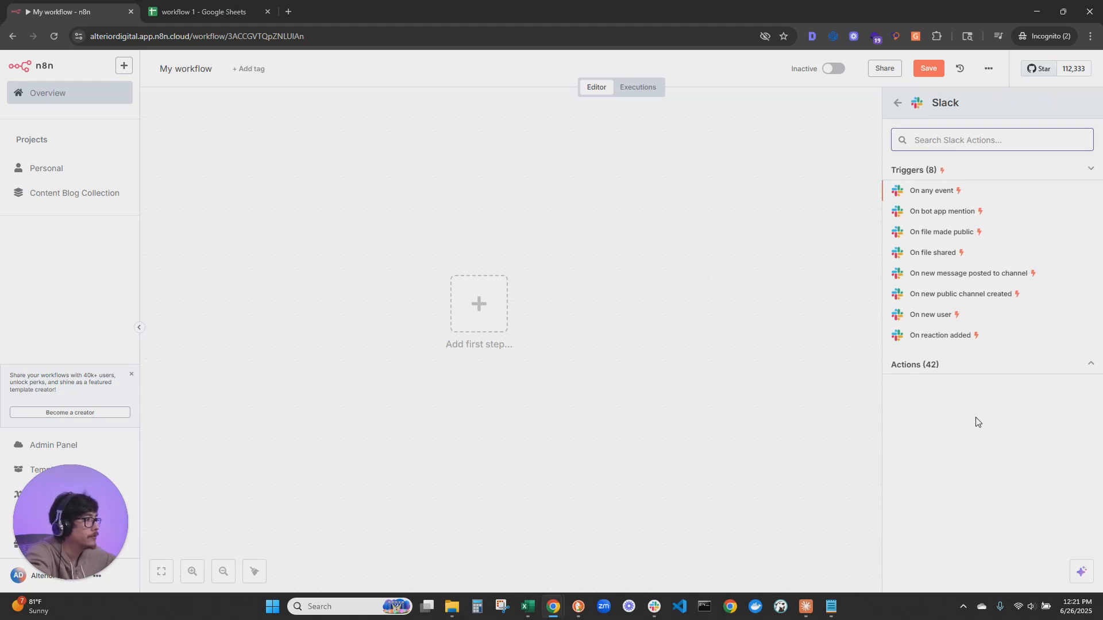
left_click(966, 212)
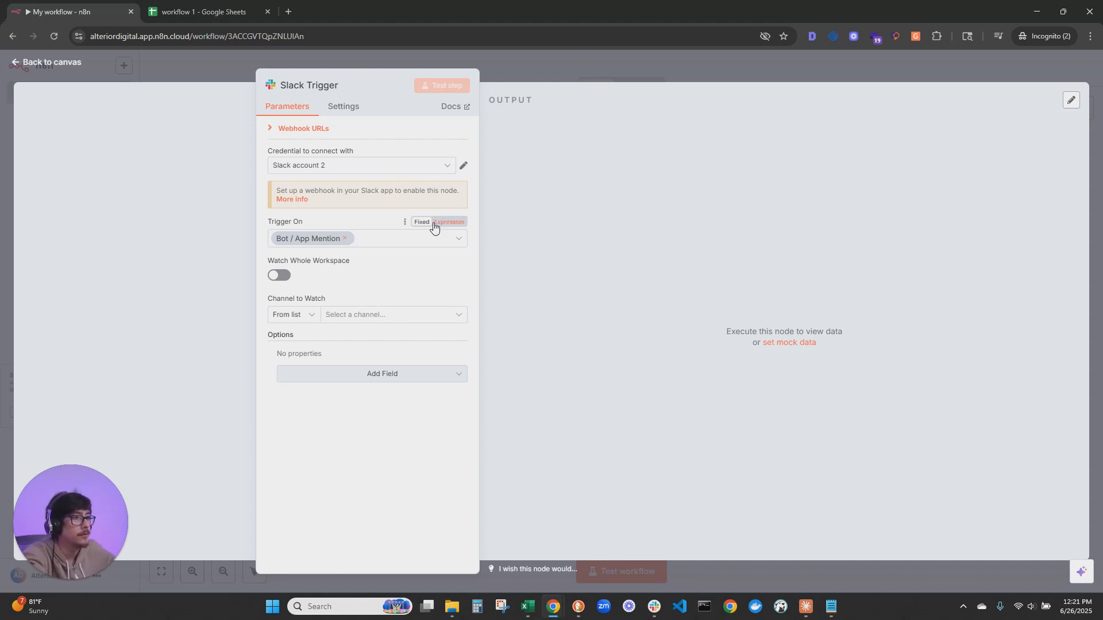
Check the channels available to watch and the credential choices in the Slack trigger without changing them
left_click(360, 319)
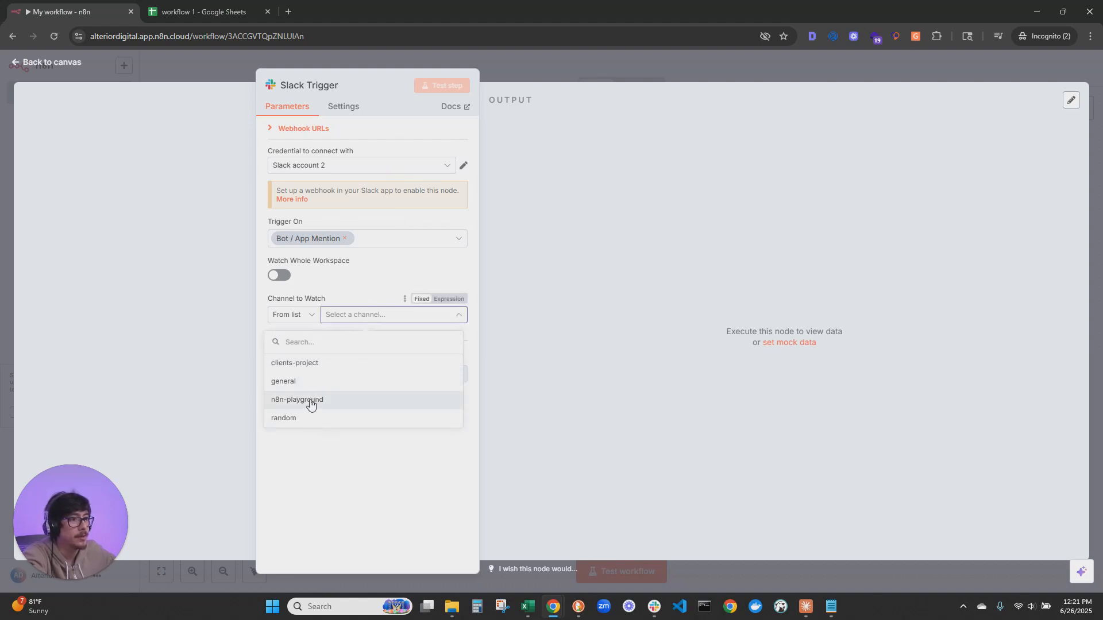
left_click(348, 457)
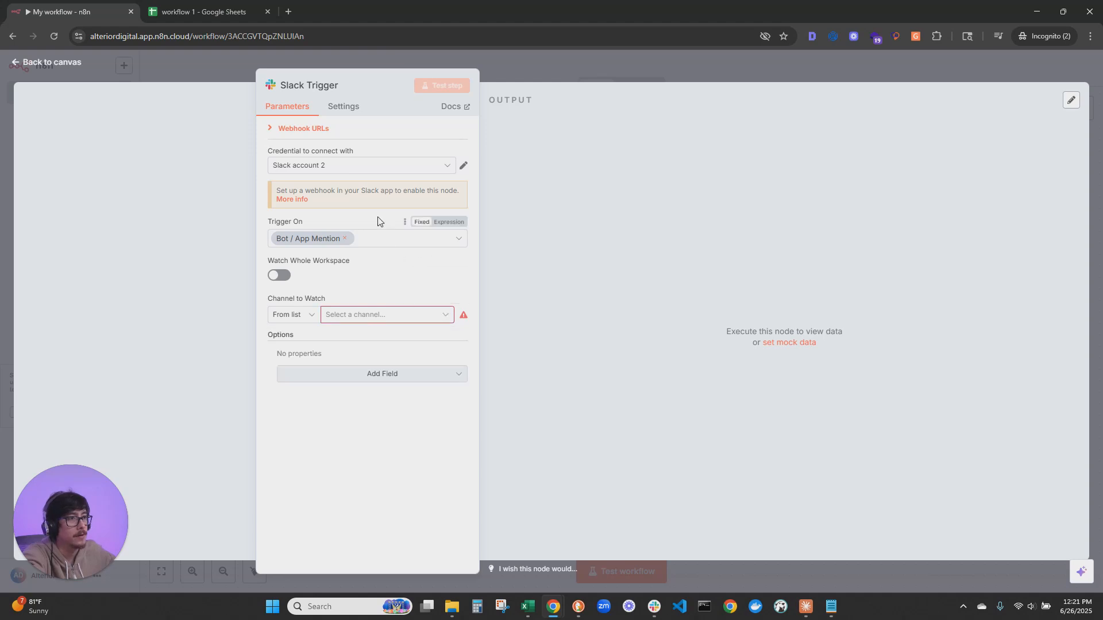
left_click(342, 165)
left_click(467, 148)
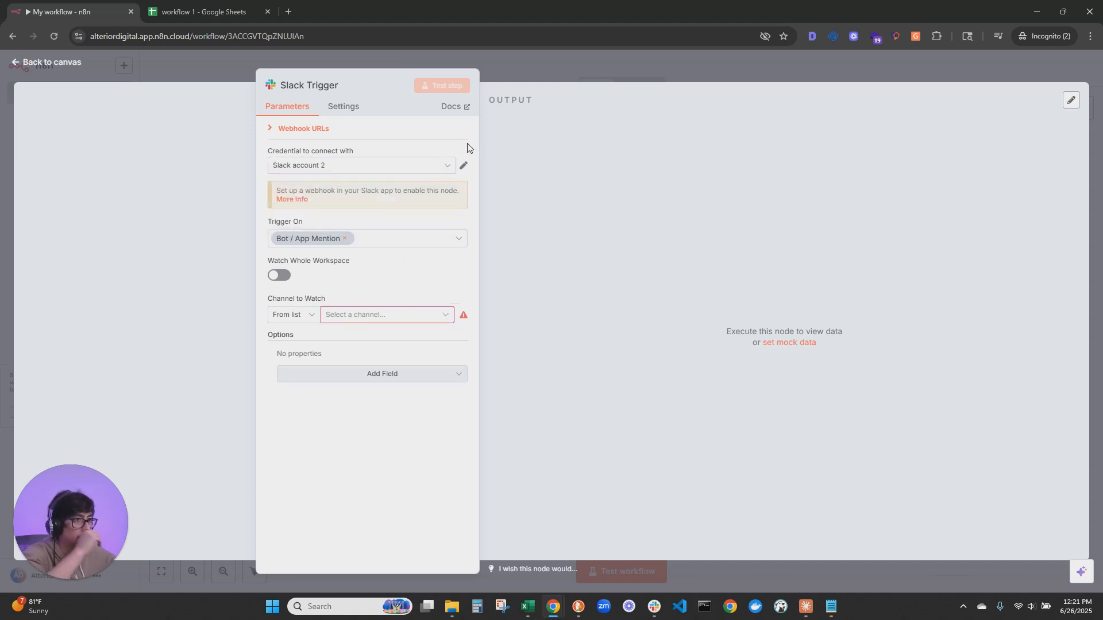
Start a new Slack API credential for the trigger and open its setup documentation
left_click(447, 165)
left_click(321, 225)
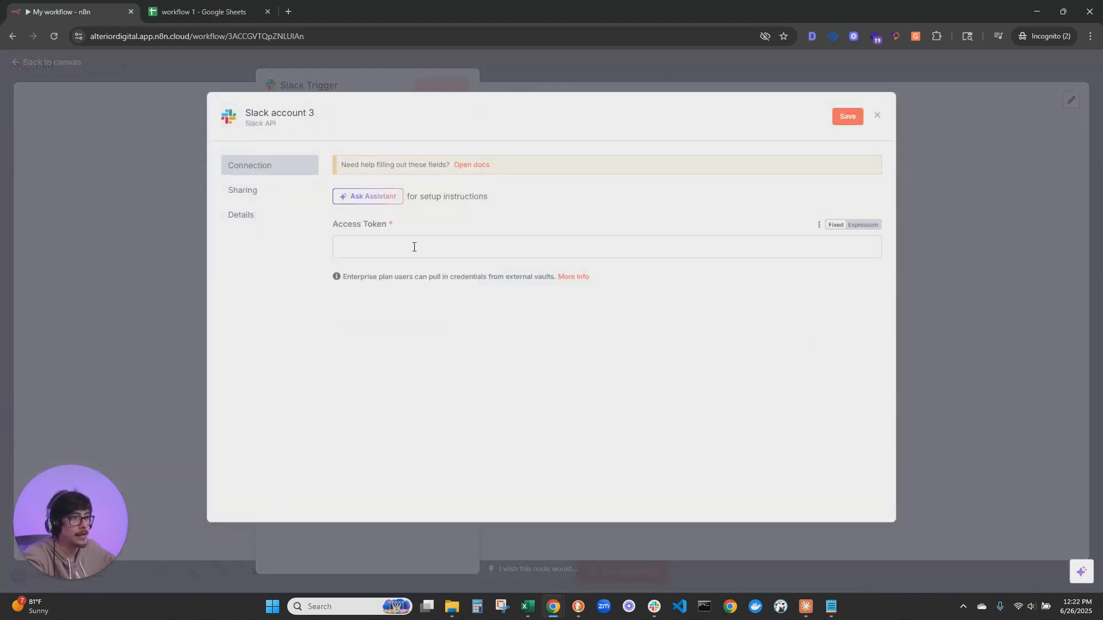
left_click(470, 166)
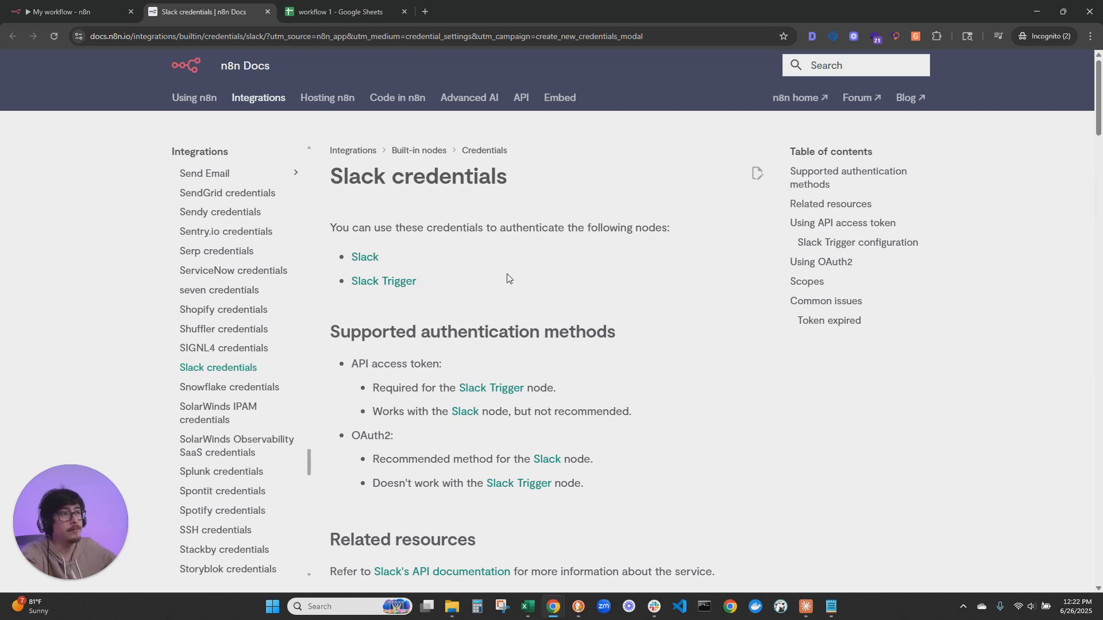
Read the Slack credentials documentation on supported authentication methods and using an API access token
scroll(488, 286, "down", 2)
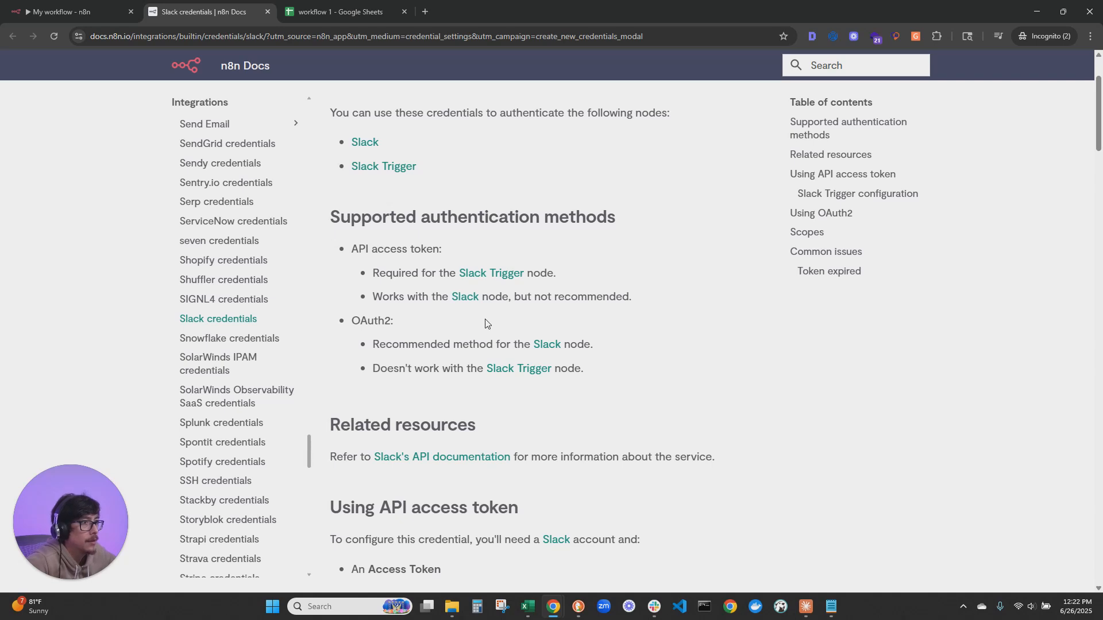
scroll(473, 201, "up", 2)
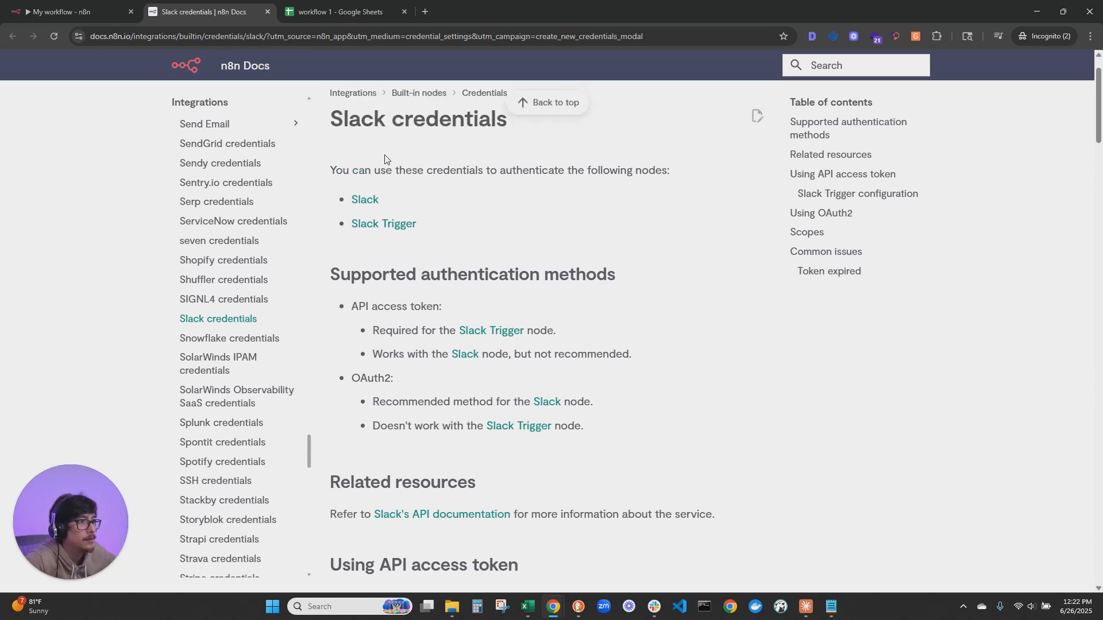
scroll(552, 276, "down", 2)
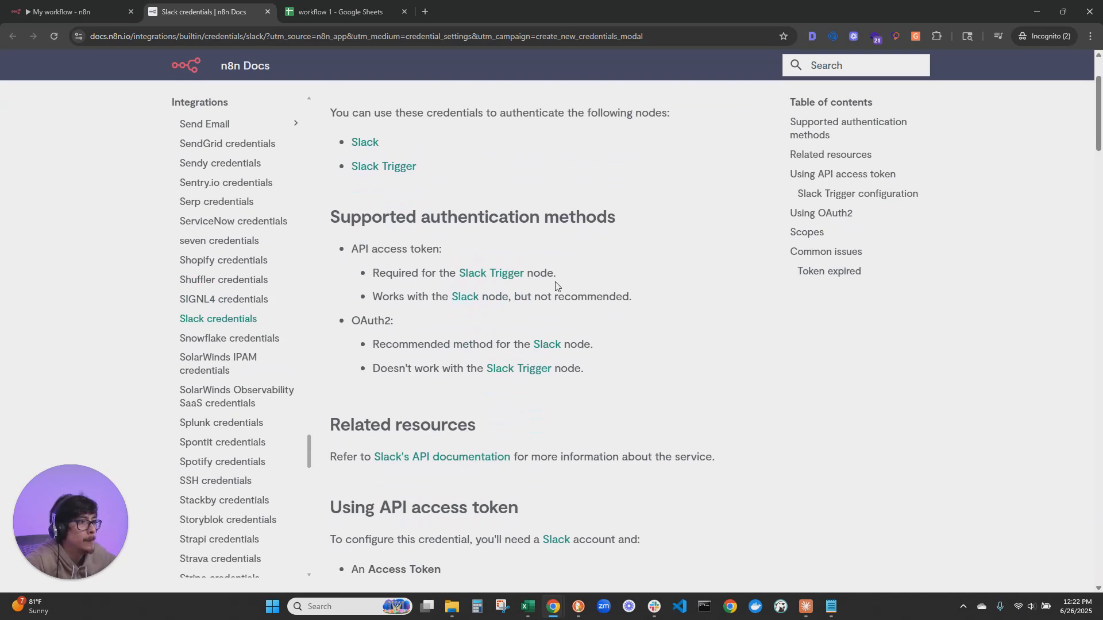
left_click_drag(386, 273, 547, 273)
scroll(644, 265, "down", 5)
left_click_drag(330, 253, 639, 253)
left_click(360, 217)
left_click_drag(352, 220, 459, 221)
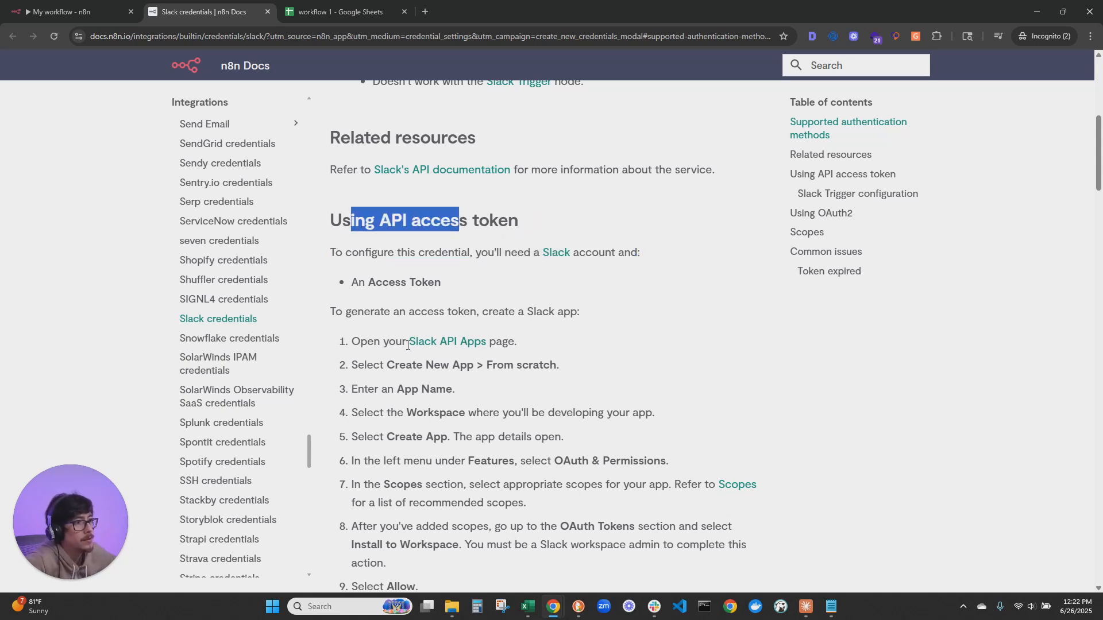
Open the Slack API Apps page from the documentation and review the instructions for creating an app from scratch
left_click(456, 345)
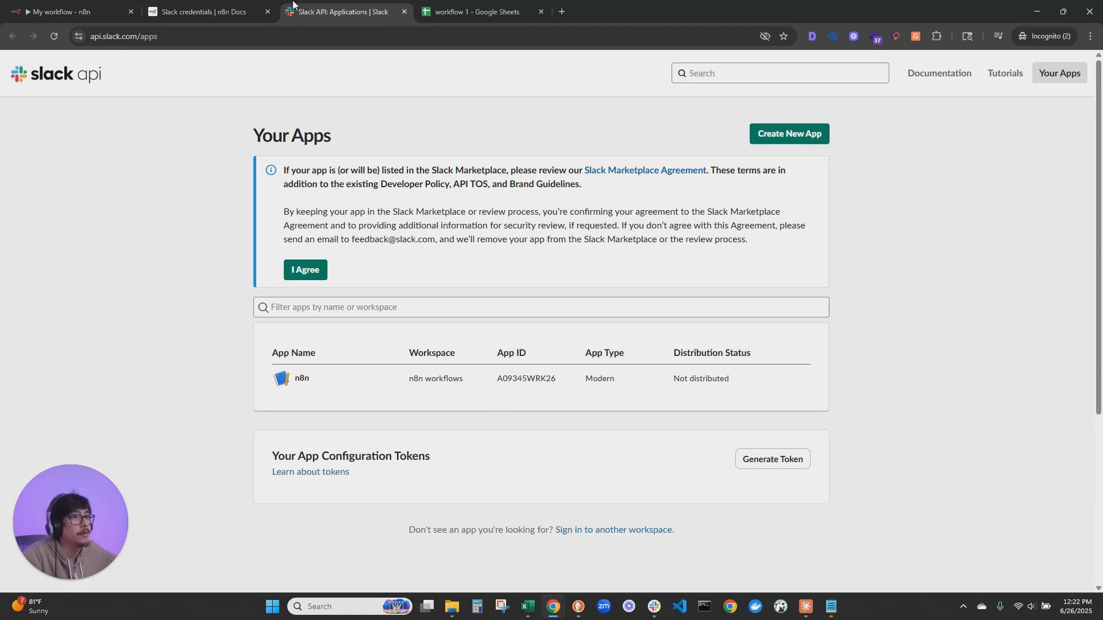
left_click(244, 6)
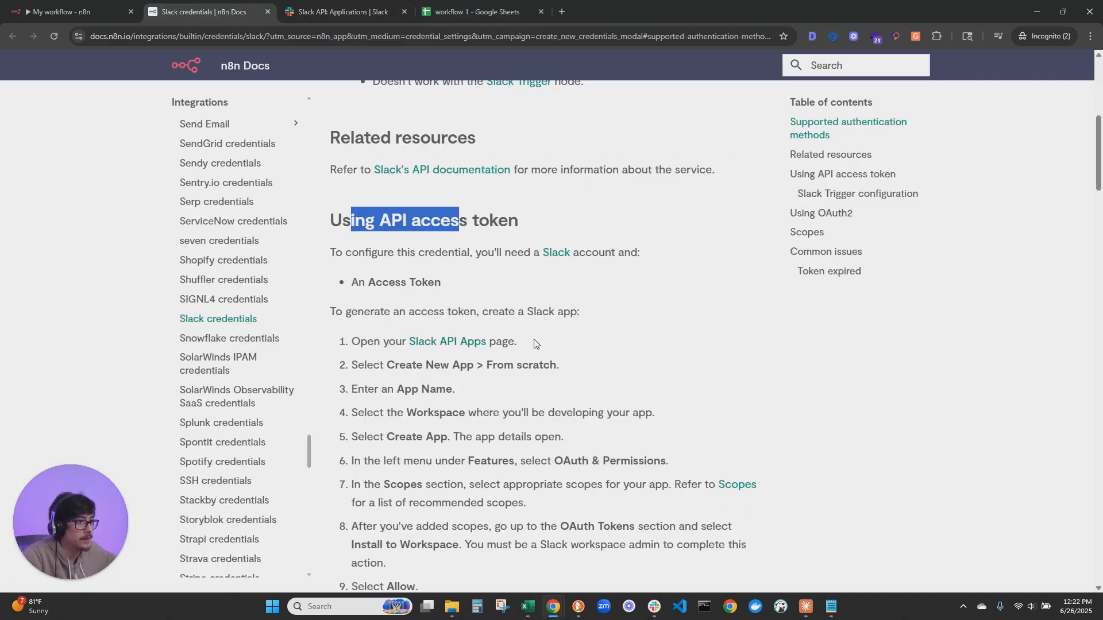
scroll(535, 343, "down", 2)
left_click_drag(395, 250, 566, 250)
left_click(527, 250)
left_click_drag(398, 274, 511, 299)
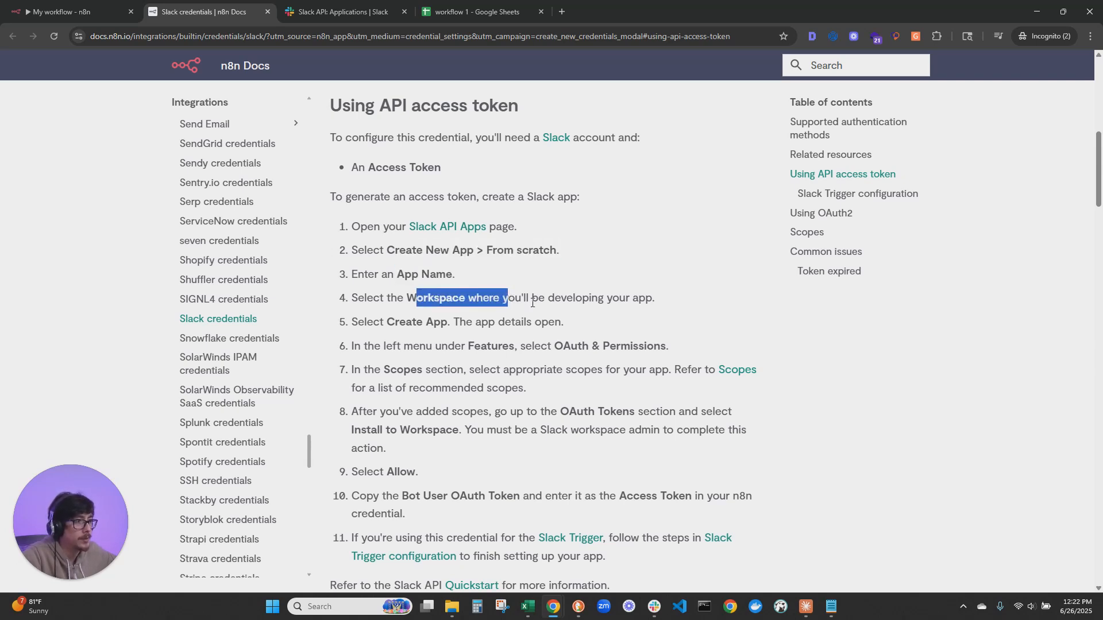
Create a new Slack app from scratch named n8n in the n8n workflows workspace
left_click(310, 6)
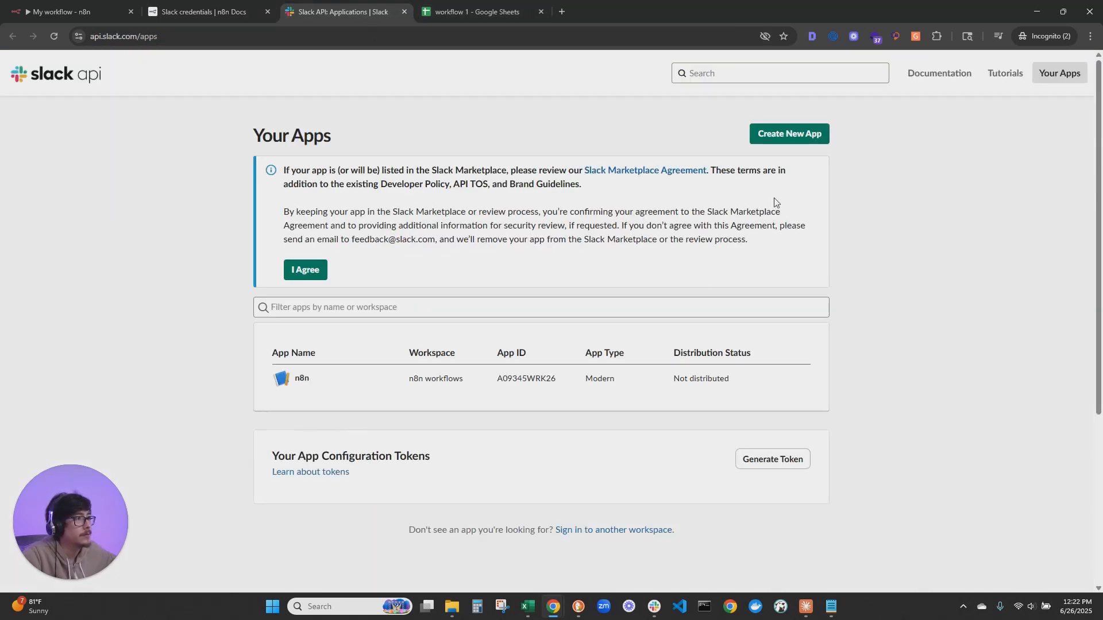
left_click(788, 135)
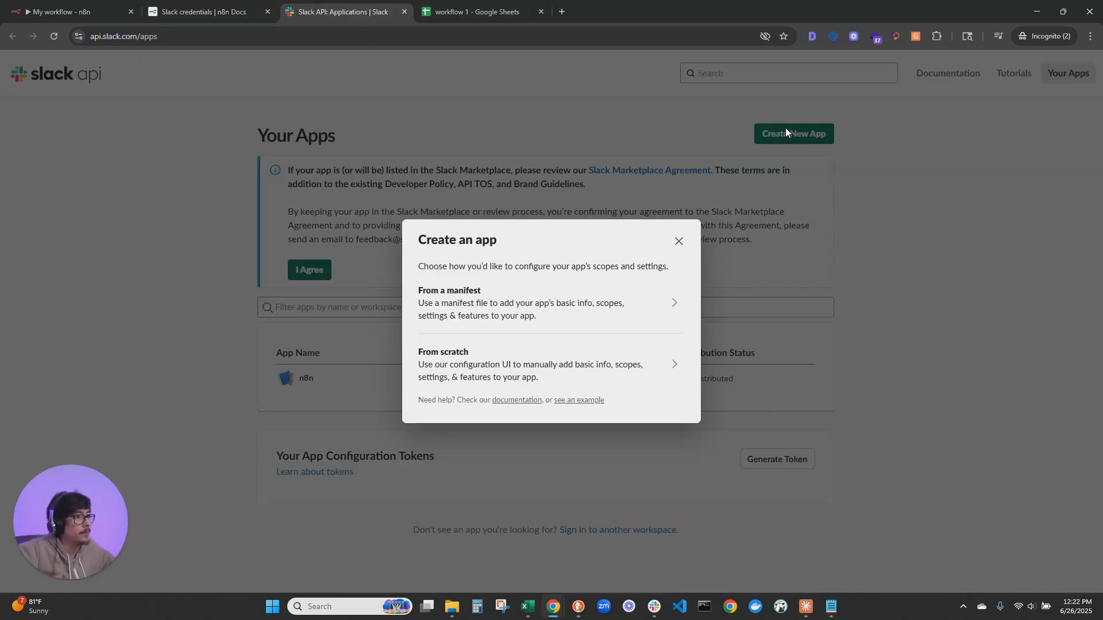
left_click(452, 356)
left_click(488, 240)
type("n8n")
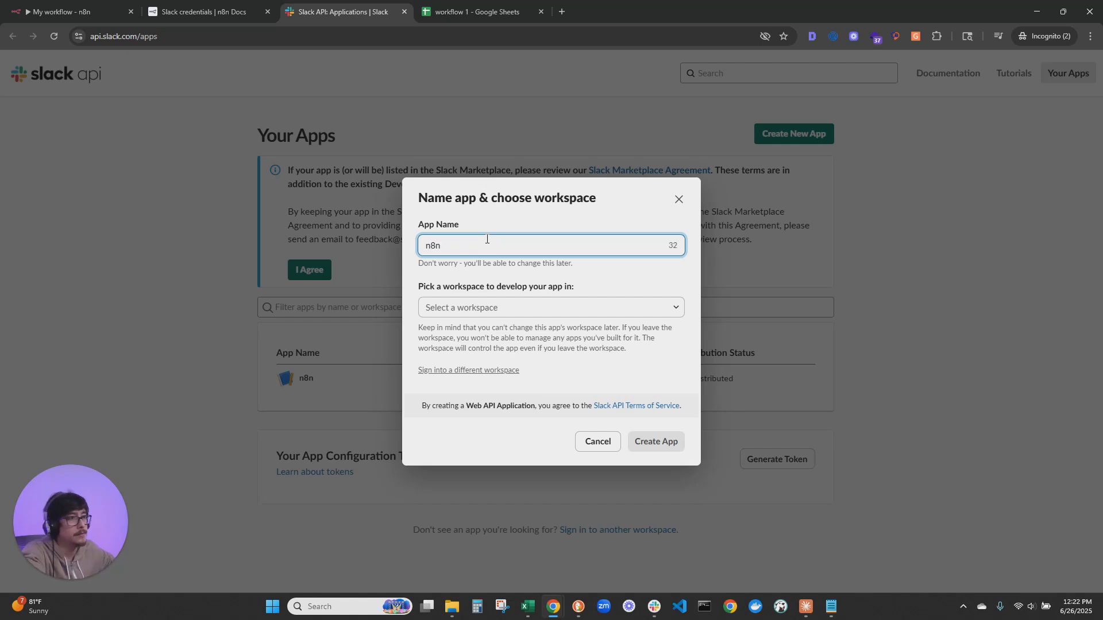
left_click(481, 308)
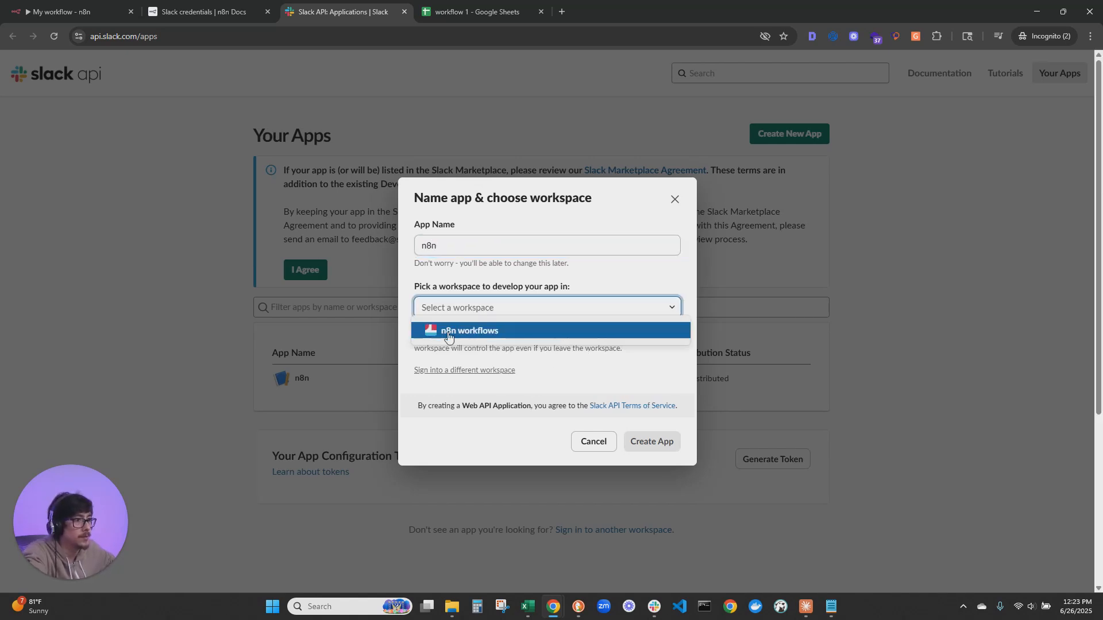
left_click(480, 332)
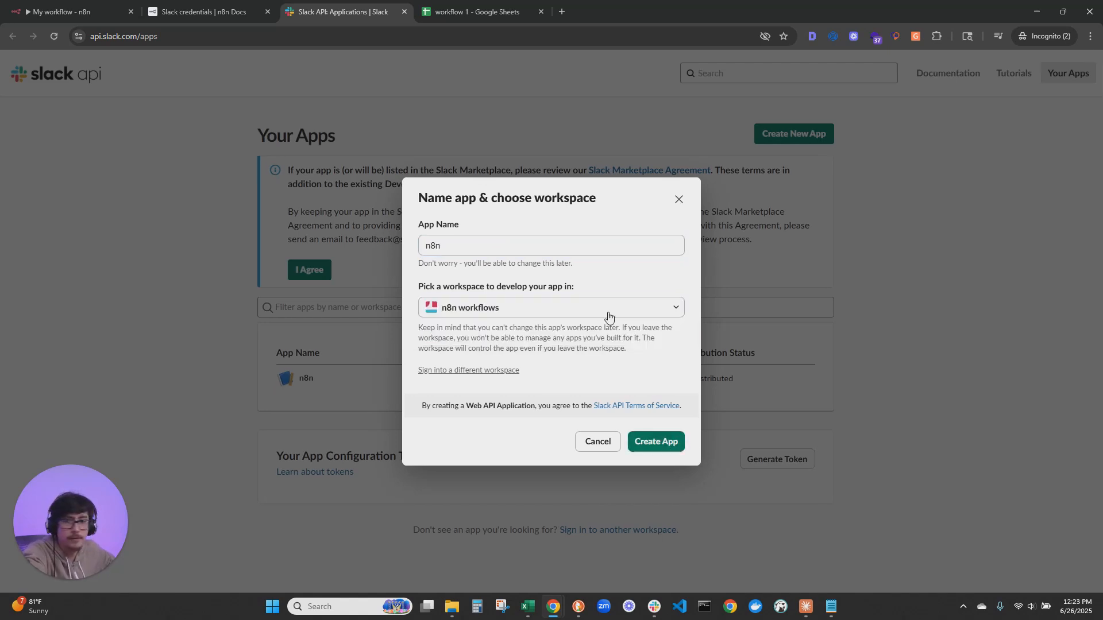
left_click(656, 445)
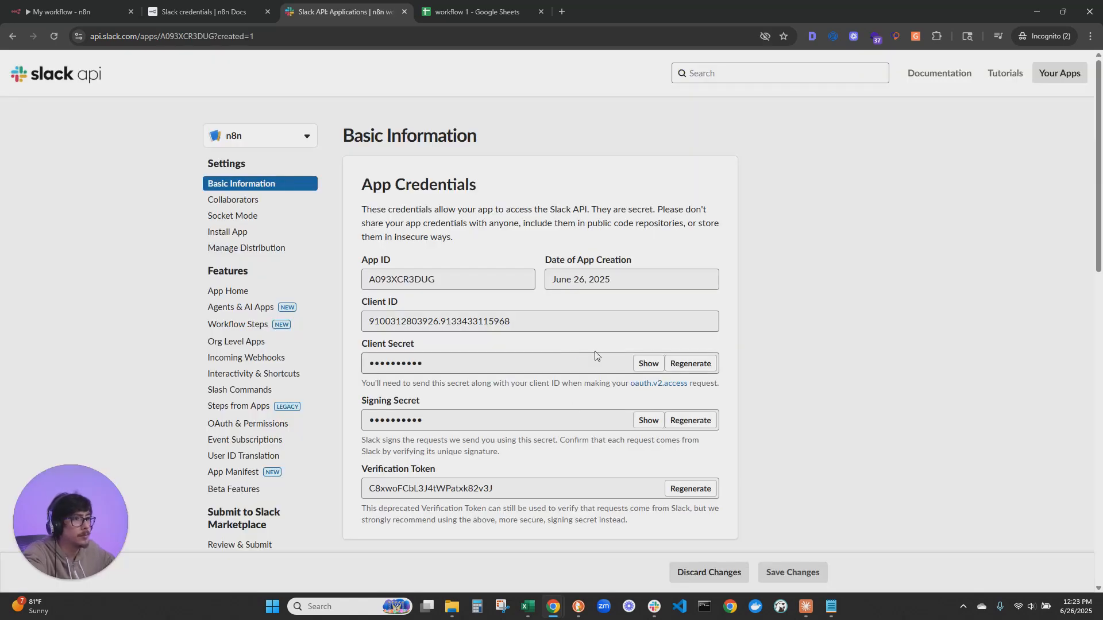
Review the documentation's next instructions and open the OAuth & Permissions page of the new Slack app
left_click(205, 5)
left_click(457, 453)
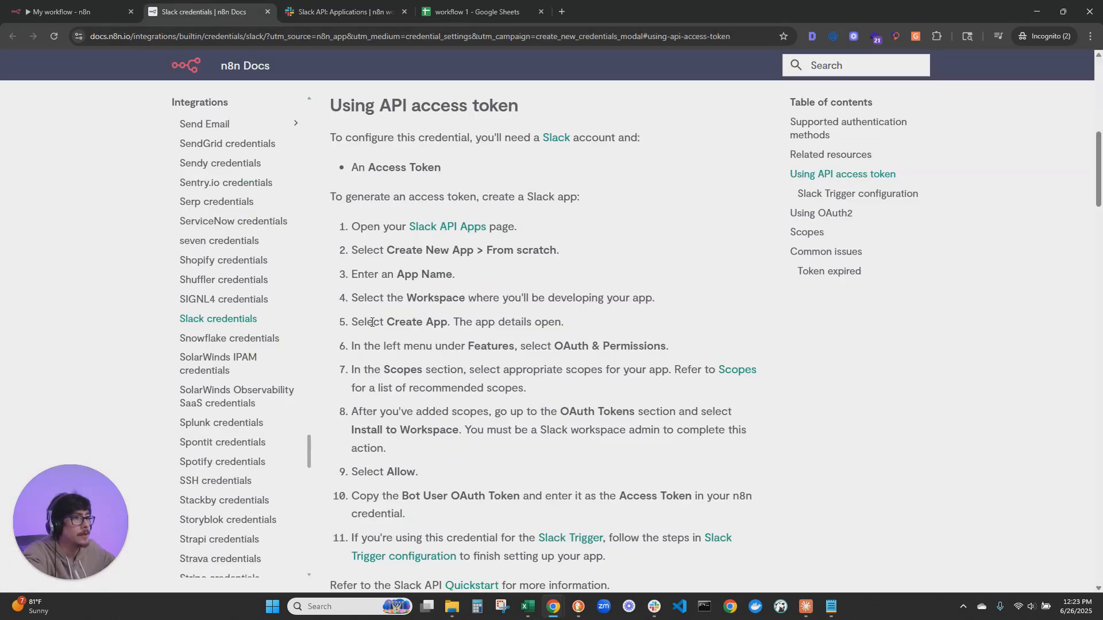
scroll(569, 336, "down", 1)
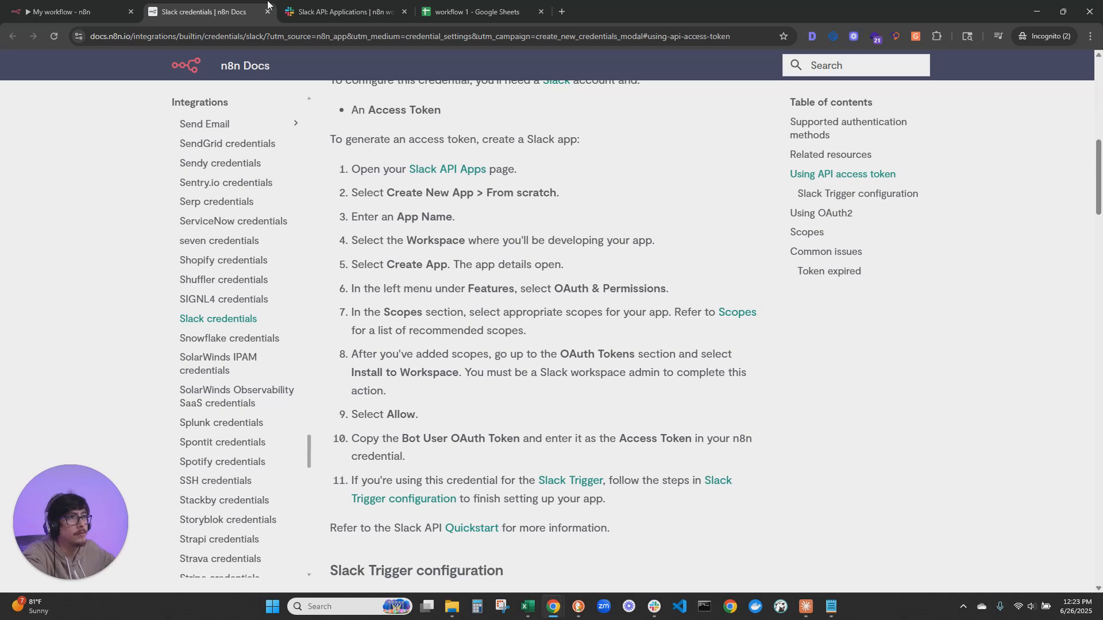
left_click(322, 3)
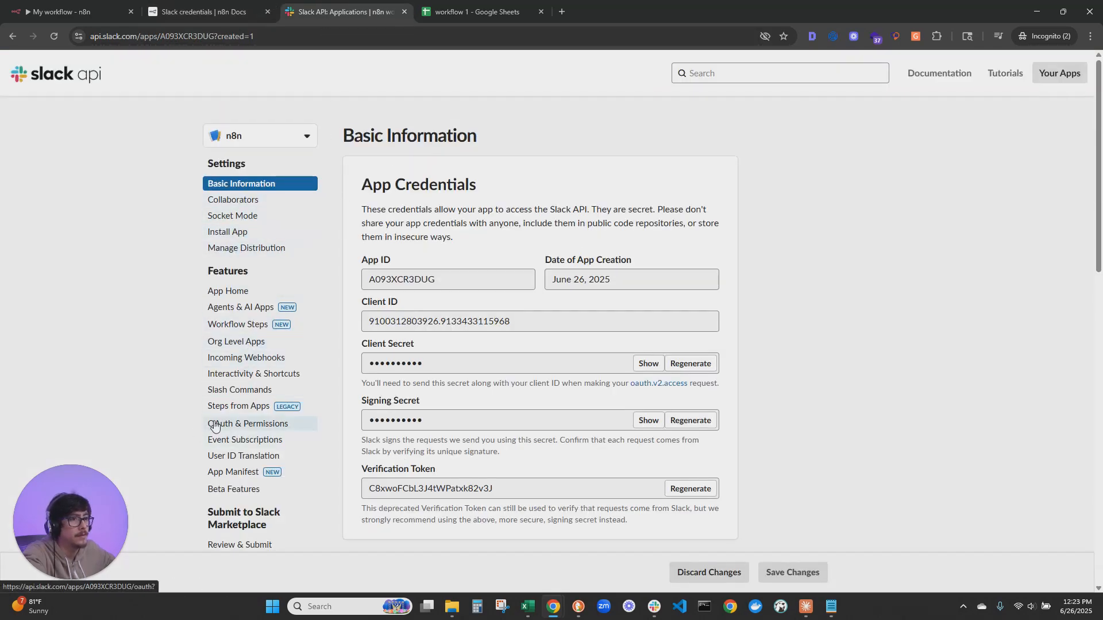
scroll(370, 376, "down", 2)
left_click(253, 311)
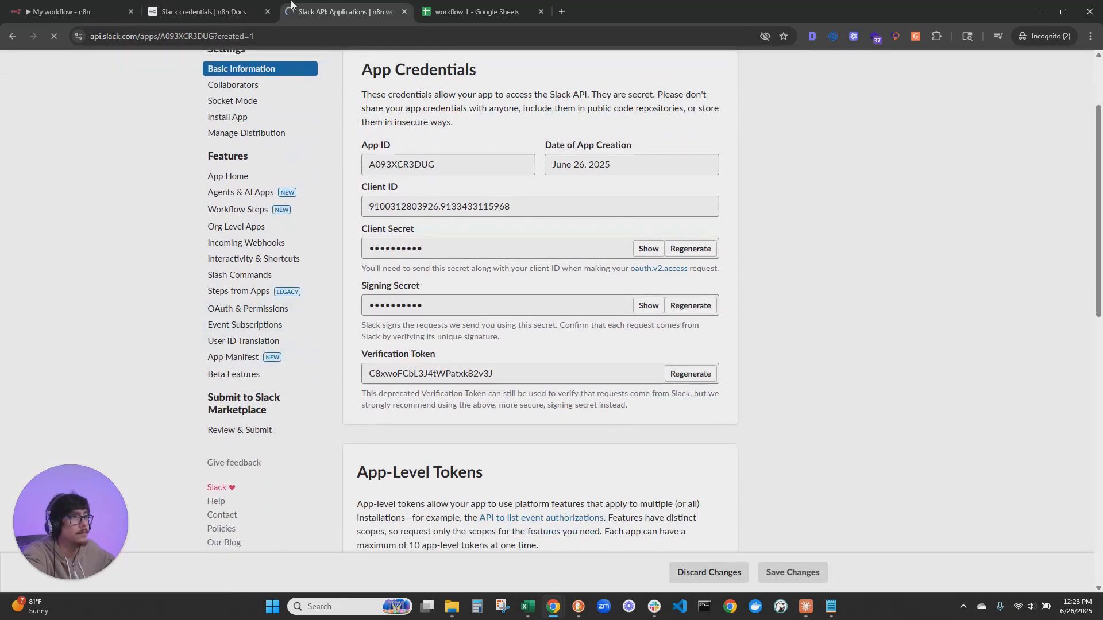
Read the documentation's instructions on selecting scopes, installing the app to the workspace and copying the bot token
key("ctrl+shift+Tab")
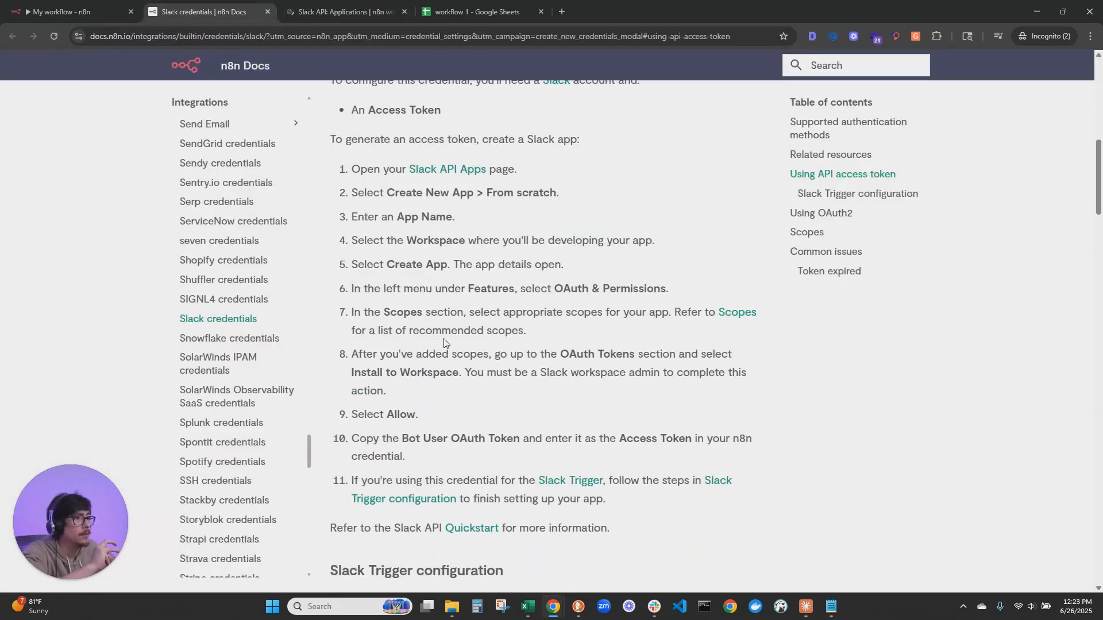
left_click_drag(468, 312, 629, 314)
left_click(632, 323)
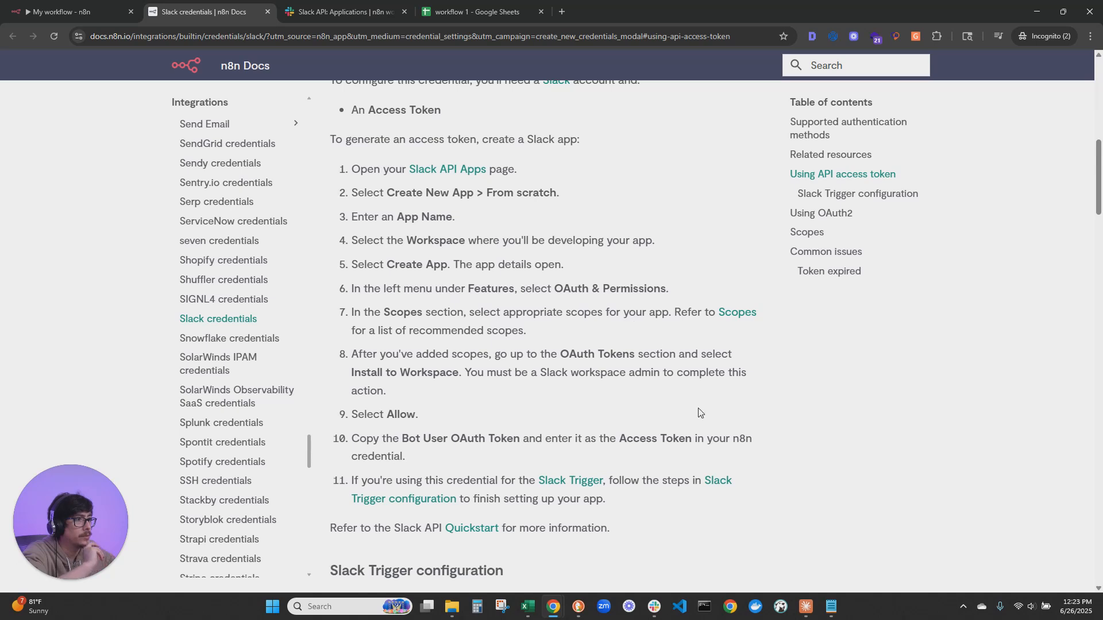
scroll(696, 413, "down", 1)
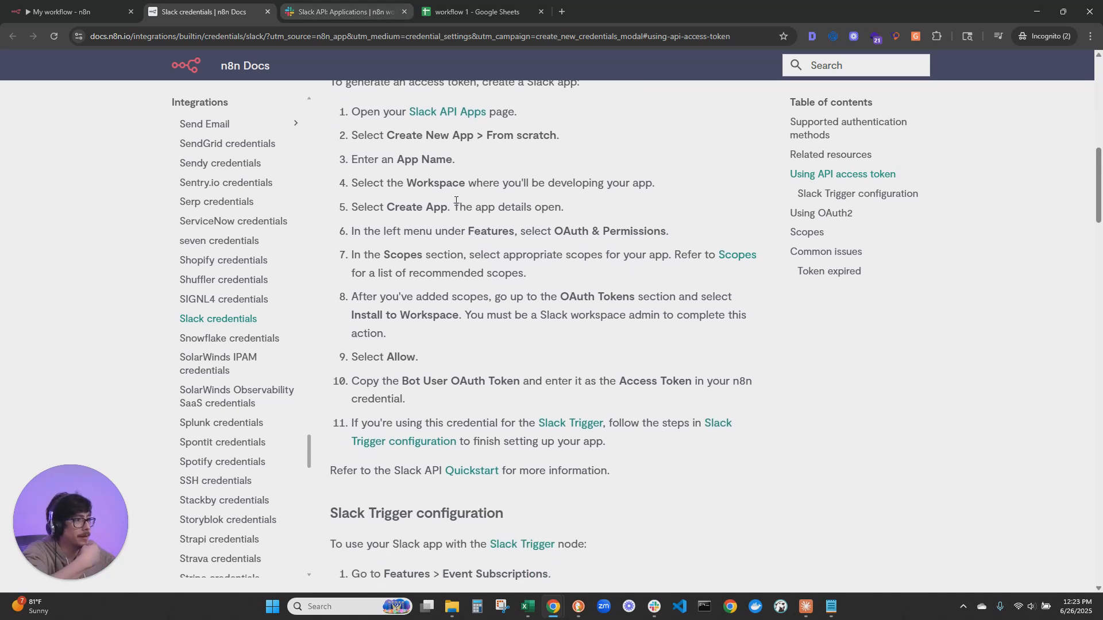
Add the chat:write scope to the Slack app's bot token scopes
left_click(338, 10)
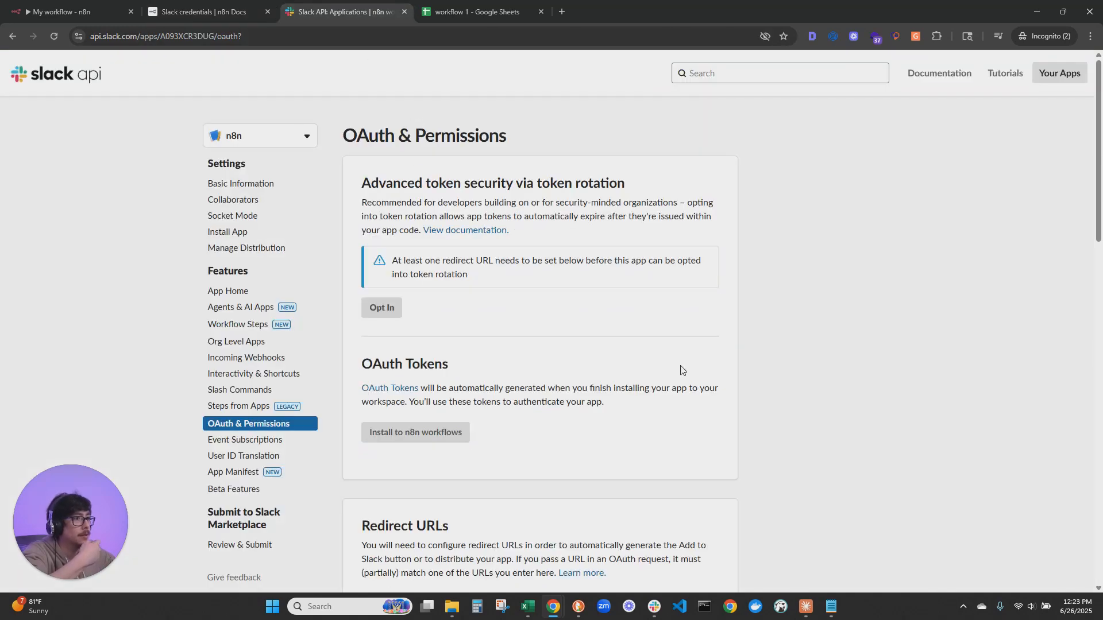
scroll(682, 371, "down", 4)
scroll(682, 356, "down", 9)
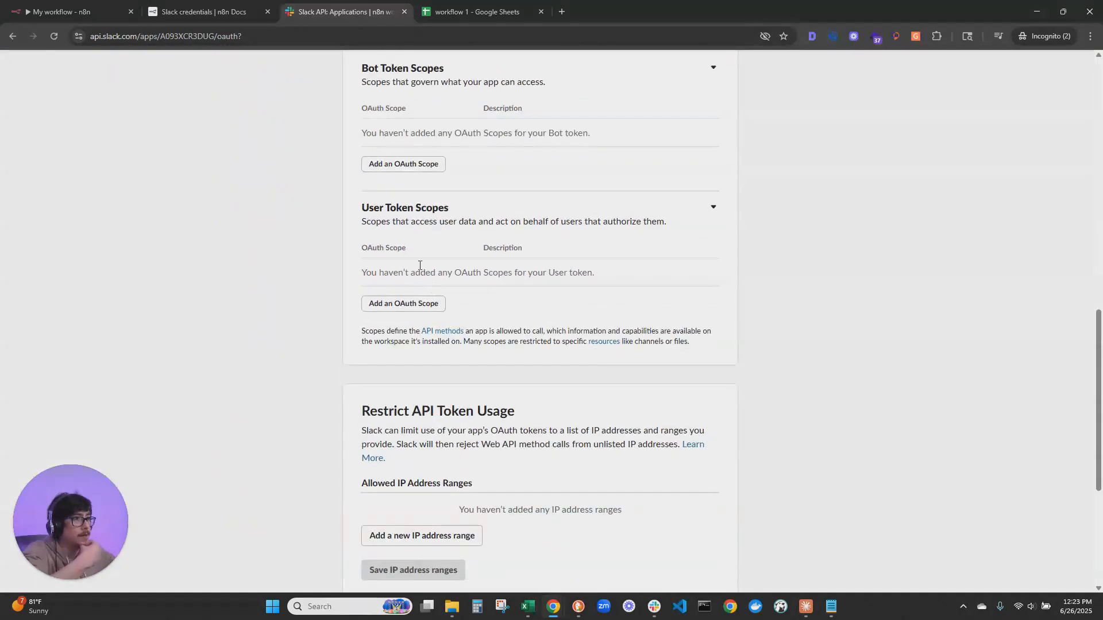
scroll(387, 176, "up", 2)
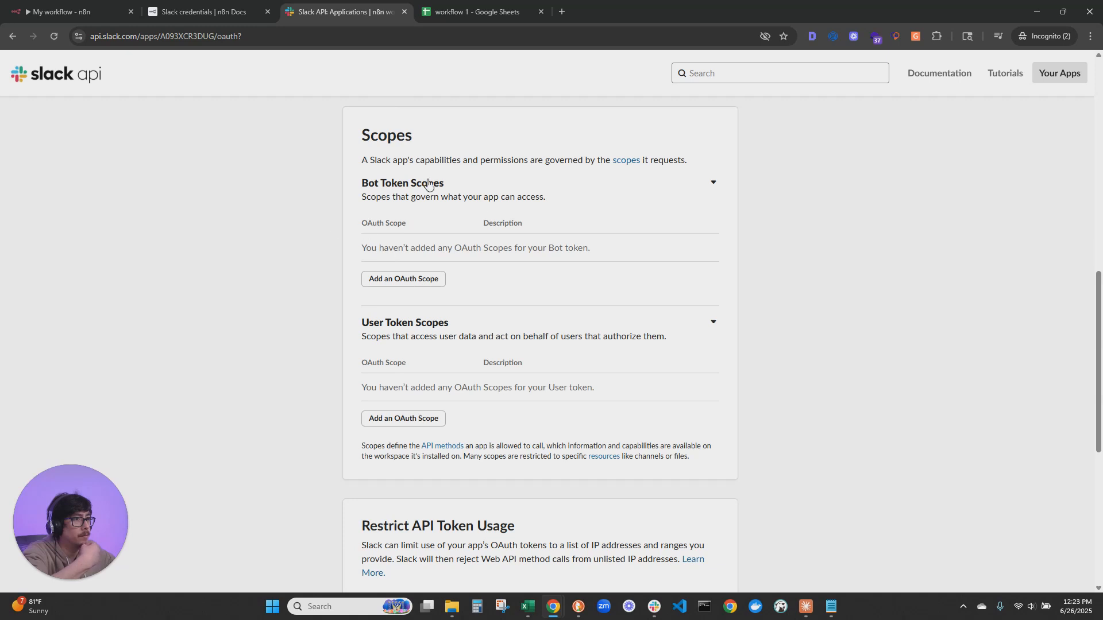
left_click(398, 280)
type("chat")
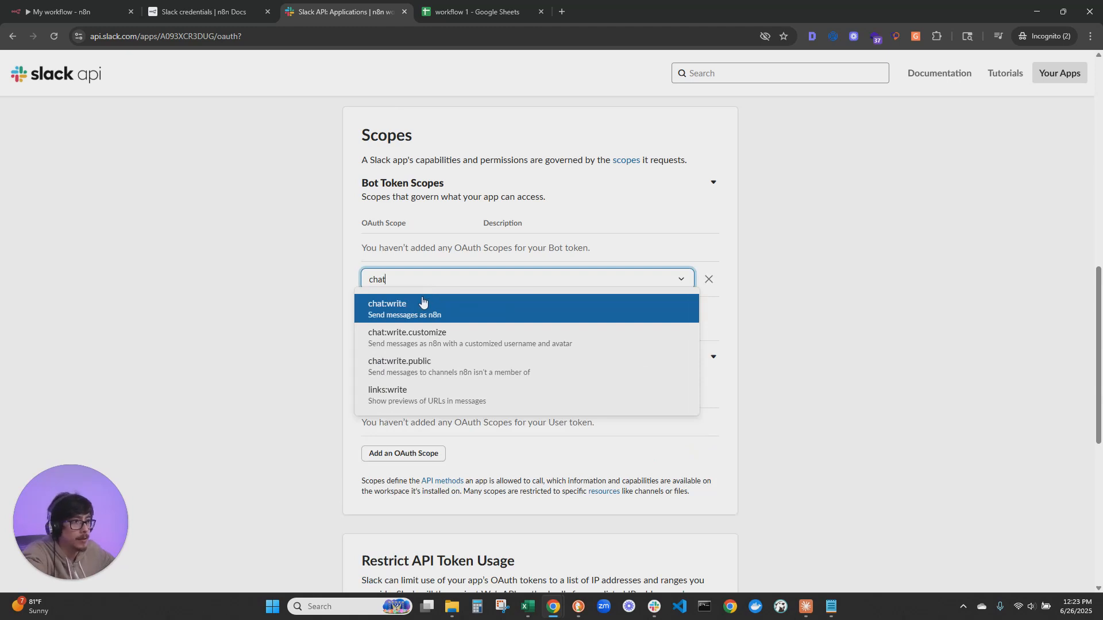
left_click(418, 303)
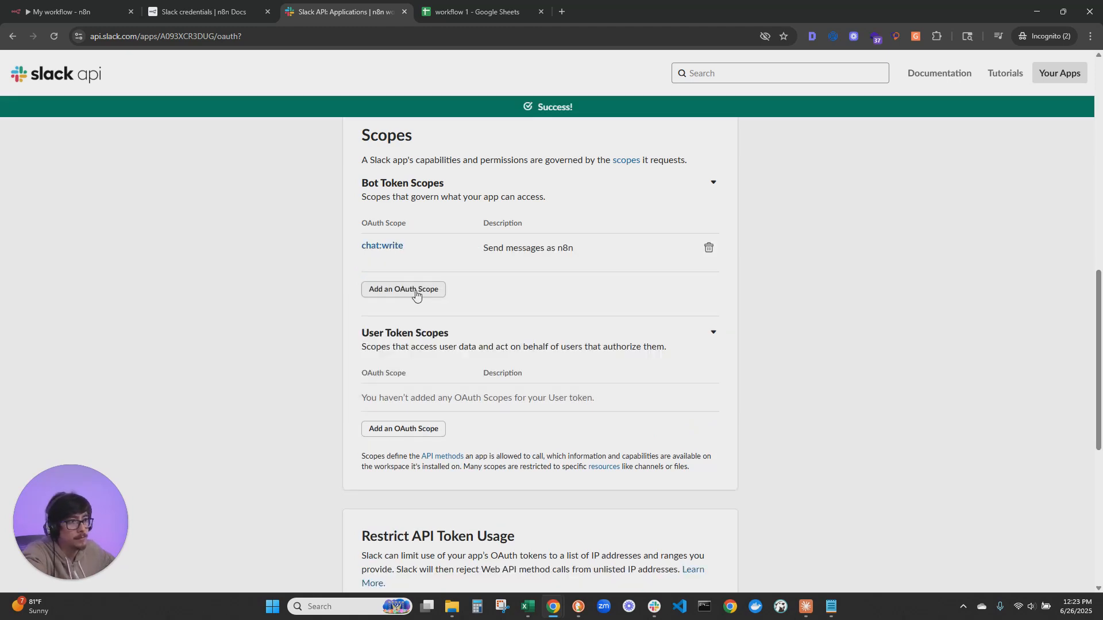
Add the channels:join scope to the bot token scopes
left_click(411, 289)
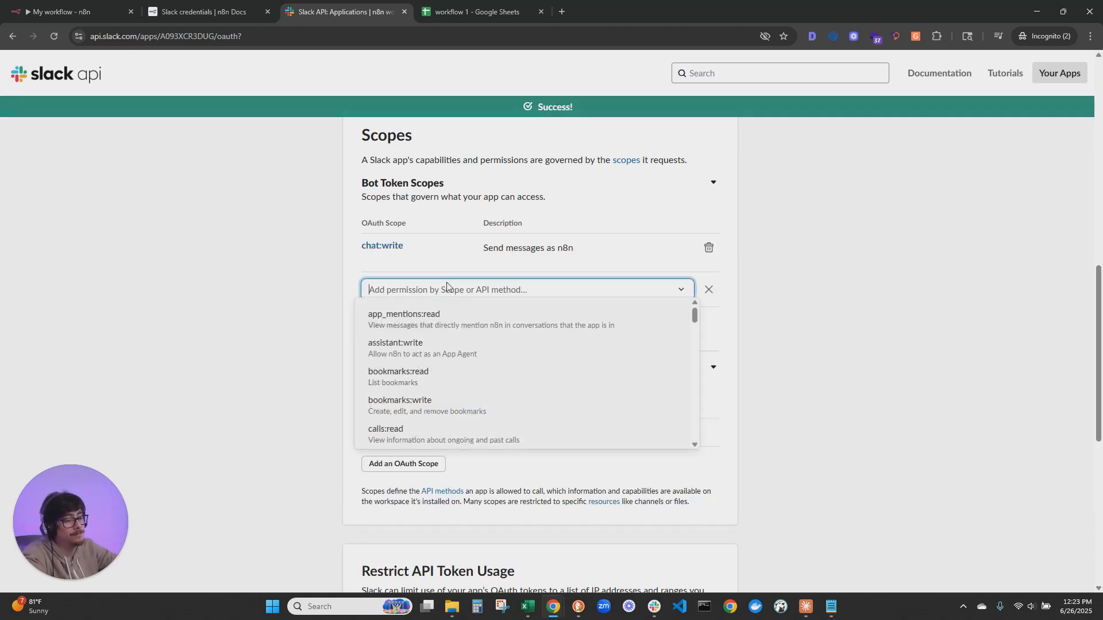
type("channe")
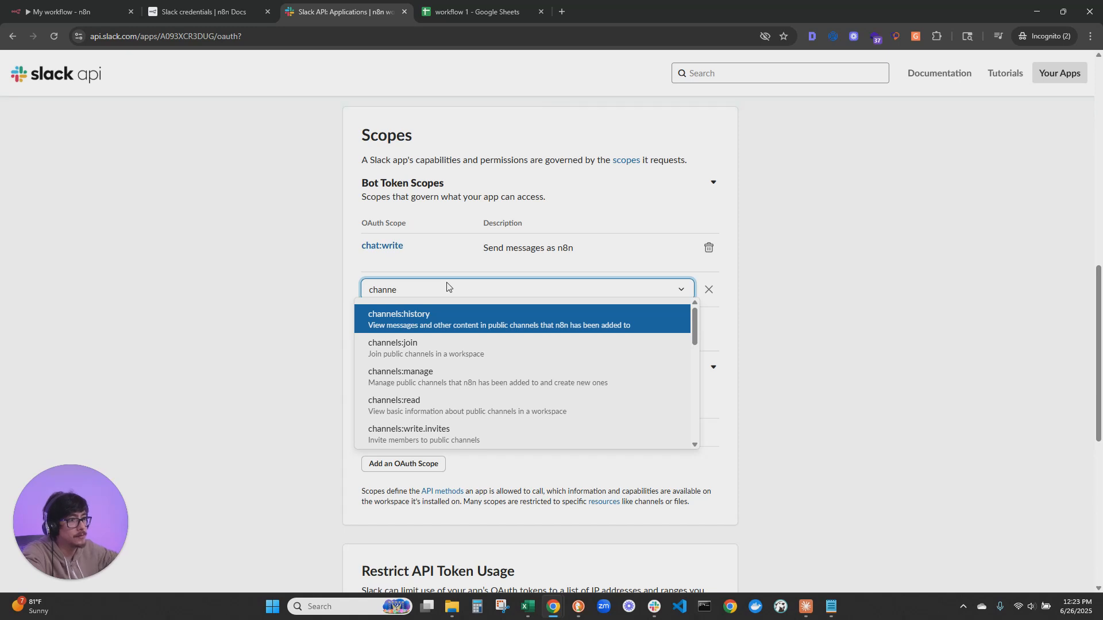
key("Down")
key("Return")
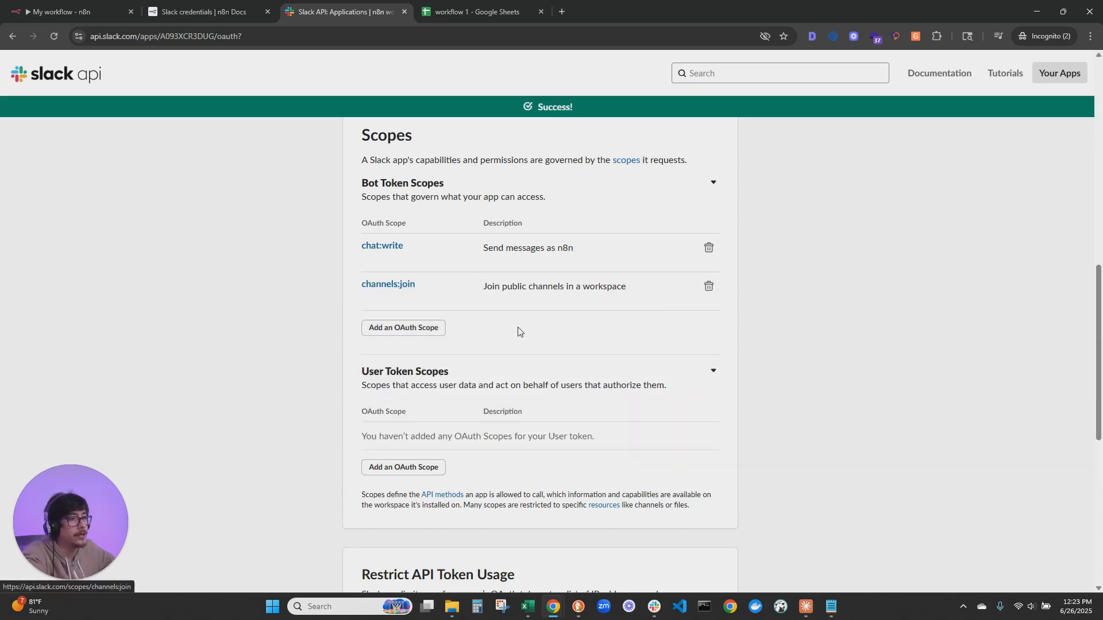
Add the channels:read scope to the bot token scopes
left_click(384, 327)
type("channel")
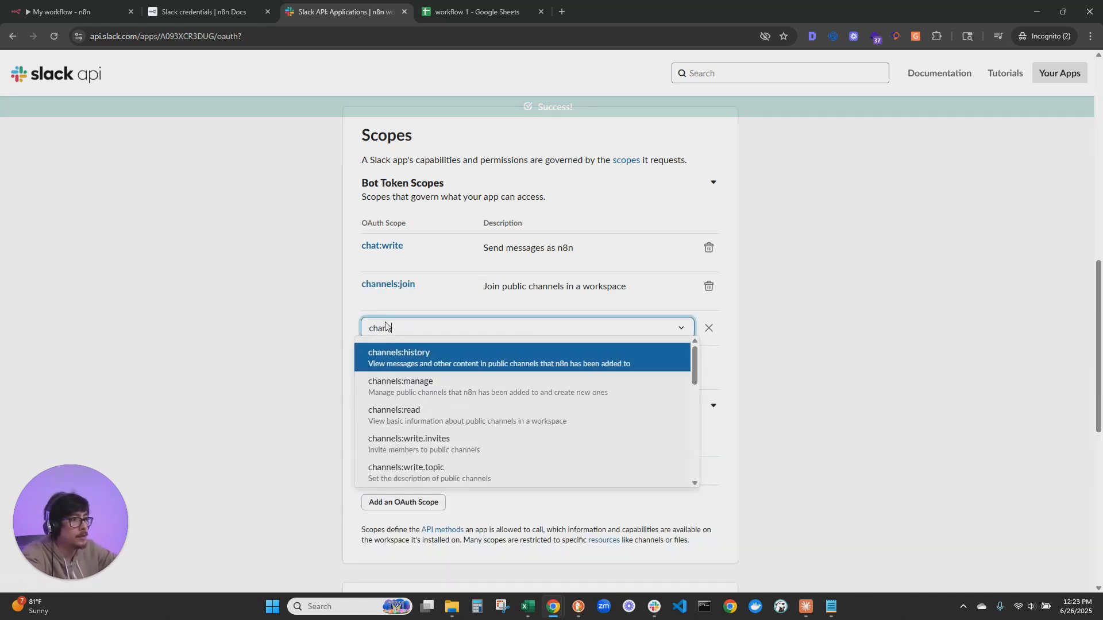
key("Down")
key("Down")
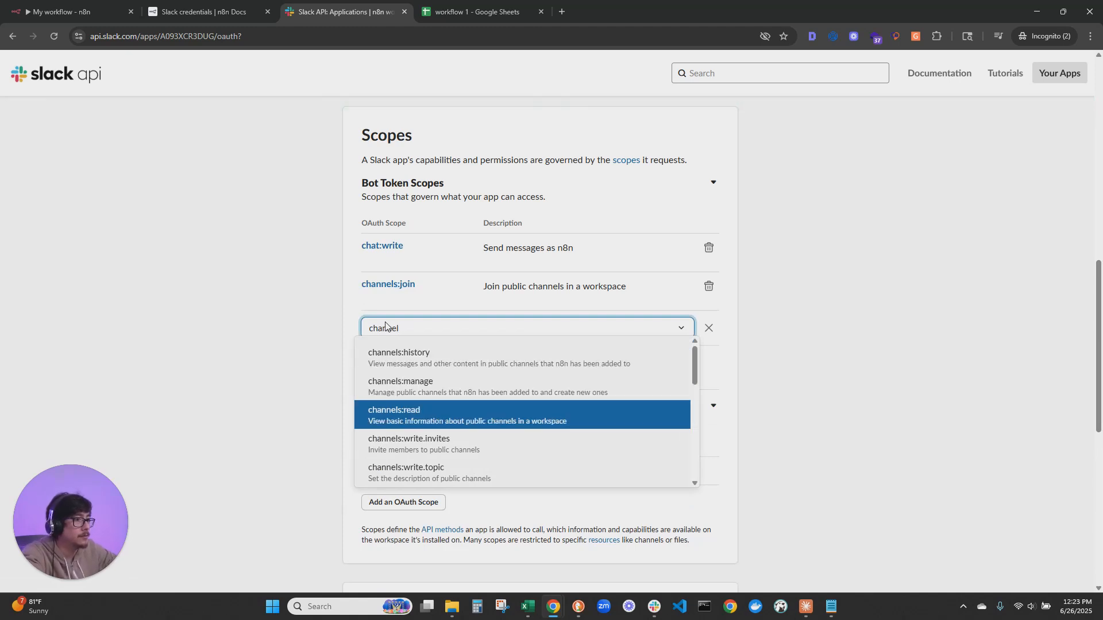
key("Return")
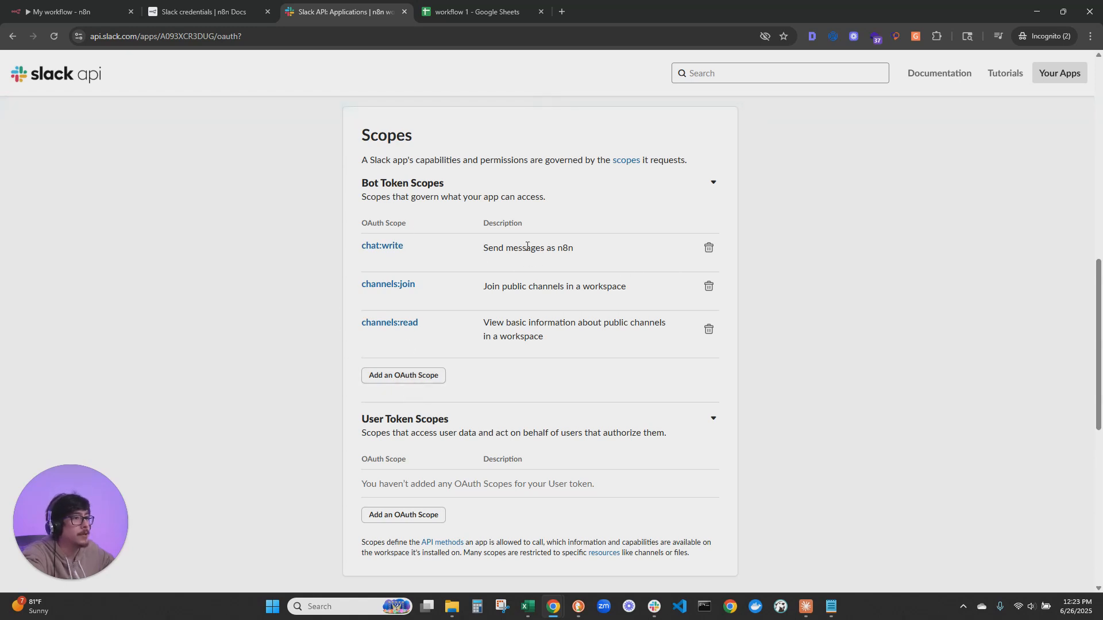
Check the documentation's installation instructions, then install the Slack app to the n8n workflows workspace and allow its requested permissions
left_click(247, 12)
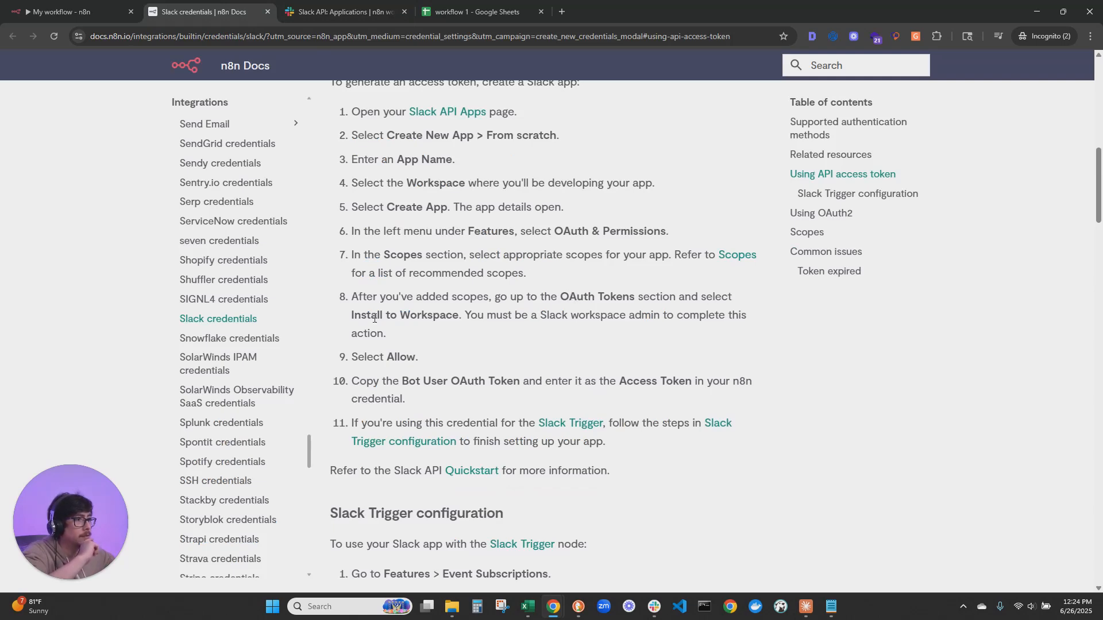
left_click(342, 12)
scroll(526, 352, "up", 10)
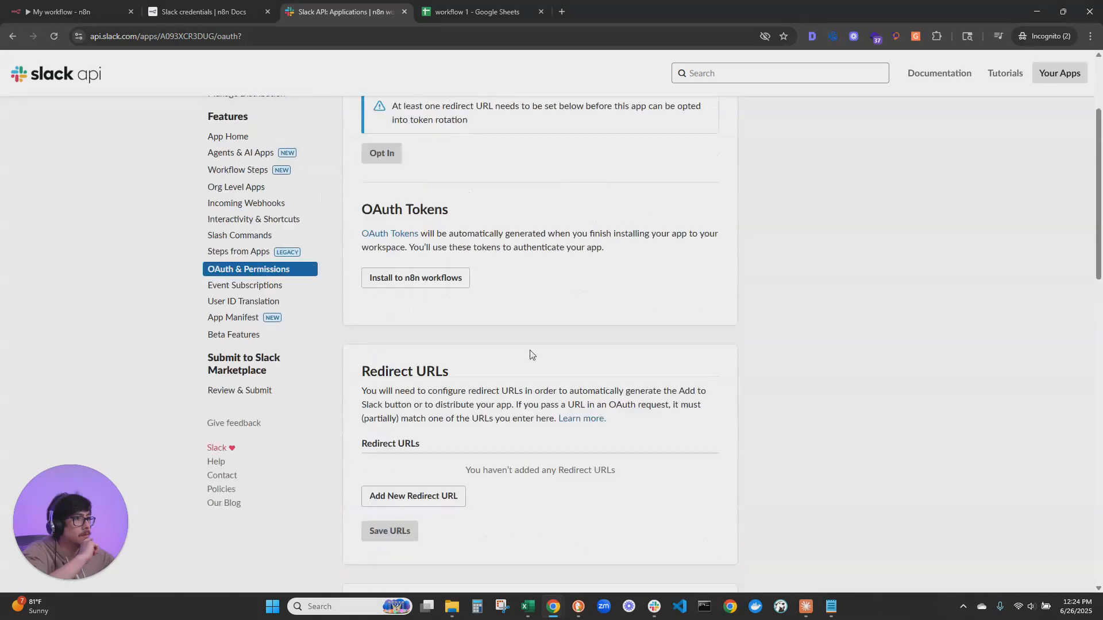
scroll(611, 322, "up", 2)
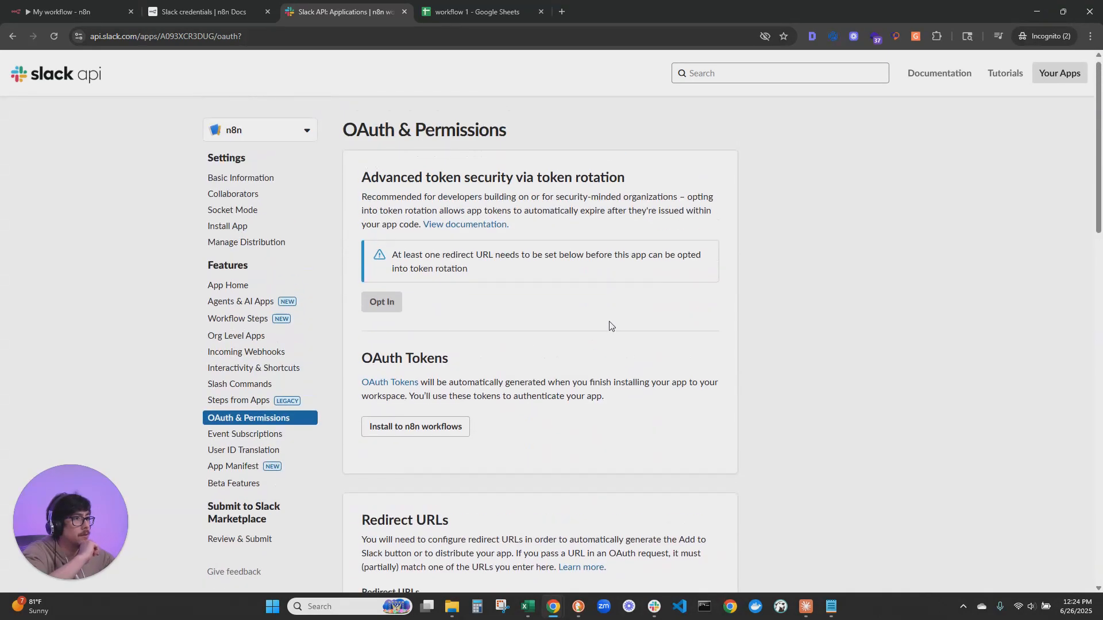
left_click(401, 436)
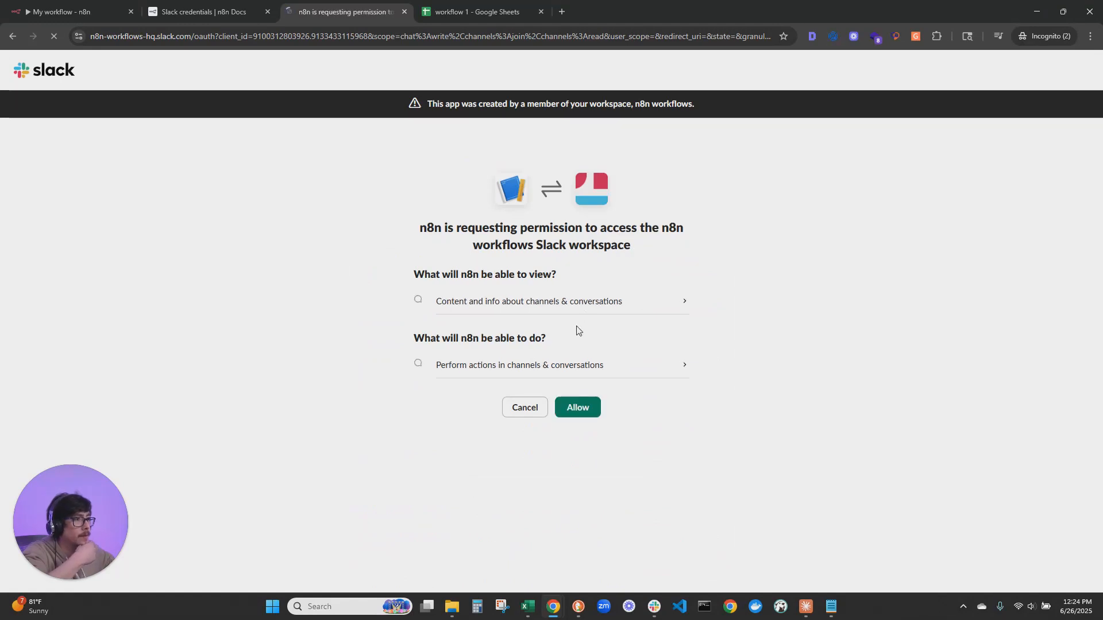
left_click(587, 411)
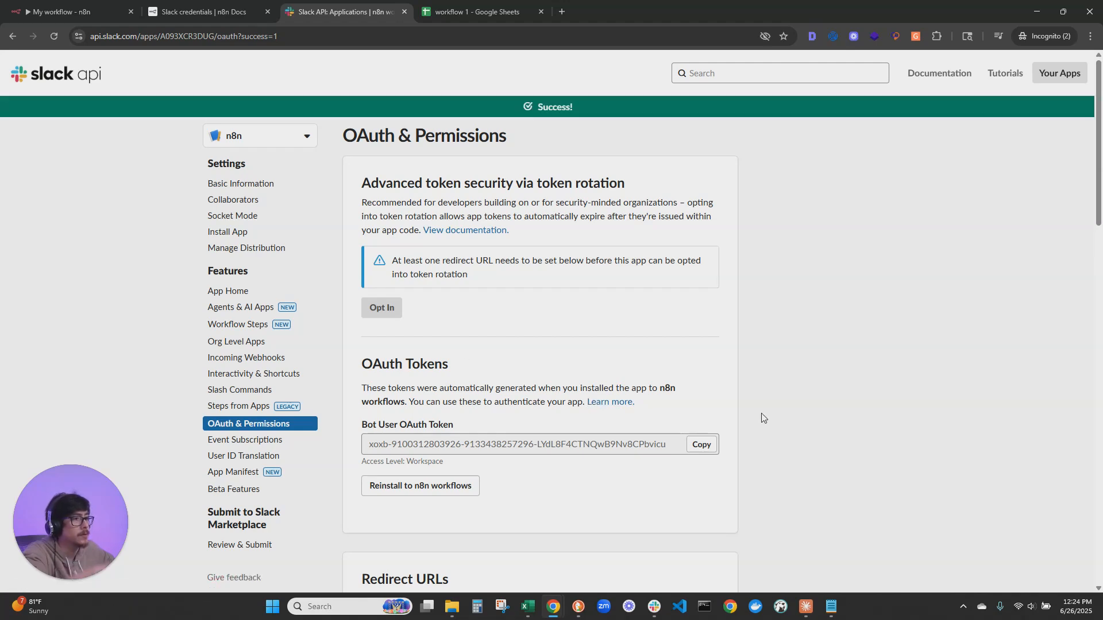
Copy the bot user OAuth token, paste it as the access token of the n8n Slack API credential and save the credential
left_click(703, 445)
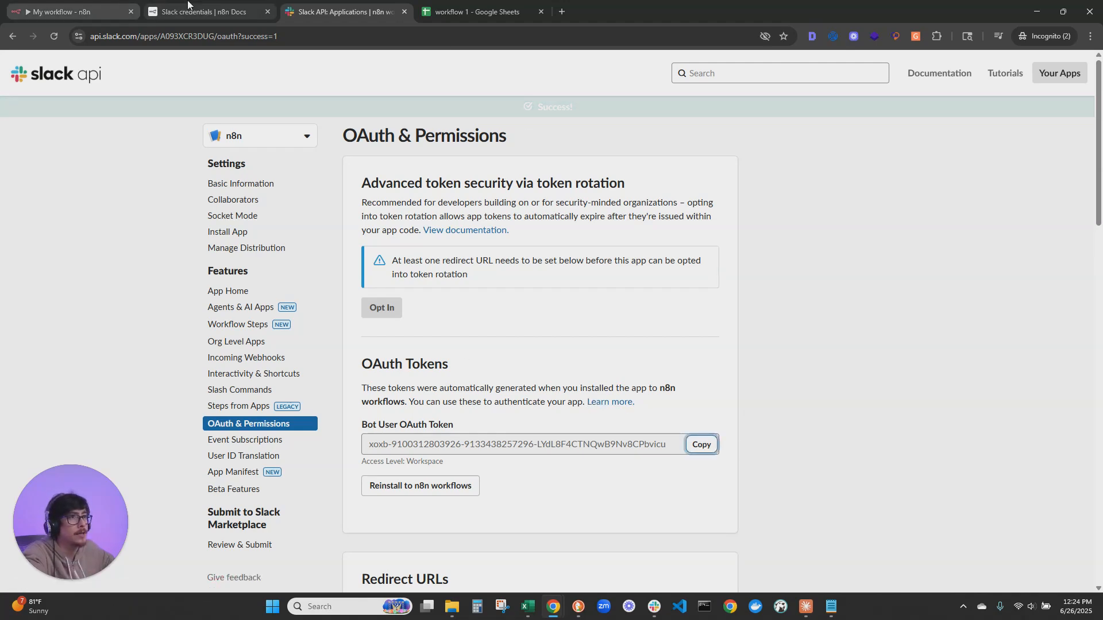
left_click(167, 6)
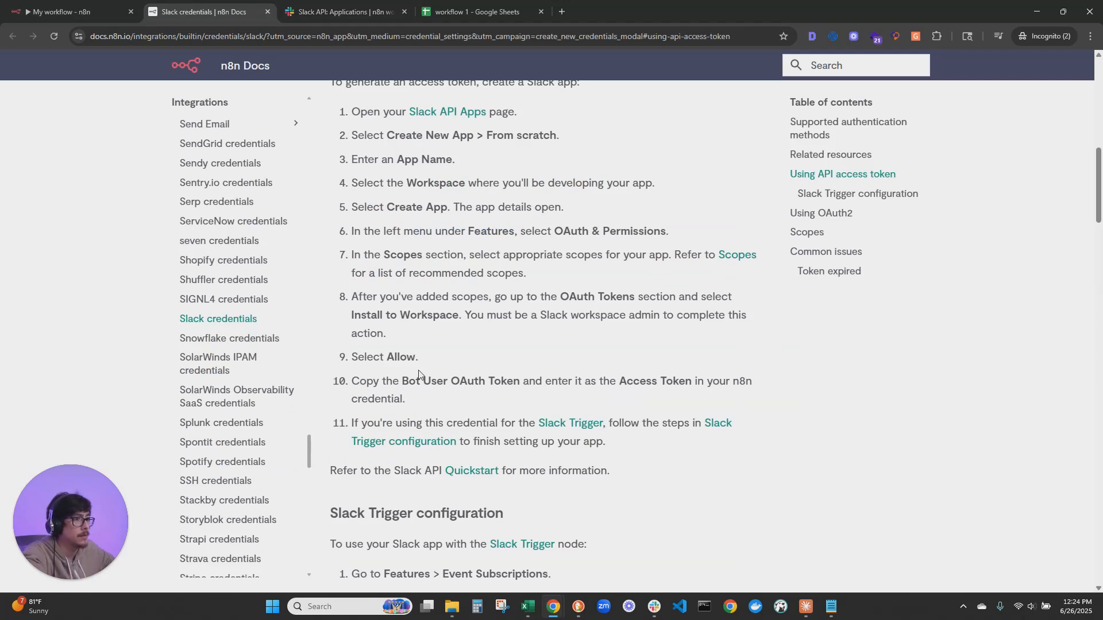
scroll(418, 374, "down", 1)
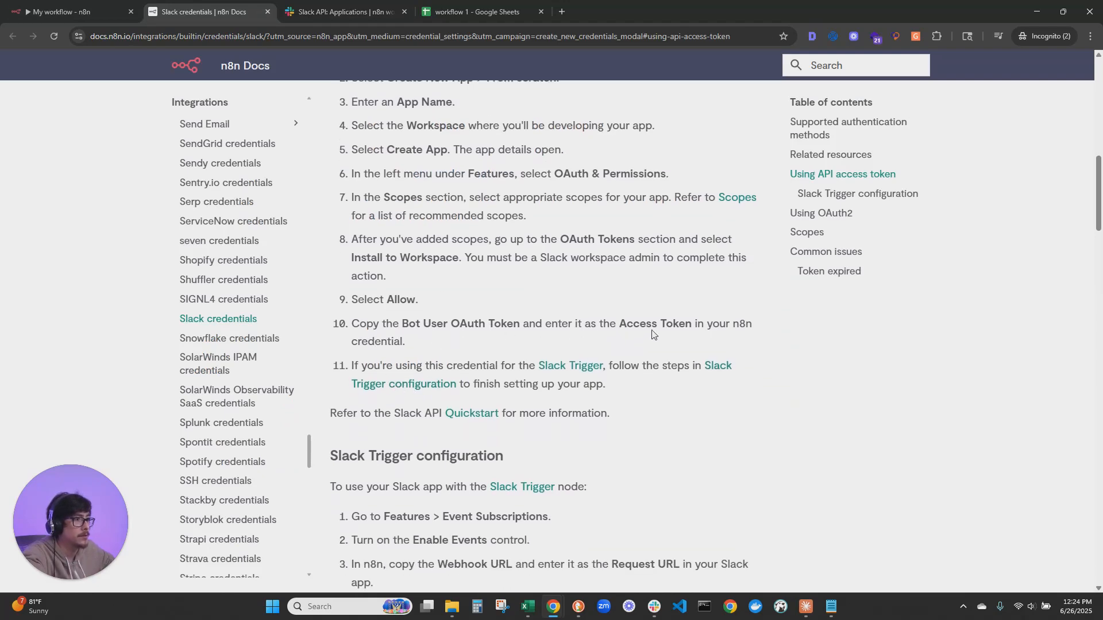
left_click(75, 11)
left_click(376, 250)
key("ctrl+v")
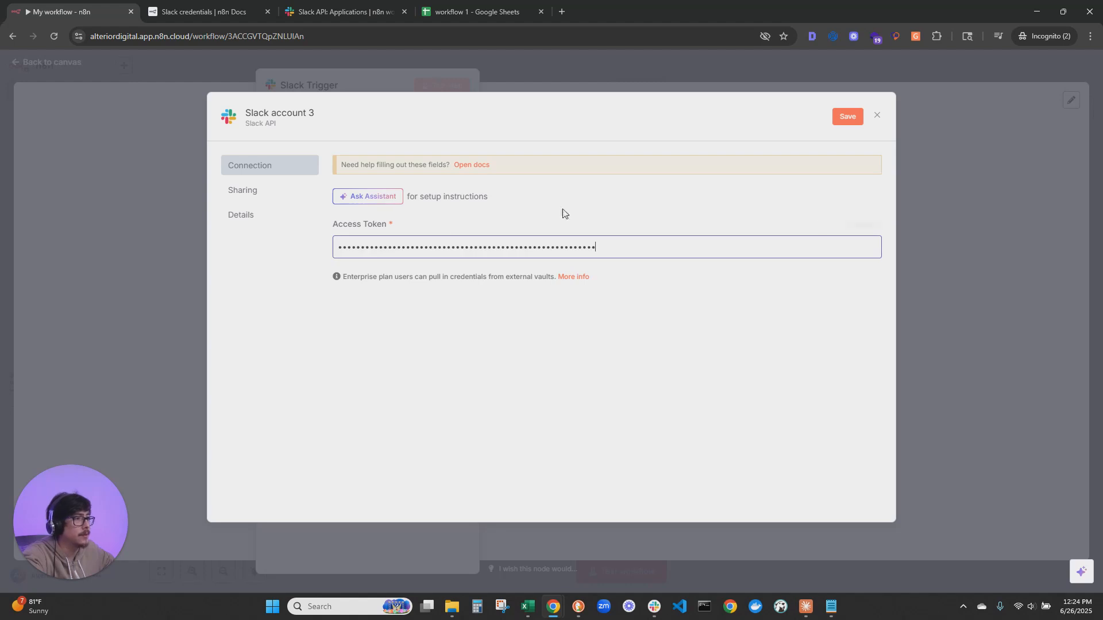
left_click(856, 116)
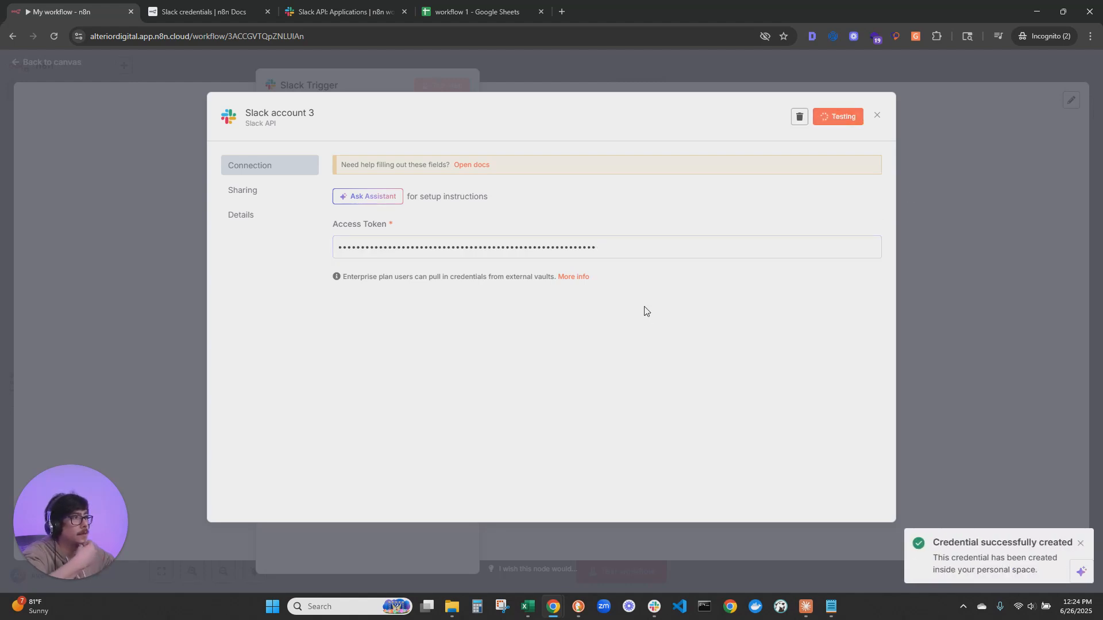
Close the saved Slack credential and open the Slack Trigger's list of channels to watch
left_click(877, 115)
left_click(441, 321)
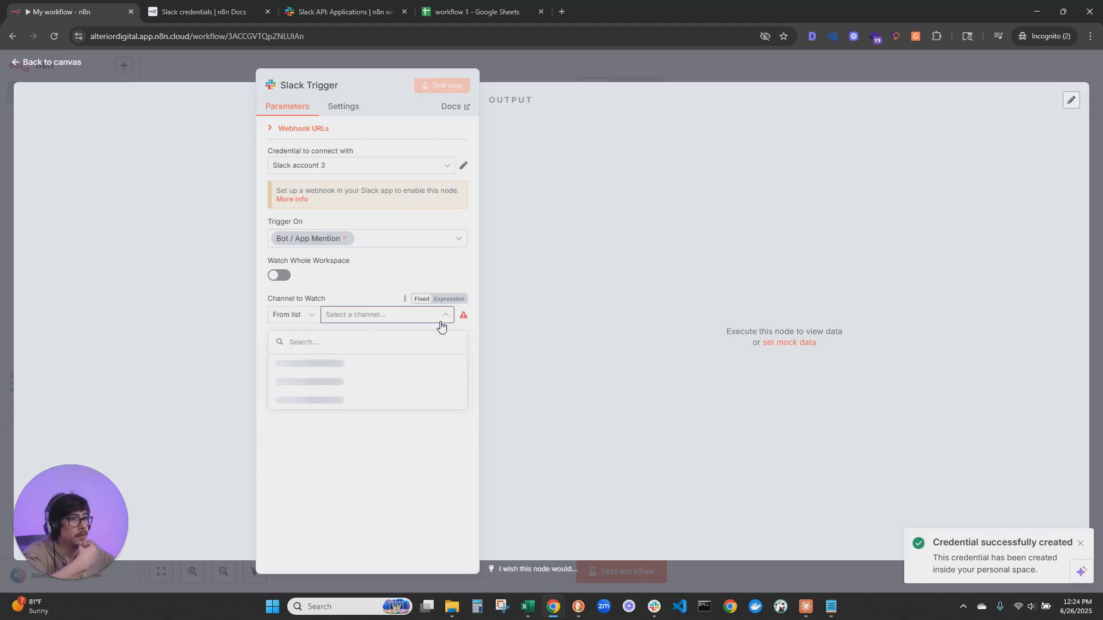
left_click_drag(369, 404, 402, 416)
Return to the Slack app's OAuth & Permissions page and add the app_mentions:read scope to the bot token scopes
left_click(344, 11)
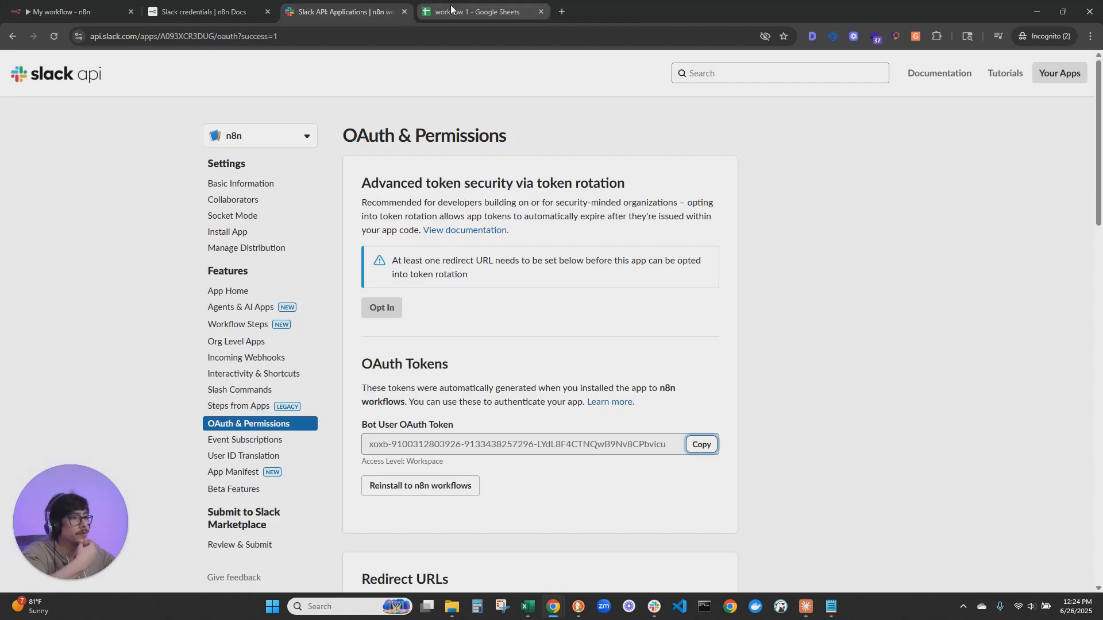
scroll(729, 394, "down", 15)
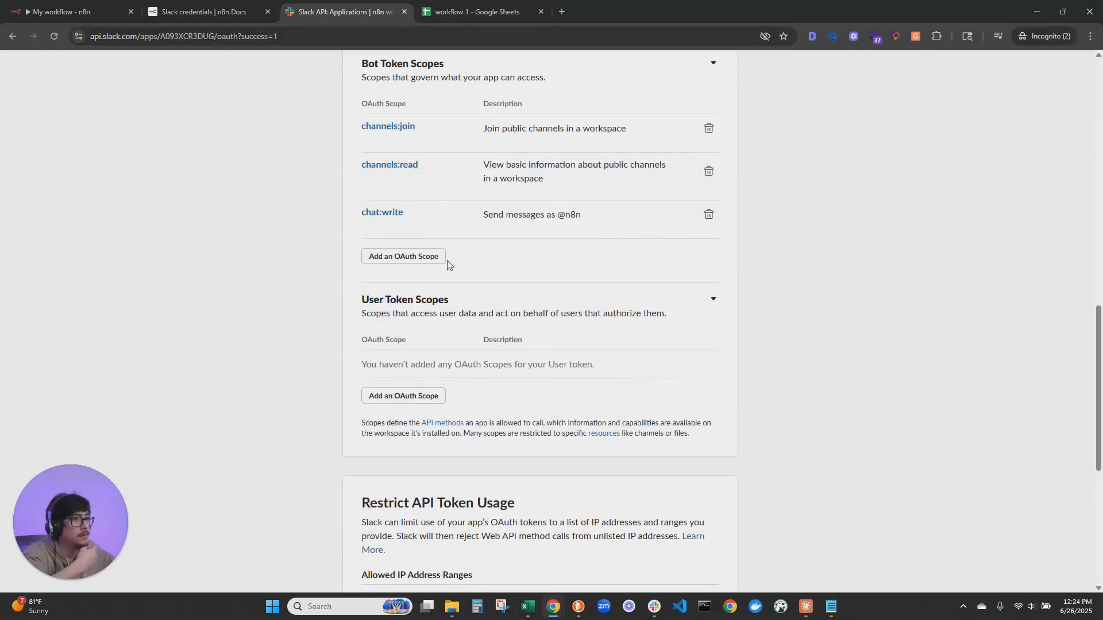
left_click(414, 256)
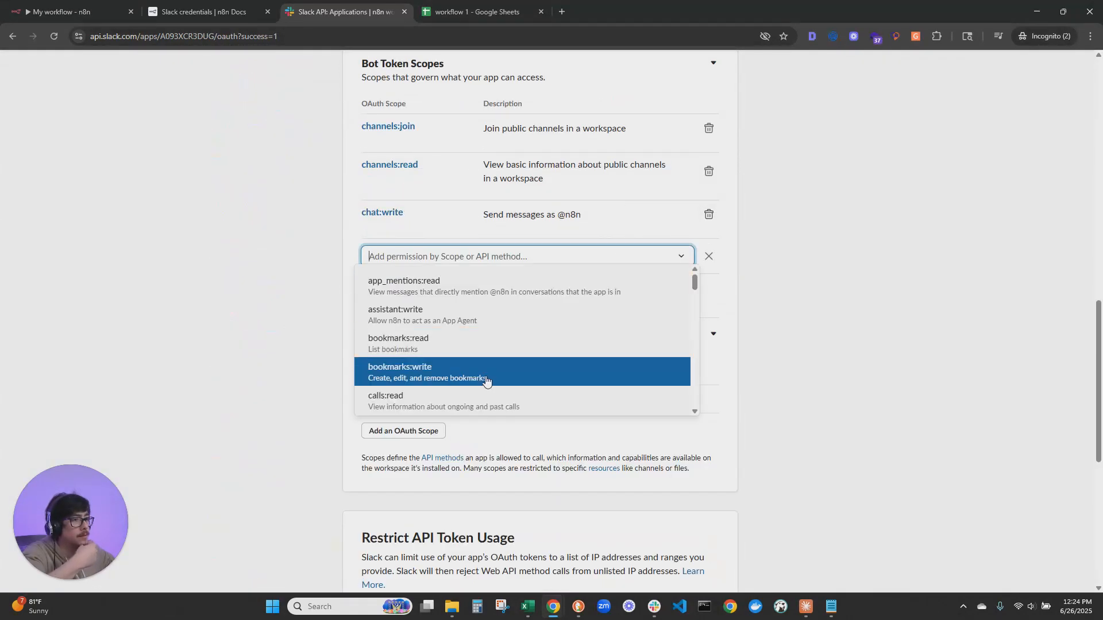
left_click(440, 262)
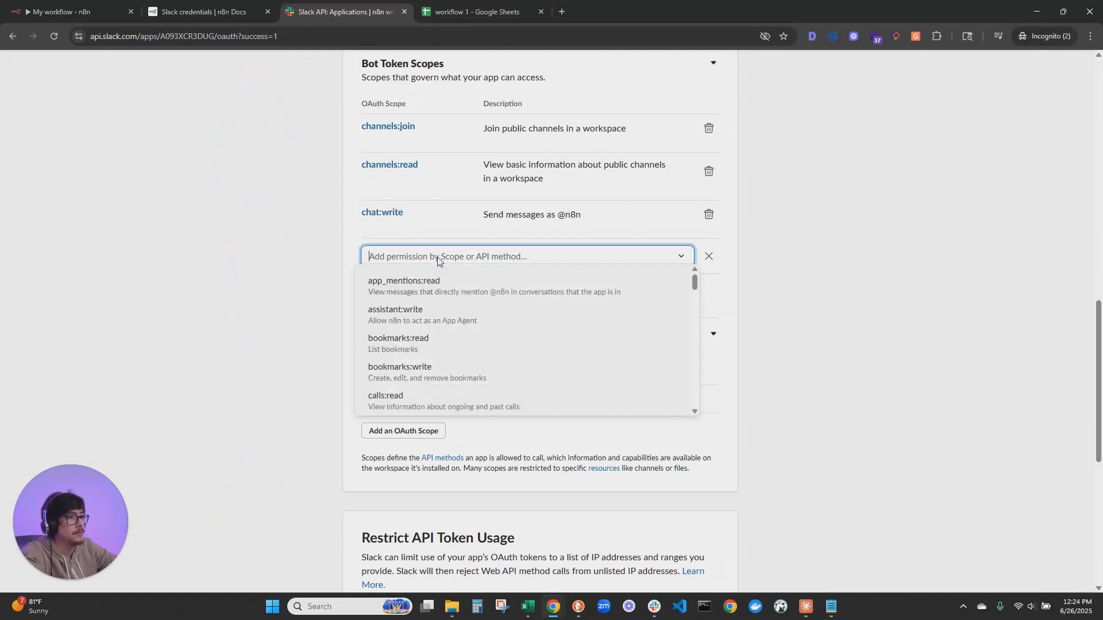
type("read")
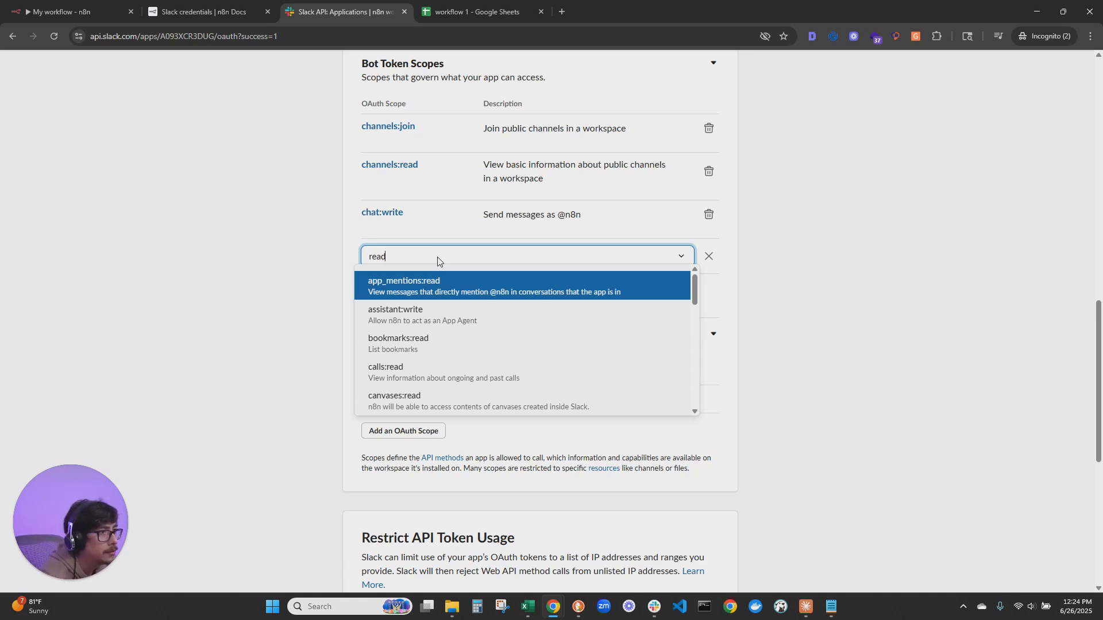
left_click(438, 290)
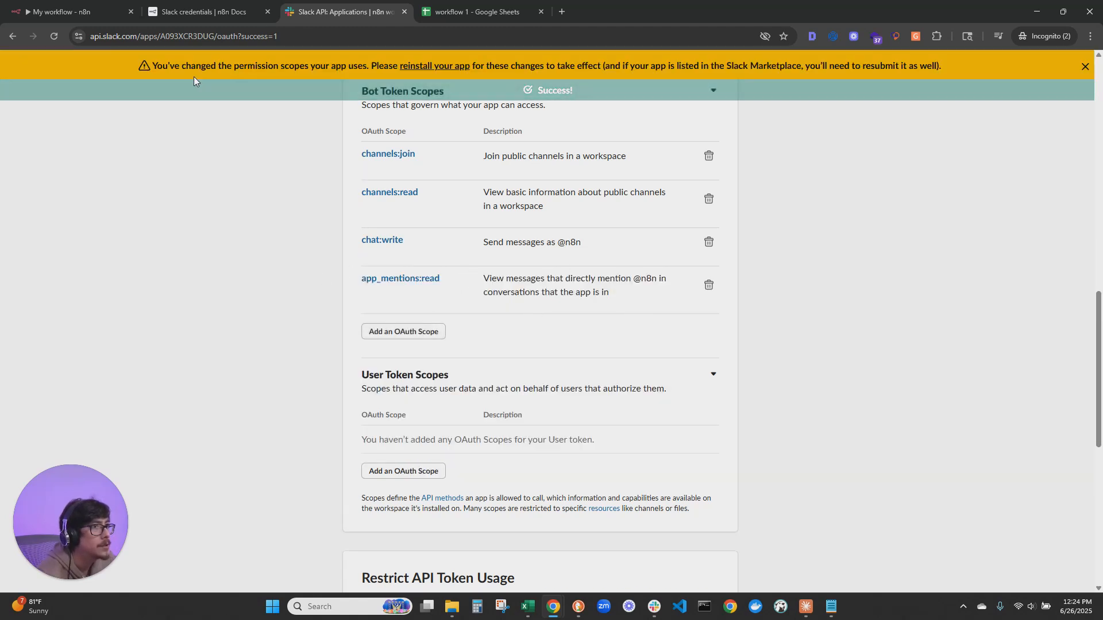
Reinstall the Slack app to the n8n workflows workspace and allow the updated permissions
scroll(476, 377, "up", 10)
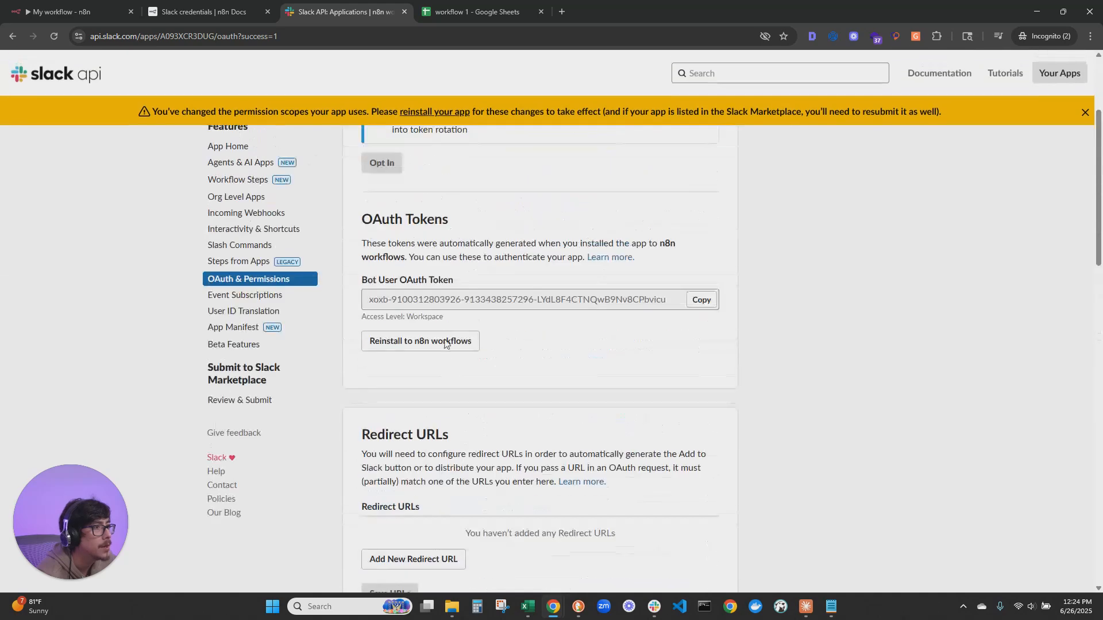
scroll(459, 362, "up", 3)
scroll(425, 379, "down", 3)
left_click(420, 398)
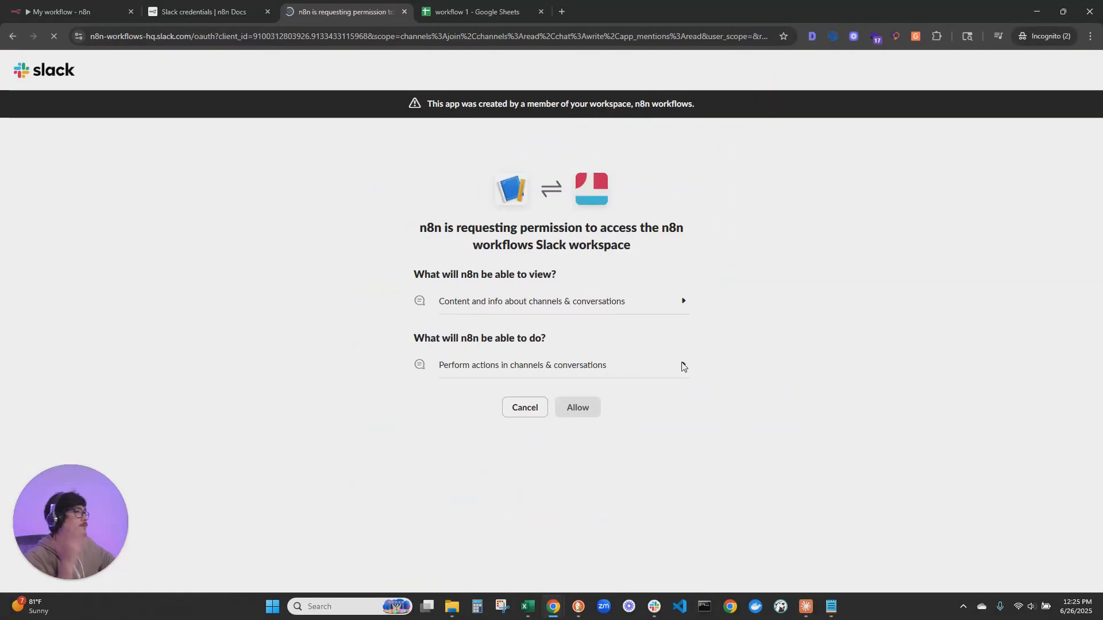
left_click(581, 404)
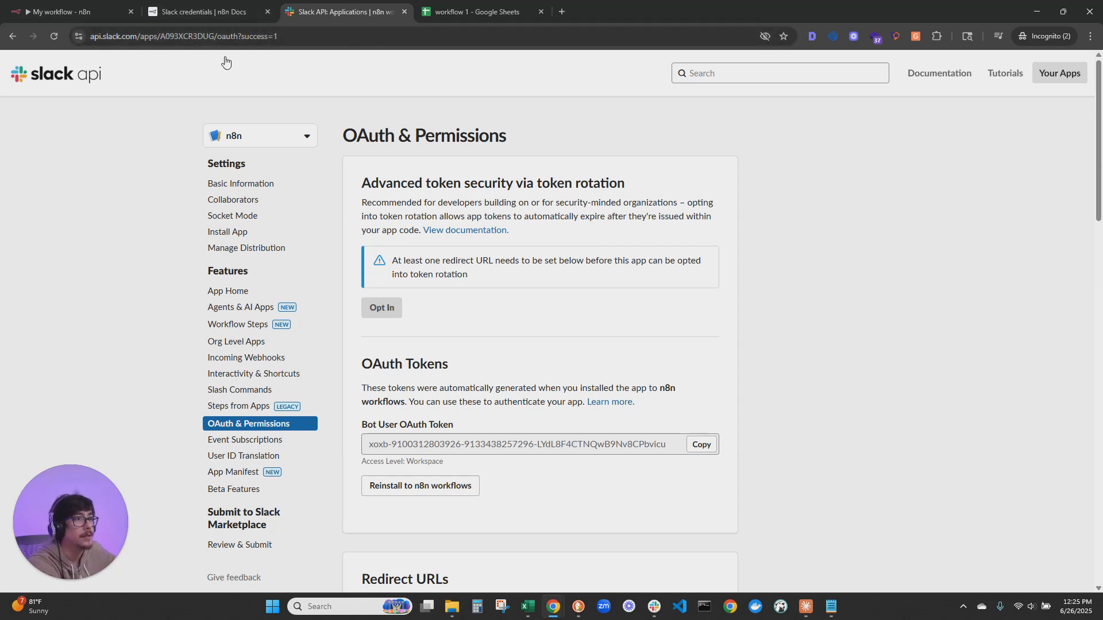
Return to the n8n workflow and refresh the Slack Trigger's Channel to Watch list
left_click(227, 8)
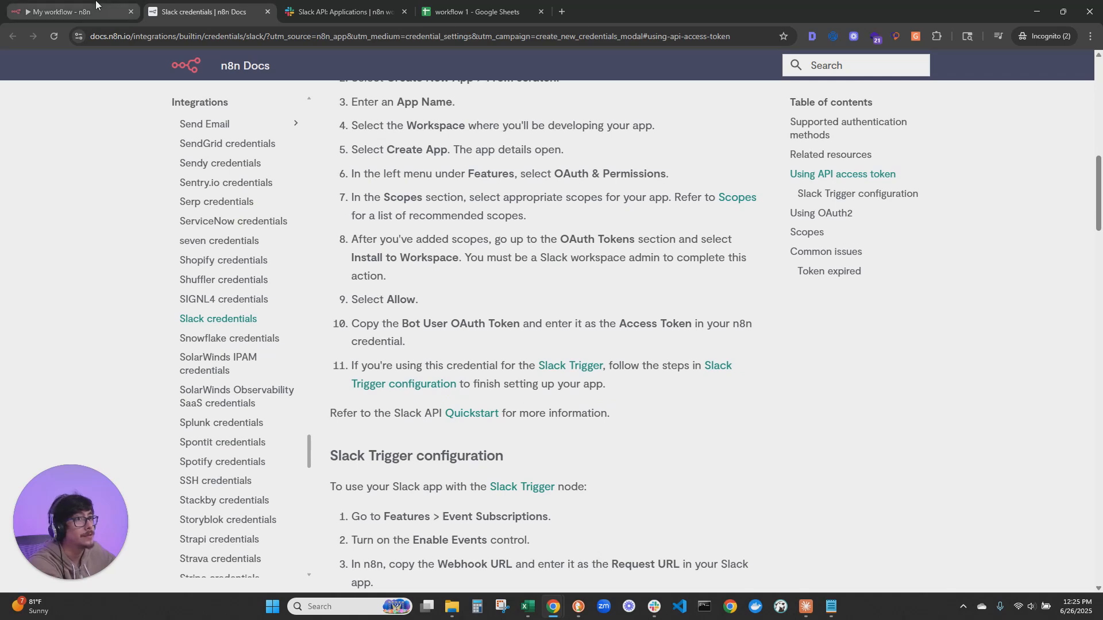
left_click(74, 12)
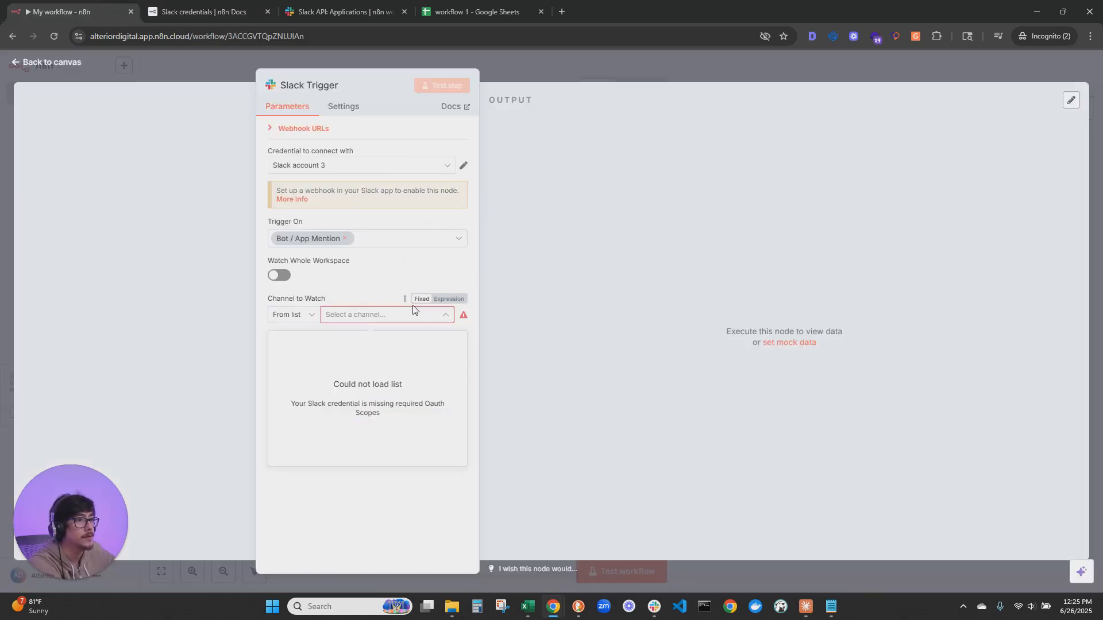
left_click(405, 299)
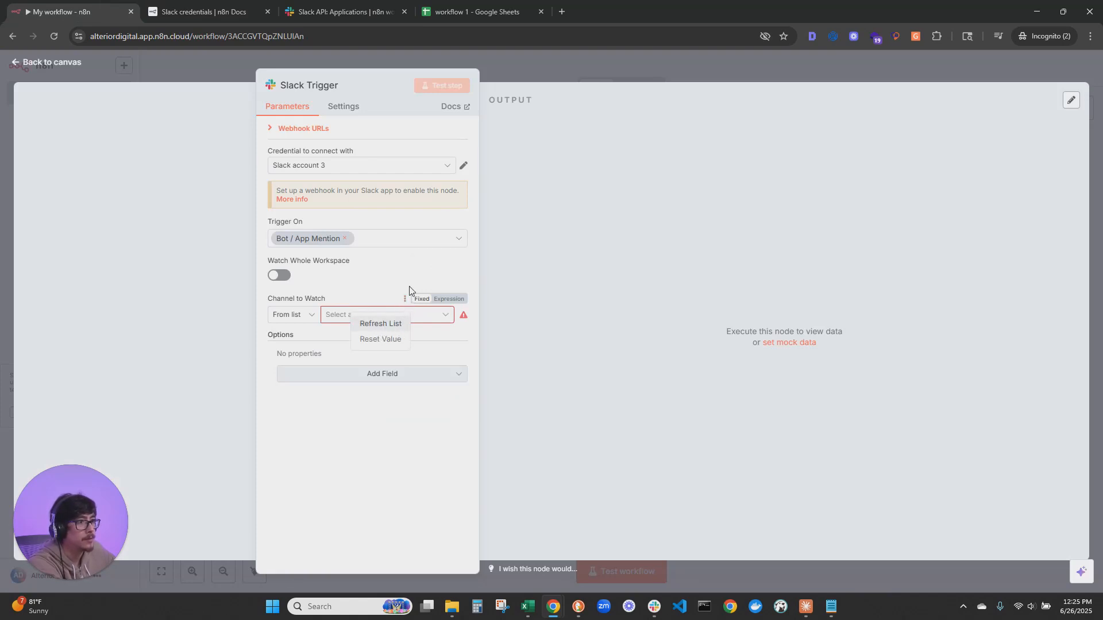
left_click(384, 324)
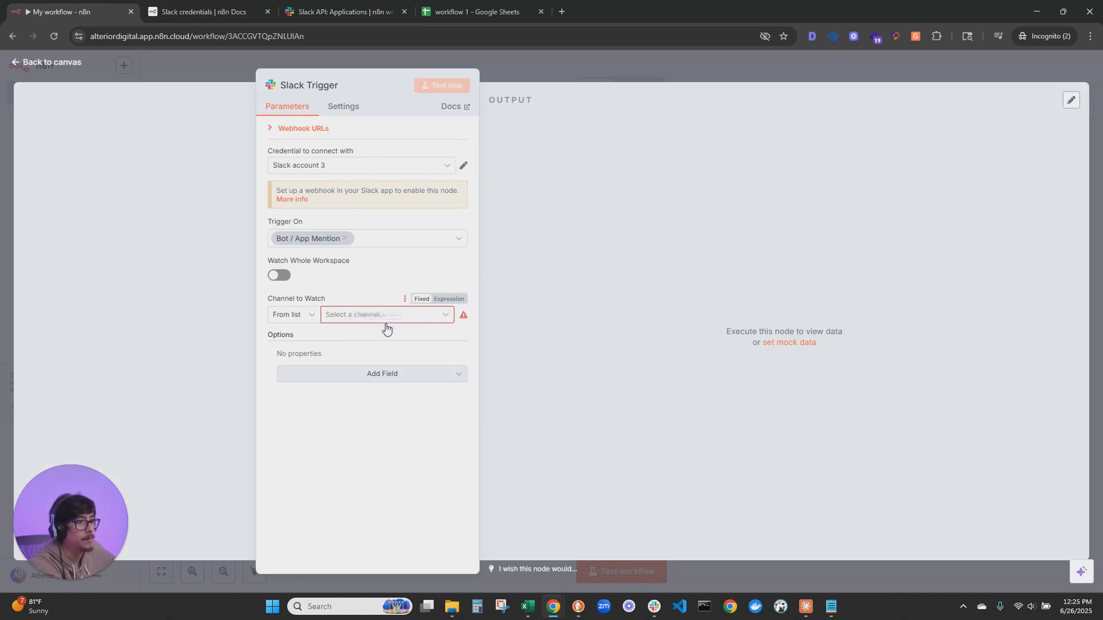
left_click(405, 299)
left_click(445, 315)
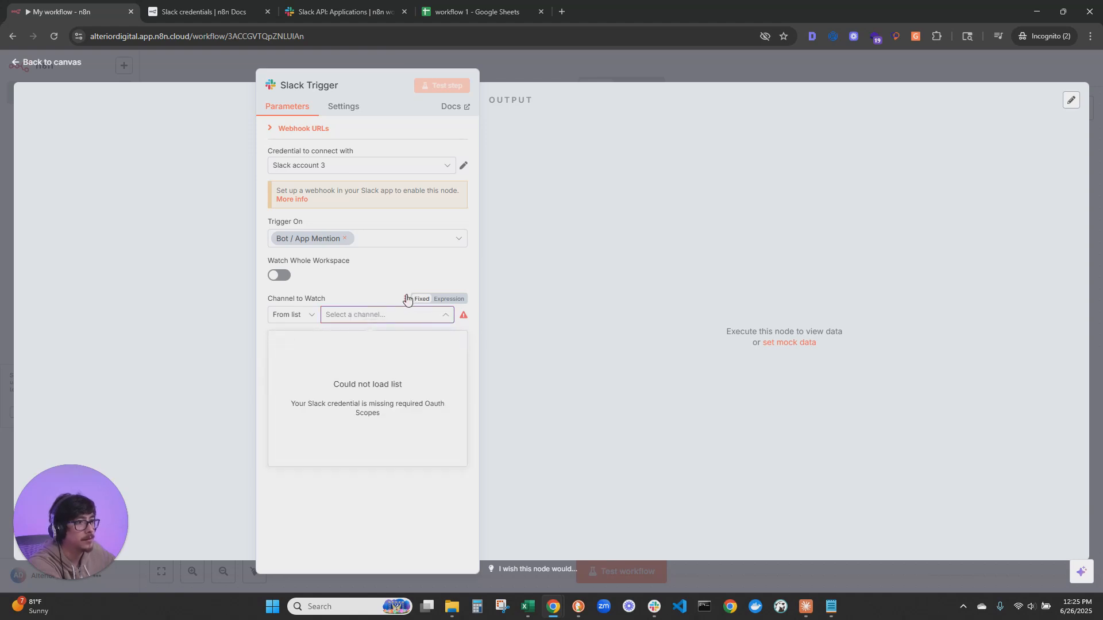
left_click(344, 12)
scroll(626, 313, "down", 8)
scroll(626, 322, "down", 4)
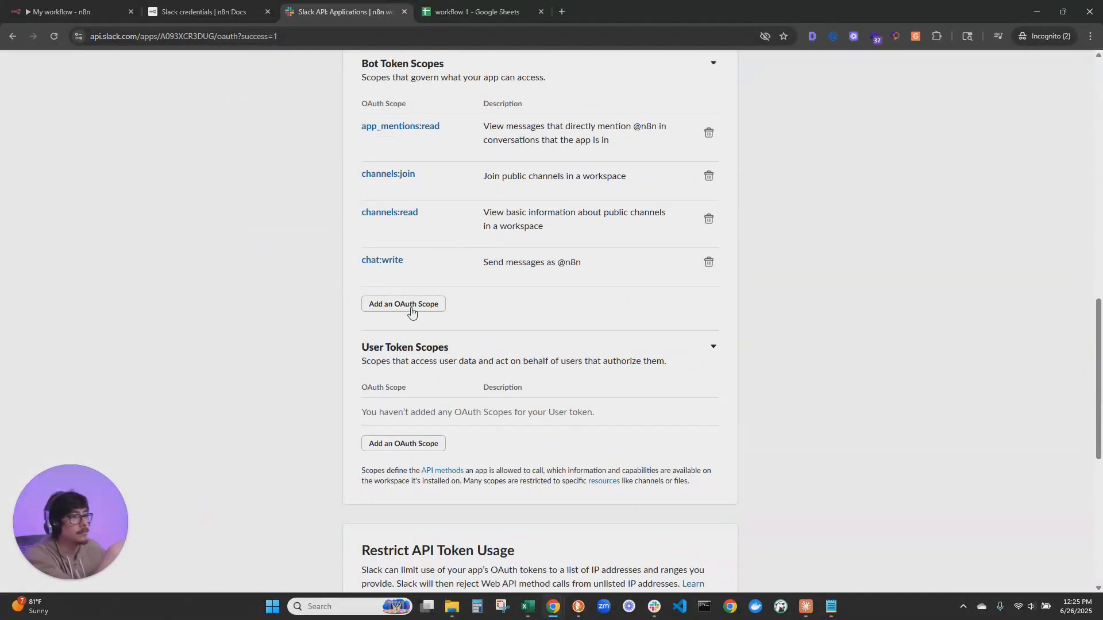
left_click(413, 307)
type("read")
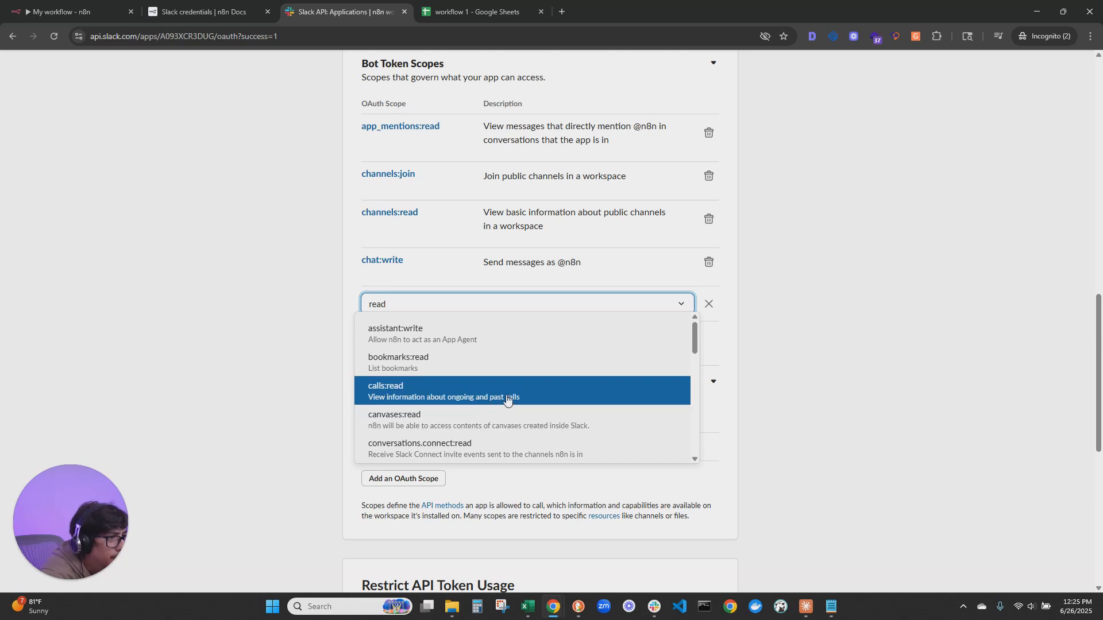
scroll(506, 395, "down", 3)
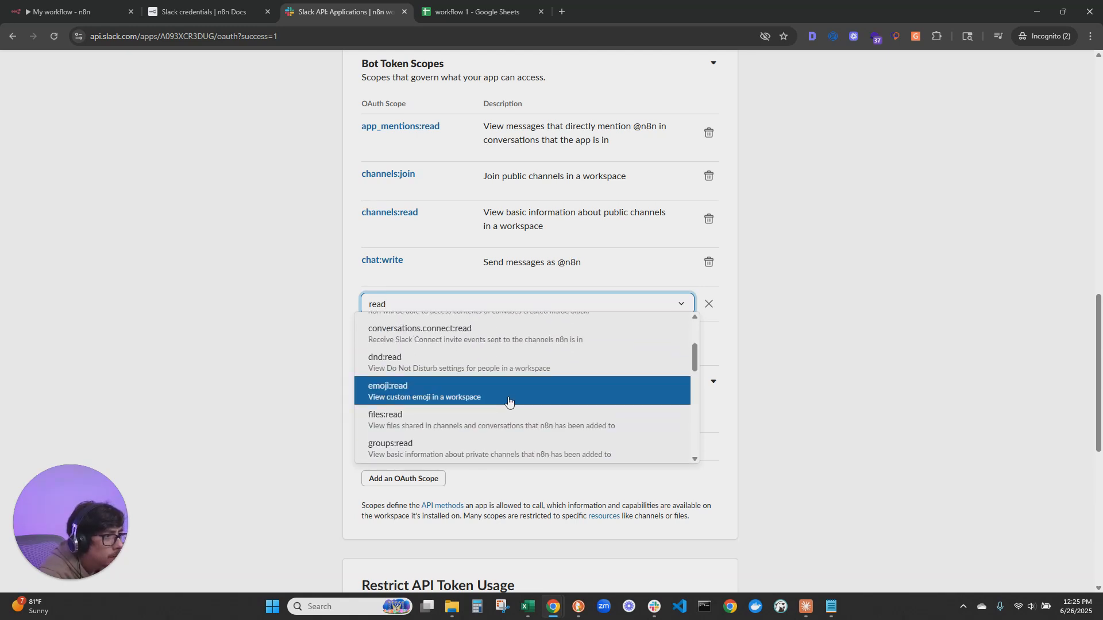
scroll(509, 401, "down", 4)
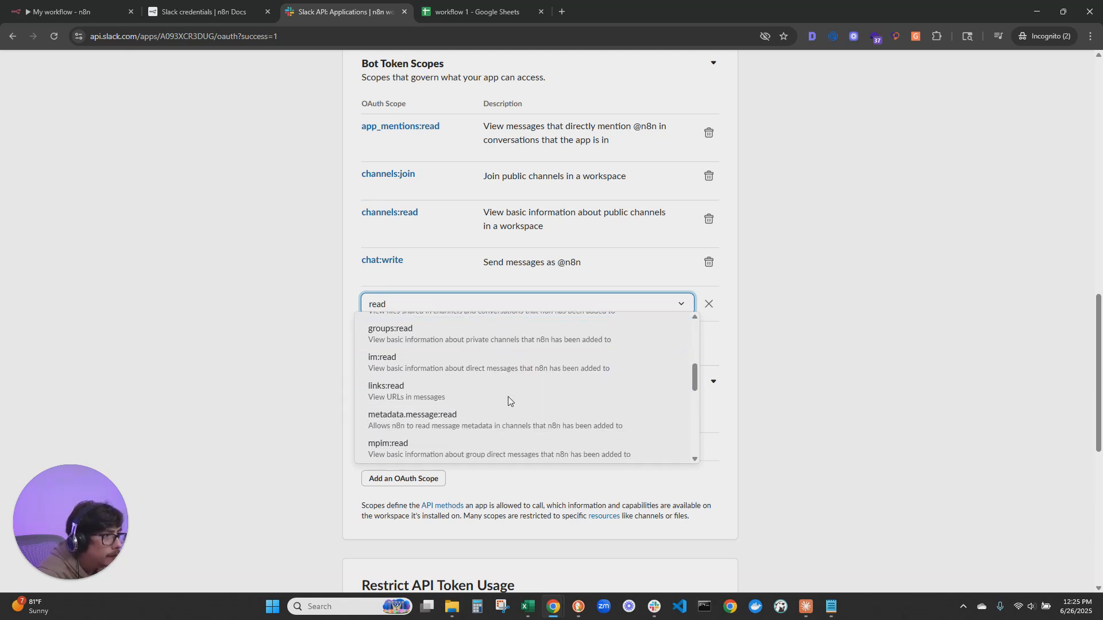
scroll(508, 396, "up", 2)
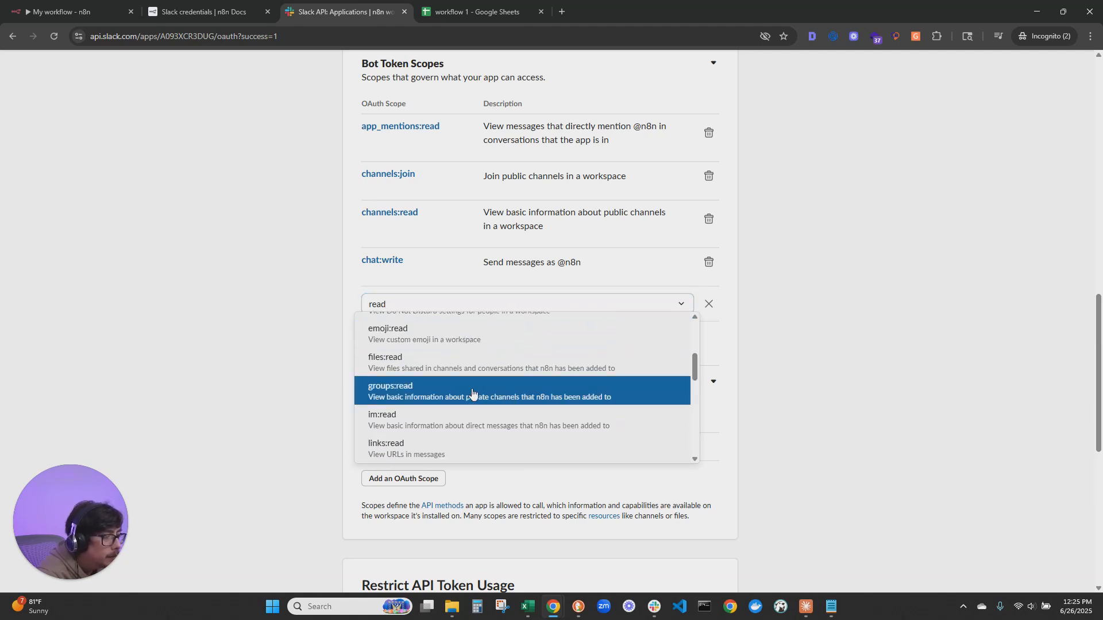
left_click(473, 392)
Reinstall the Slack app to the n8n workflows workspace with the groups:read scope and allow its requested access
scroll(516, 326, "up", 5)
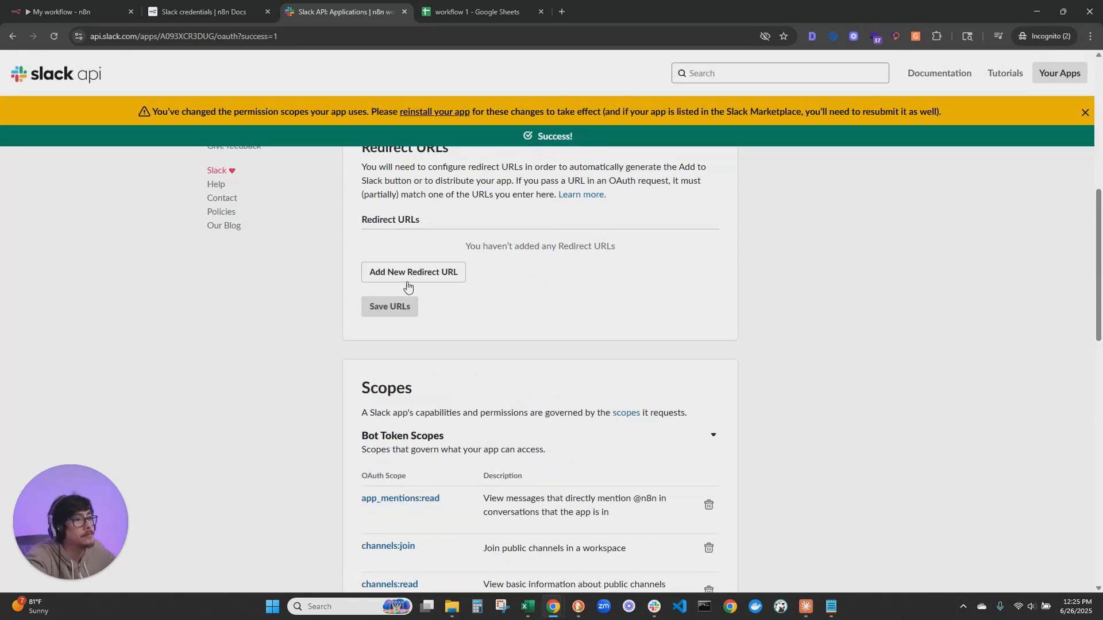
scroll(412, 290, "up", 4)
left_click(442, 285)
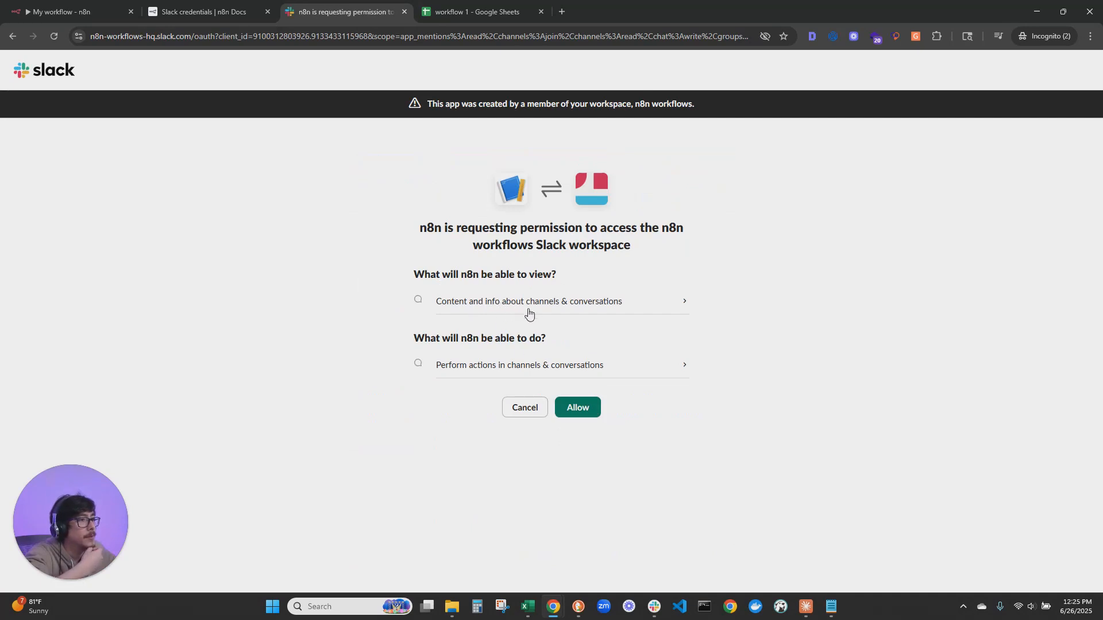
left_click(586, 402)
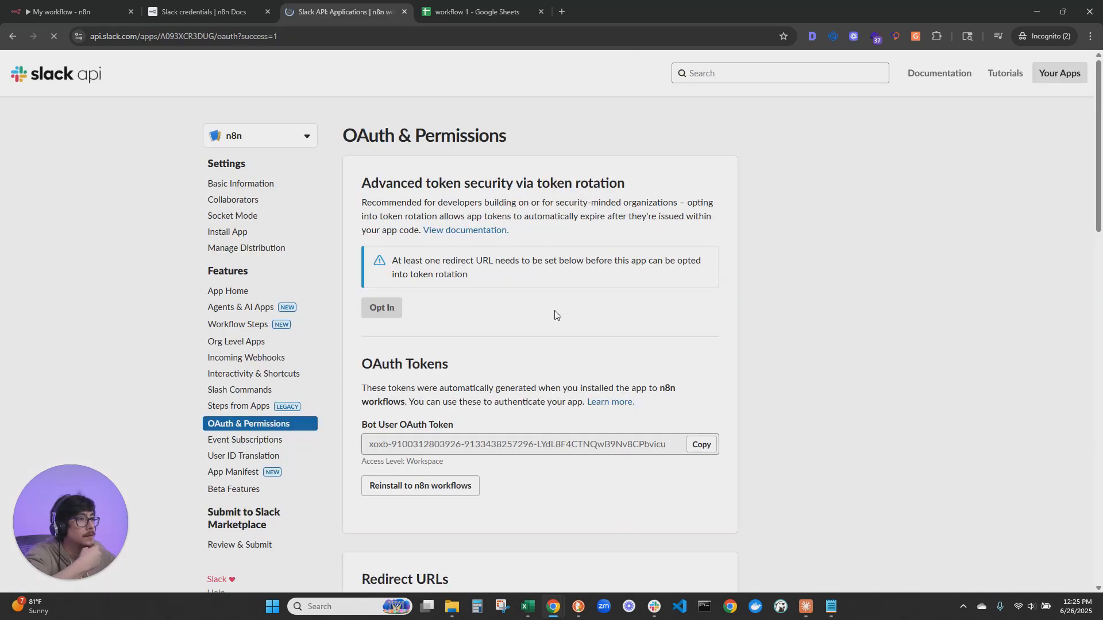
Return to the n8n workflow, compare the channel list with the Slack workspace, and set the Slack Trigger to watch n8n-chat
left_click(95, 4)
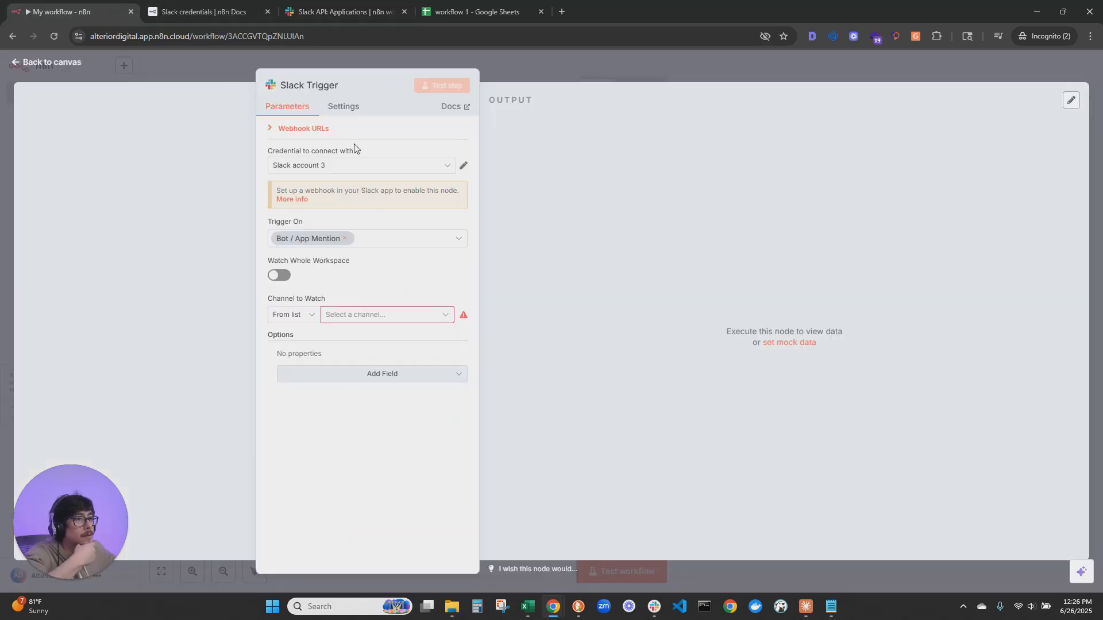
left_click(435, 316)
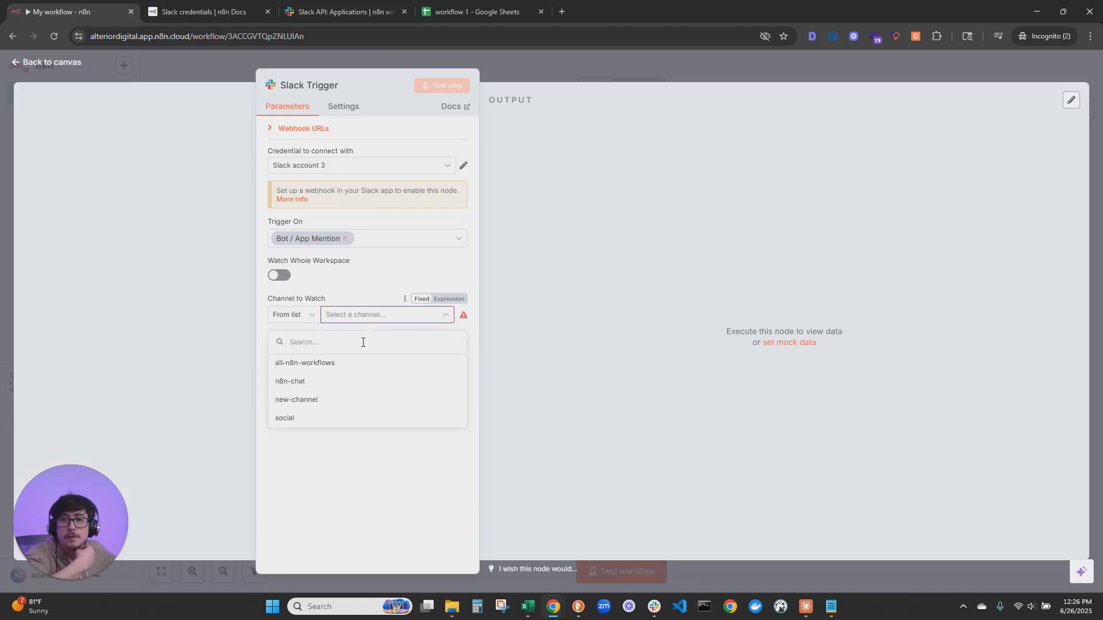
left_click_drag(690, 619, 904, 1)
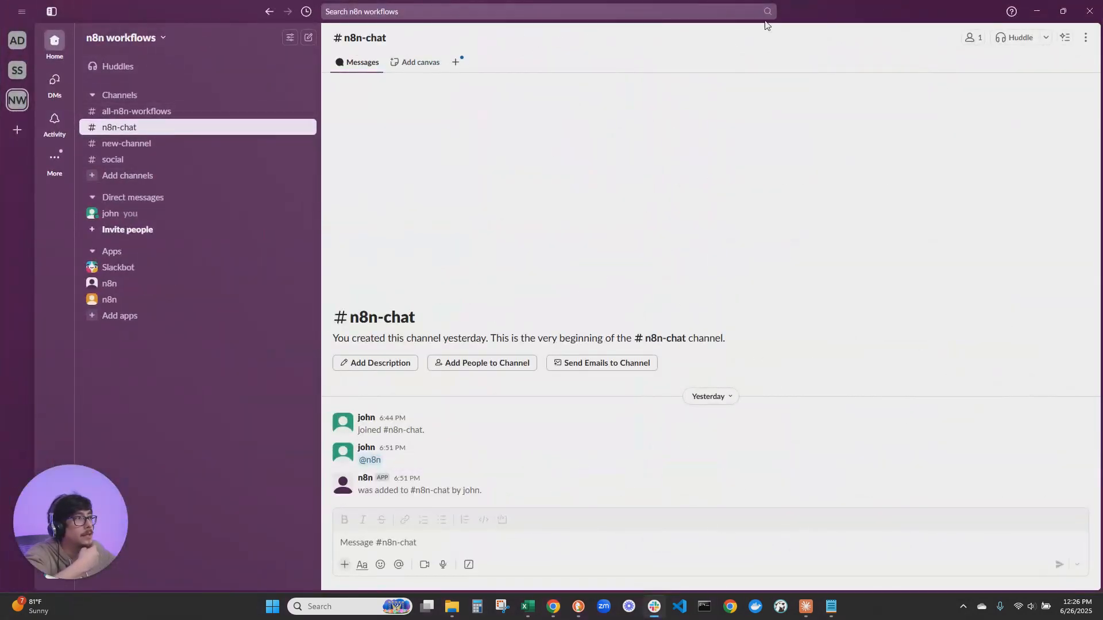
left_click_drag(800, 11, 651, 262)
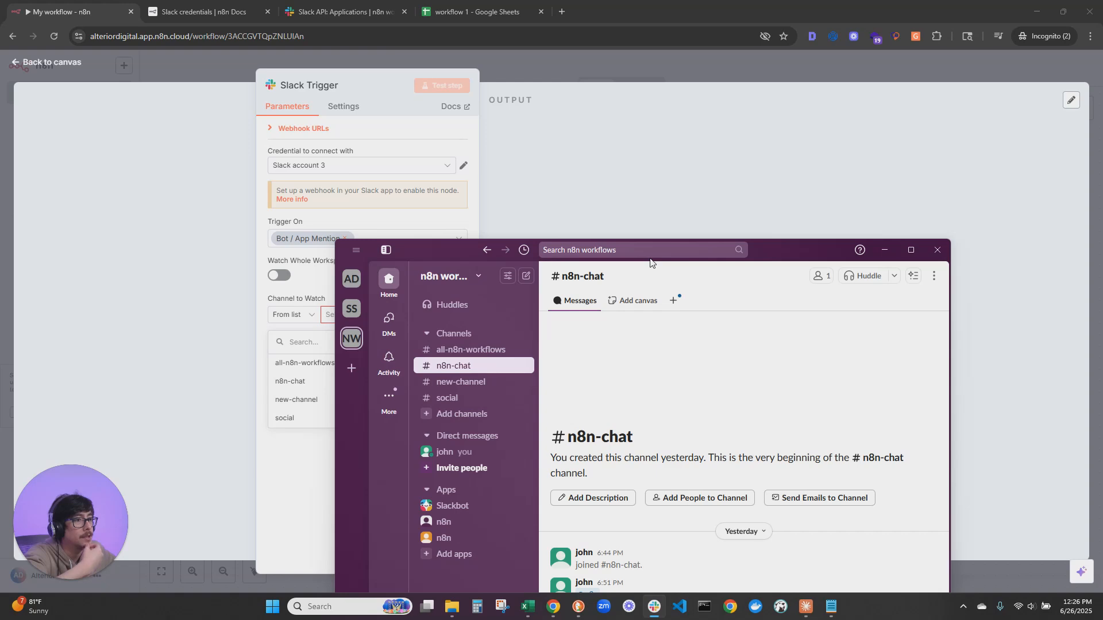
left_click_drag(651, 262, 0, 58)
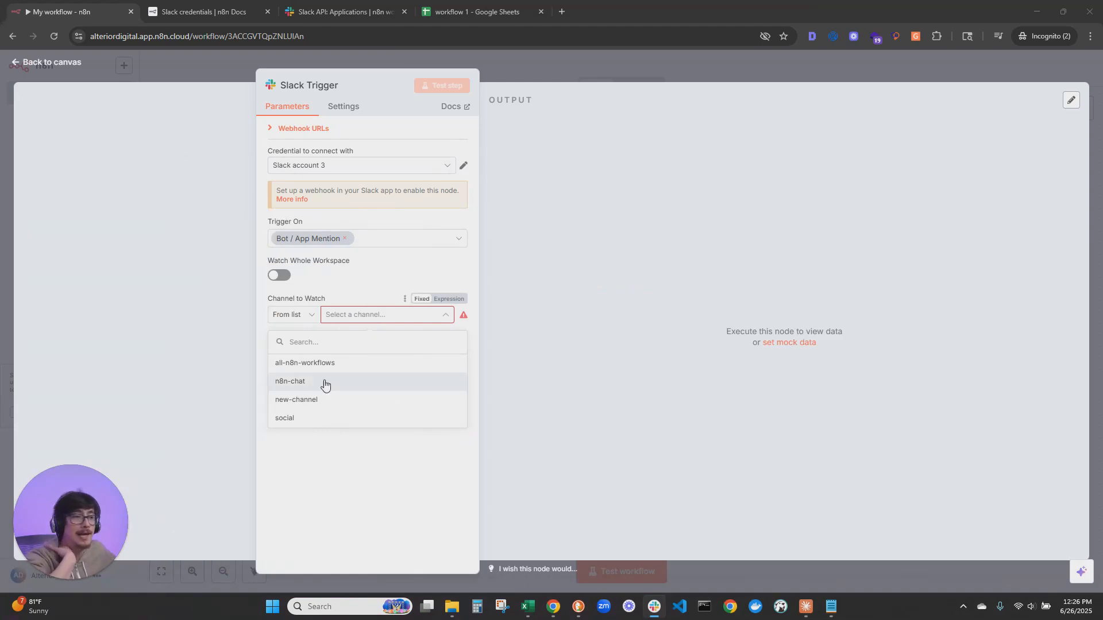
left_click(302, 383)
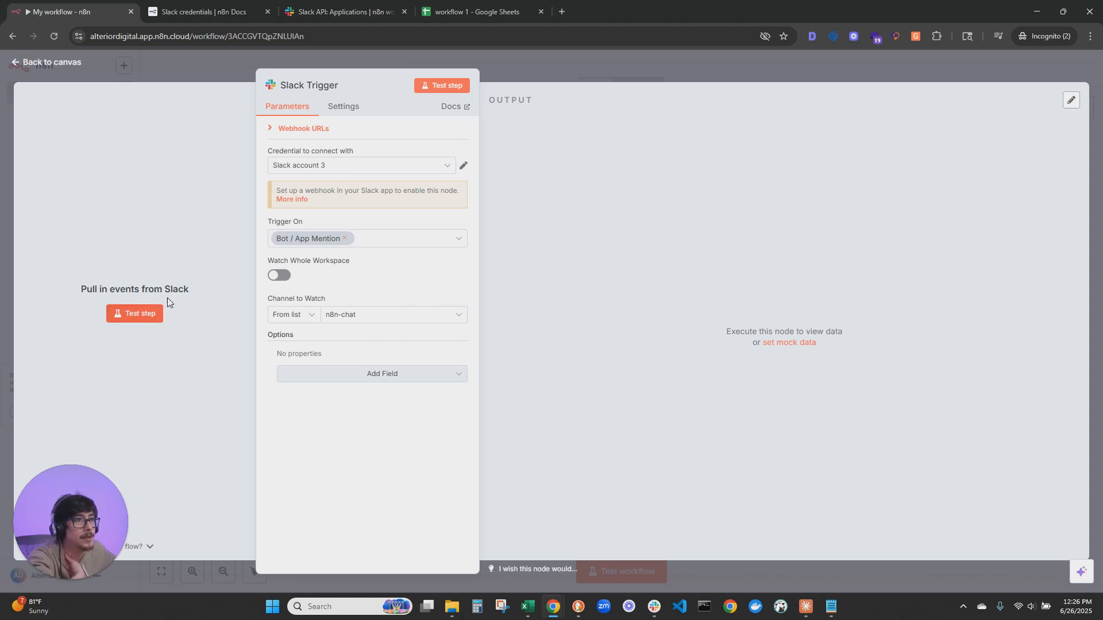
Consult the Slack Trigger configuration instructions in n8n Docs and copy the Slack Trigger's test webhook URL
left_click(226, 7)
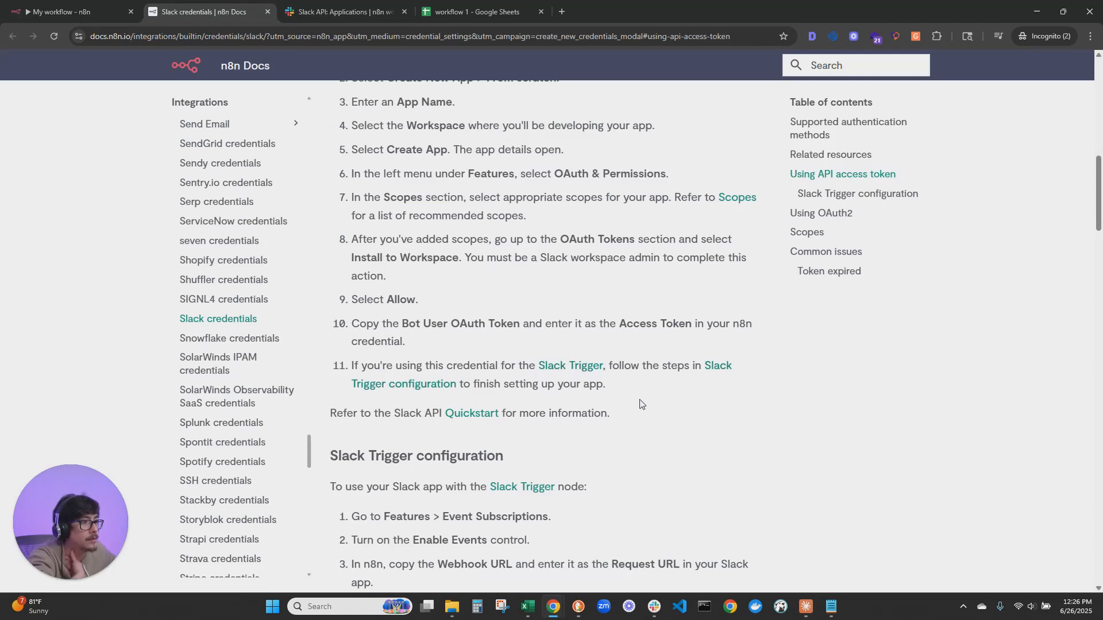
scroll(676, 369, "down", 1)
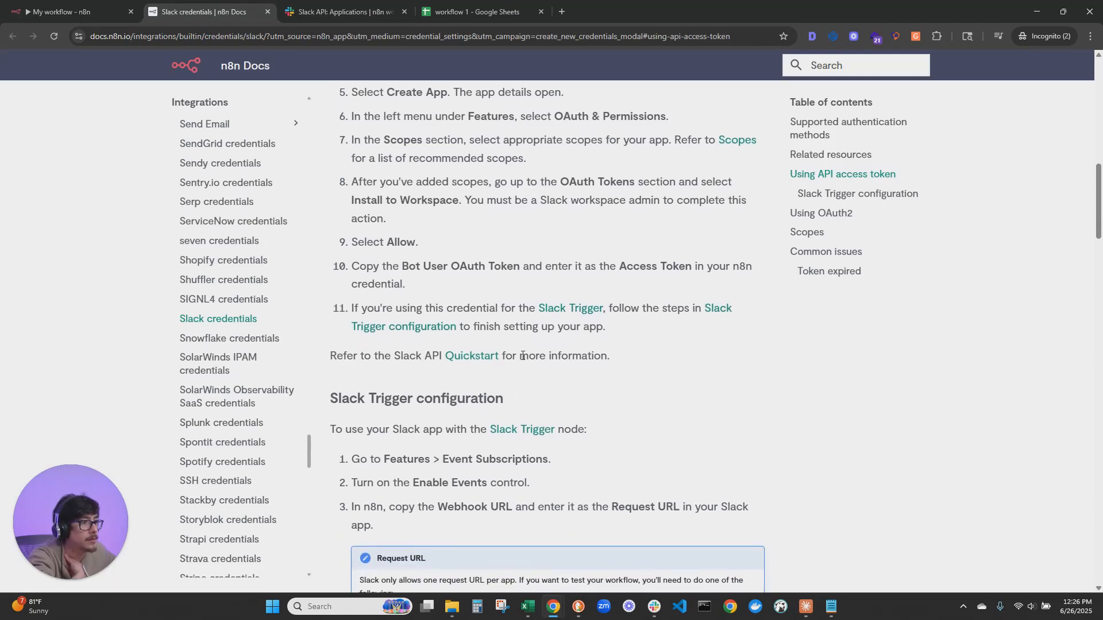
scroll(580, 370, "down", 2)
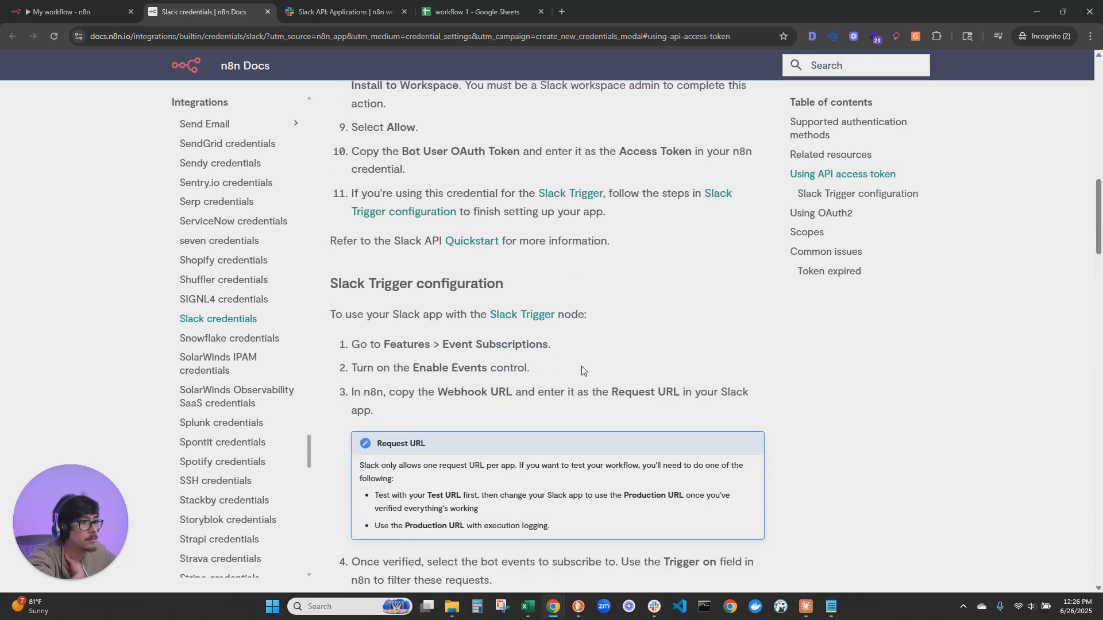
scroll(582, 270, "down", 2)
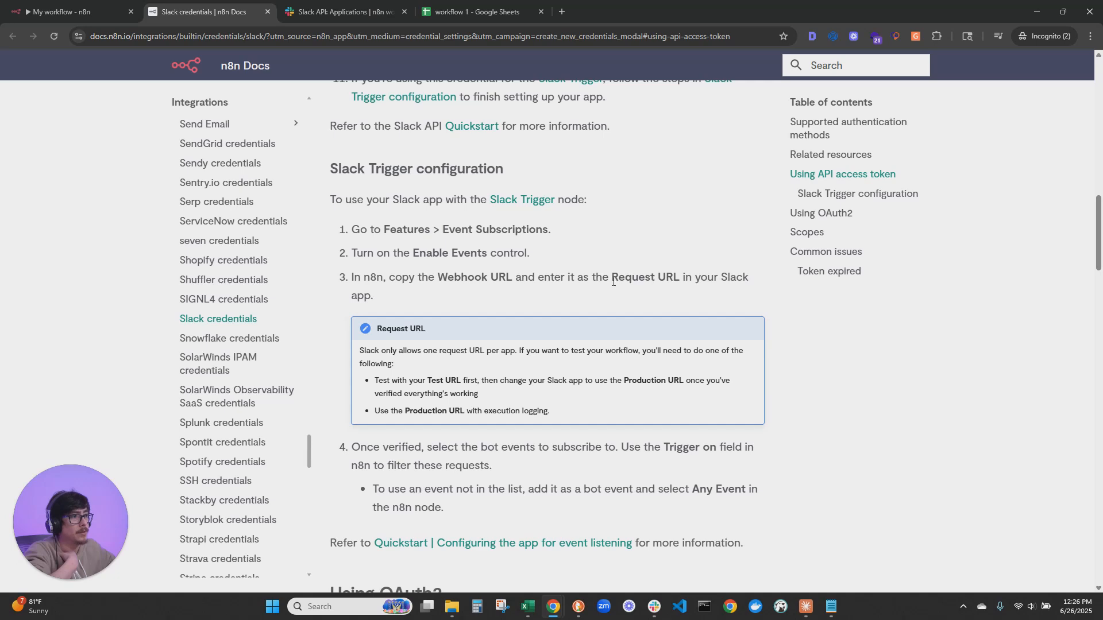
left_click(93, 5)
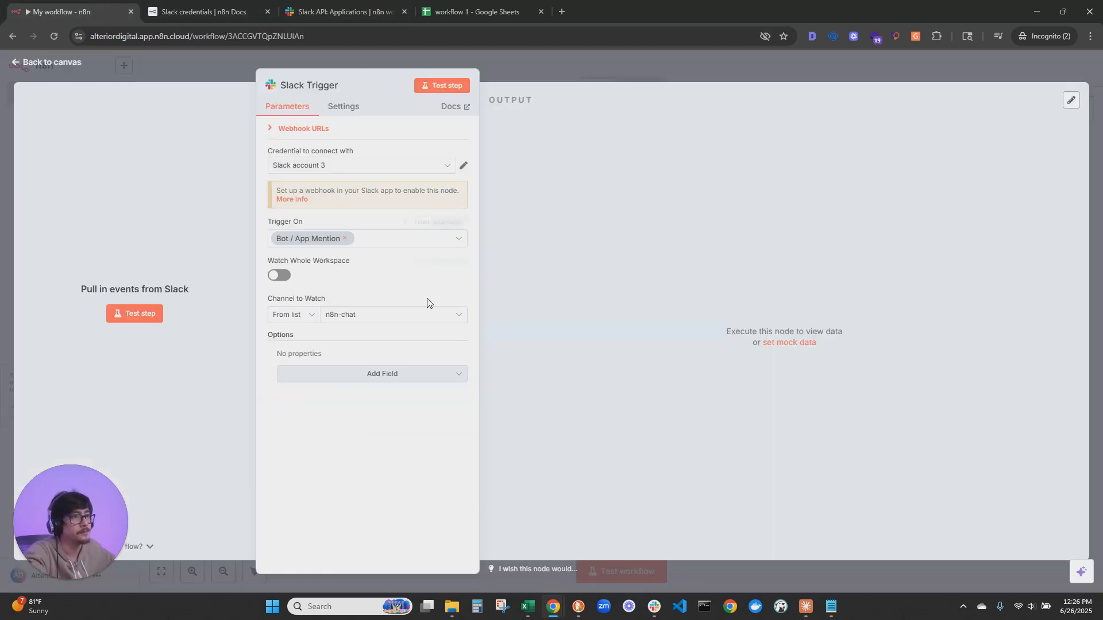
left_click(305, 129)
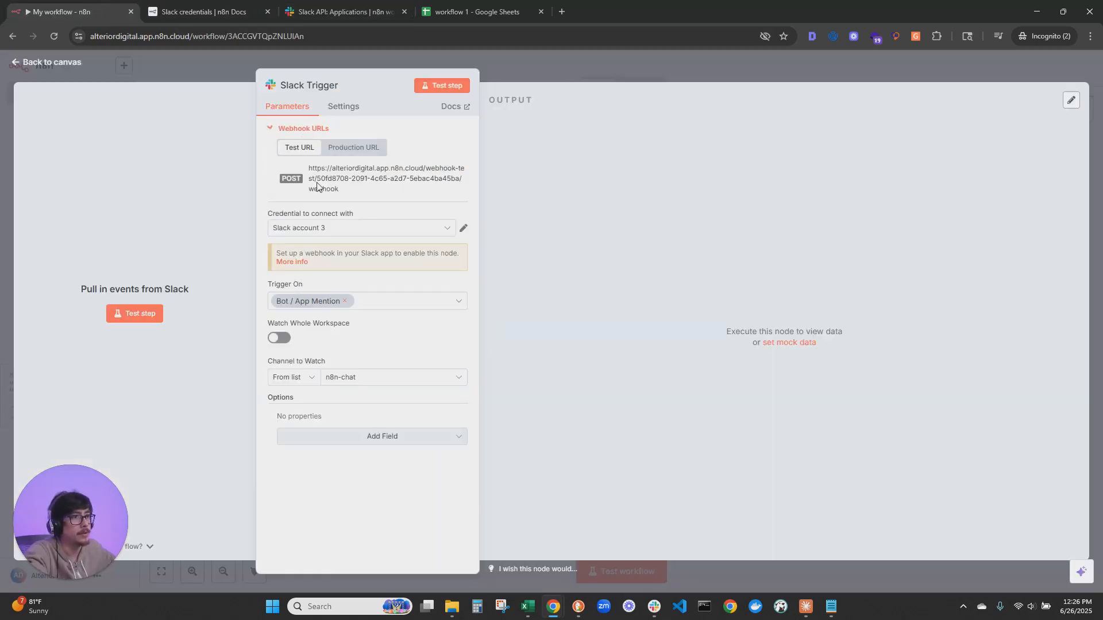
left_click(362, 175)
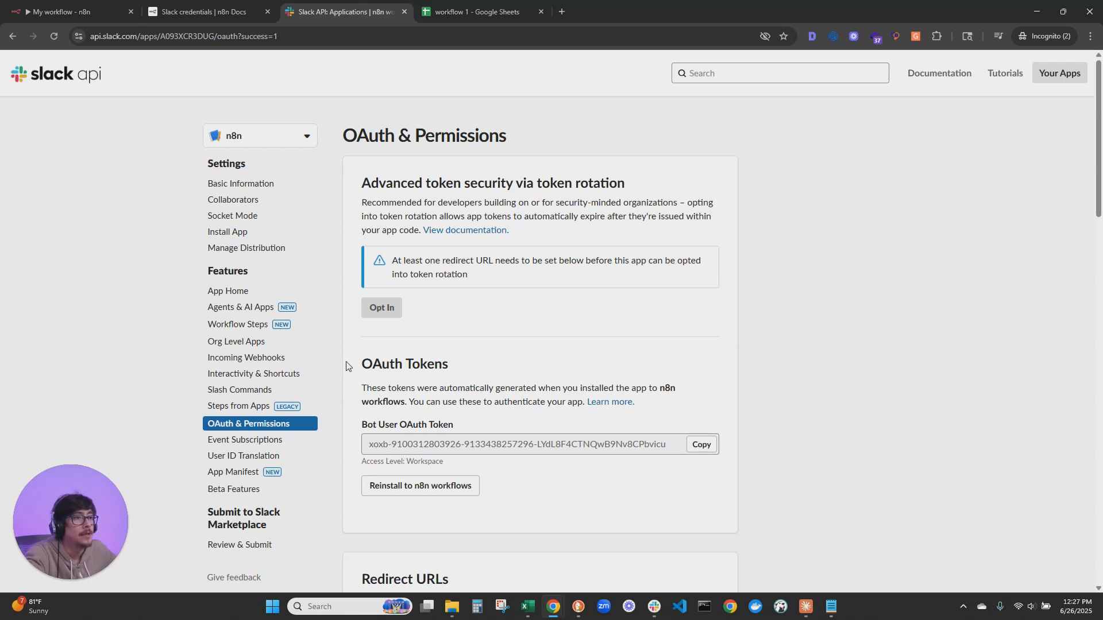
Enable events in the Slack app's Event Subscriptions and enter the copied test webhook URL as the request URL
left_click(303, 428)
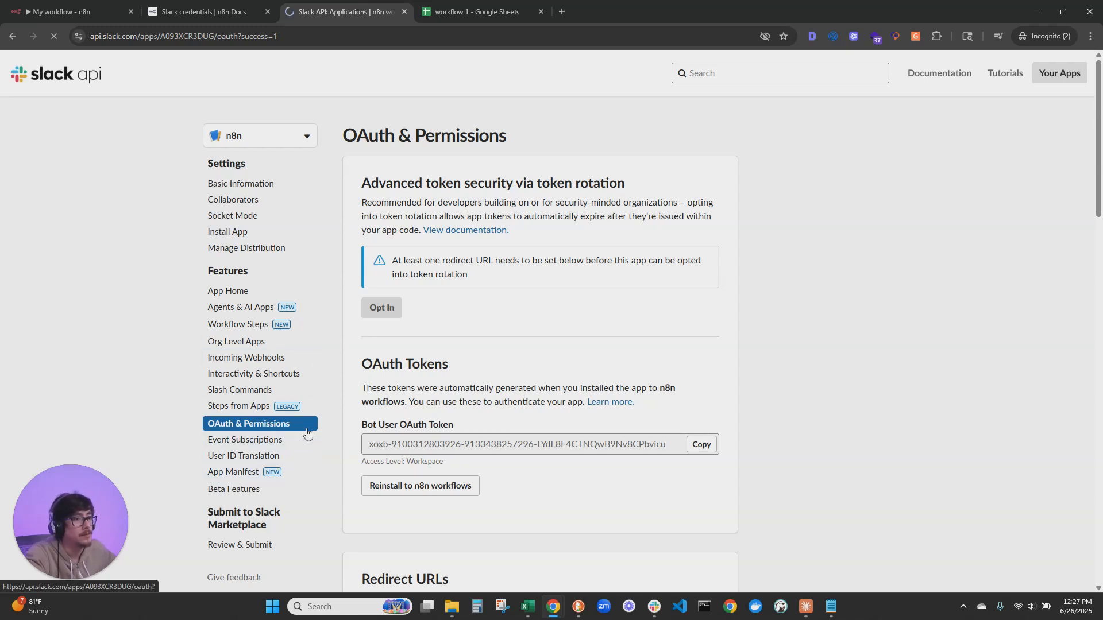
left_click(700, 182)
left_click(228, 11)
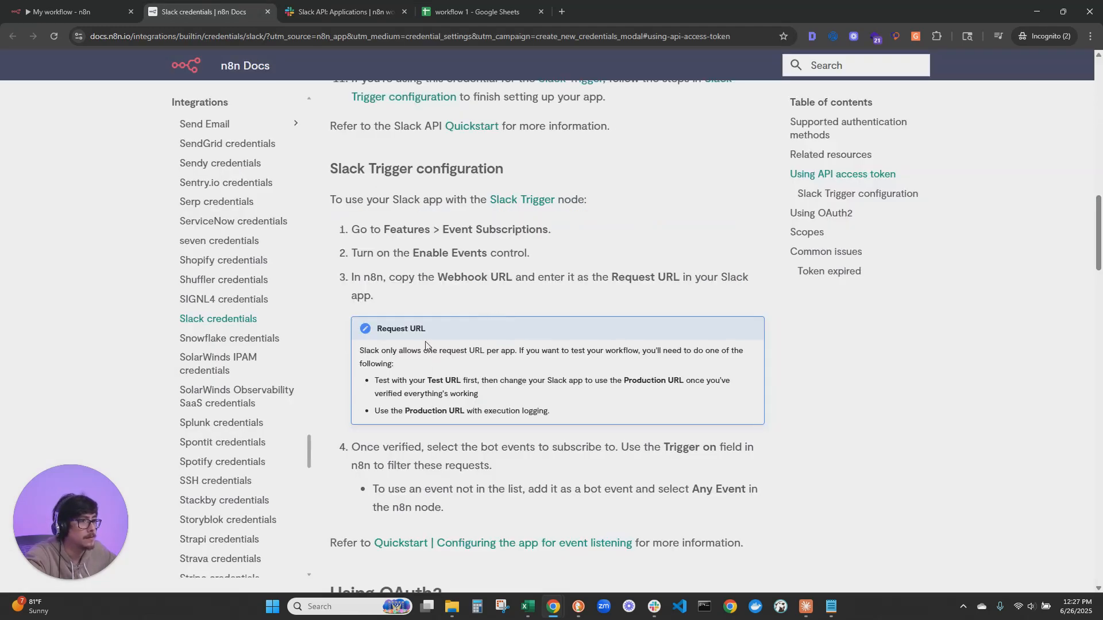
left_click(314, 10)
left_click(443, 253)
key("ctrl+v")
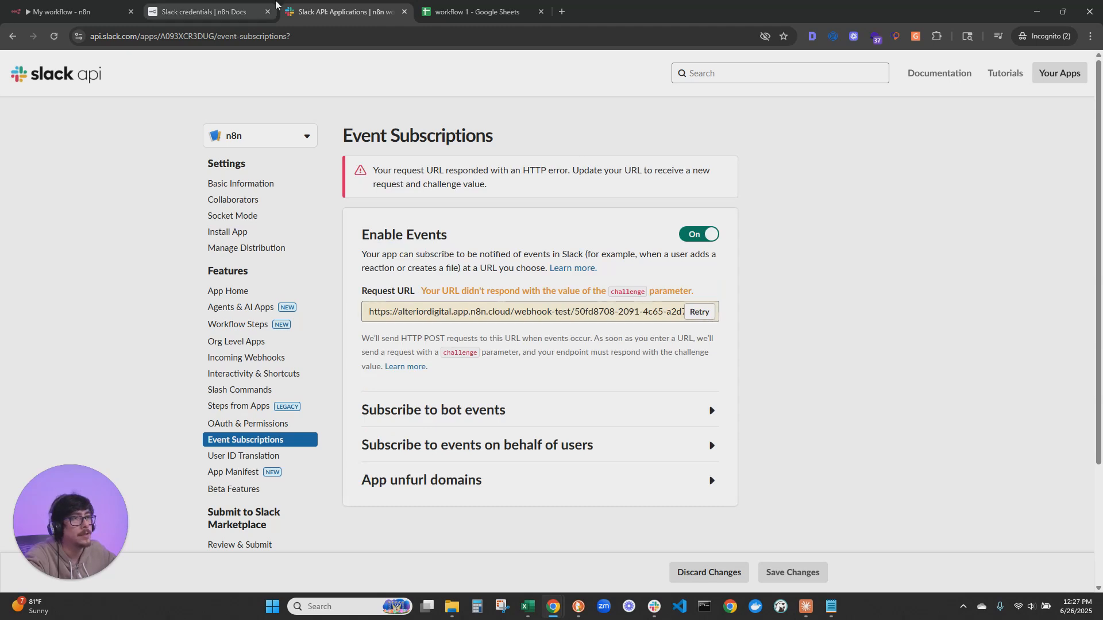
Start the Slack Trigger listening for a test event in n8n and retry the request URL verification in the Slack app
left_click(75, 12)
left_click(144, 319)
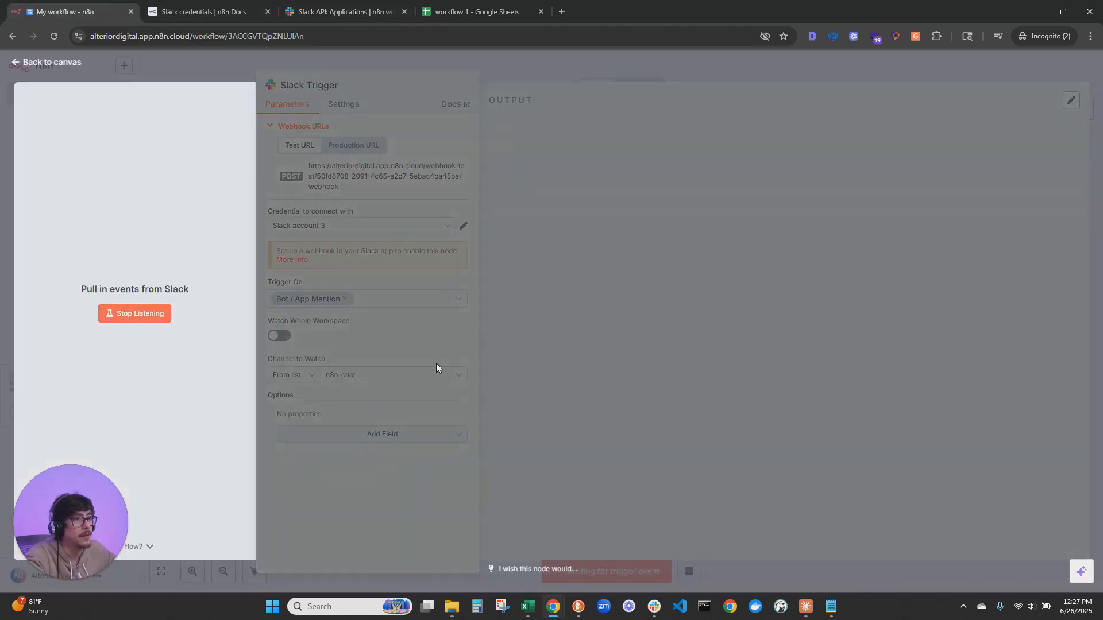
left_click(339, 12)
left_click(701, 312)
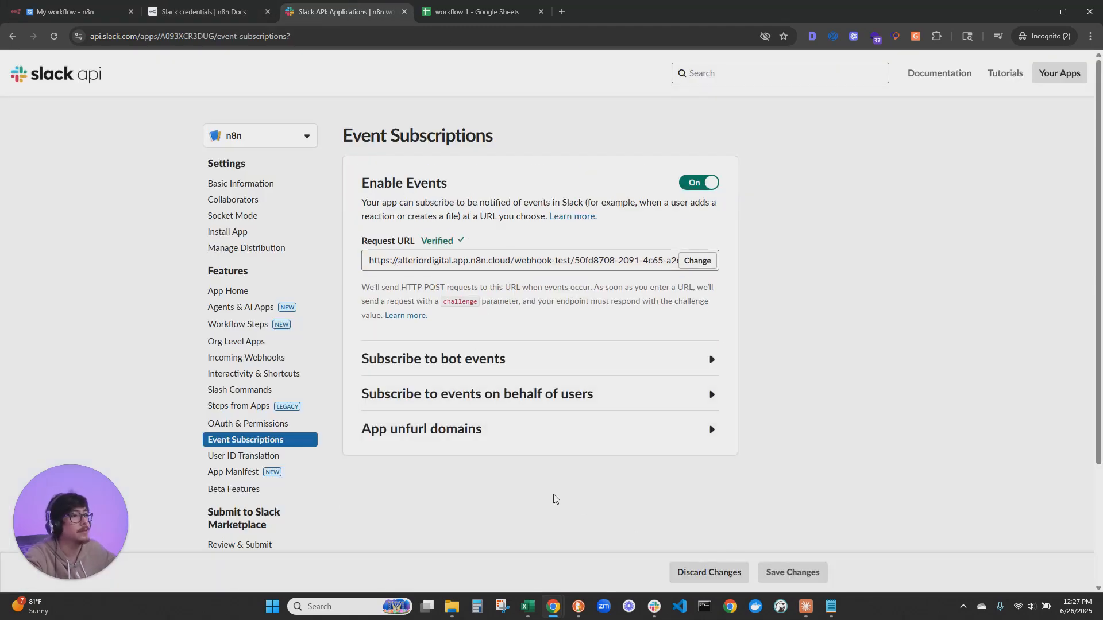
Following the n8n Docs, subscribe the Slack app to the app_mention bot event, save the changes and return to the n8n workflow
left_click(201, 12)
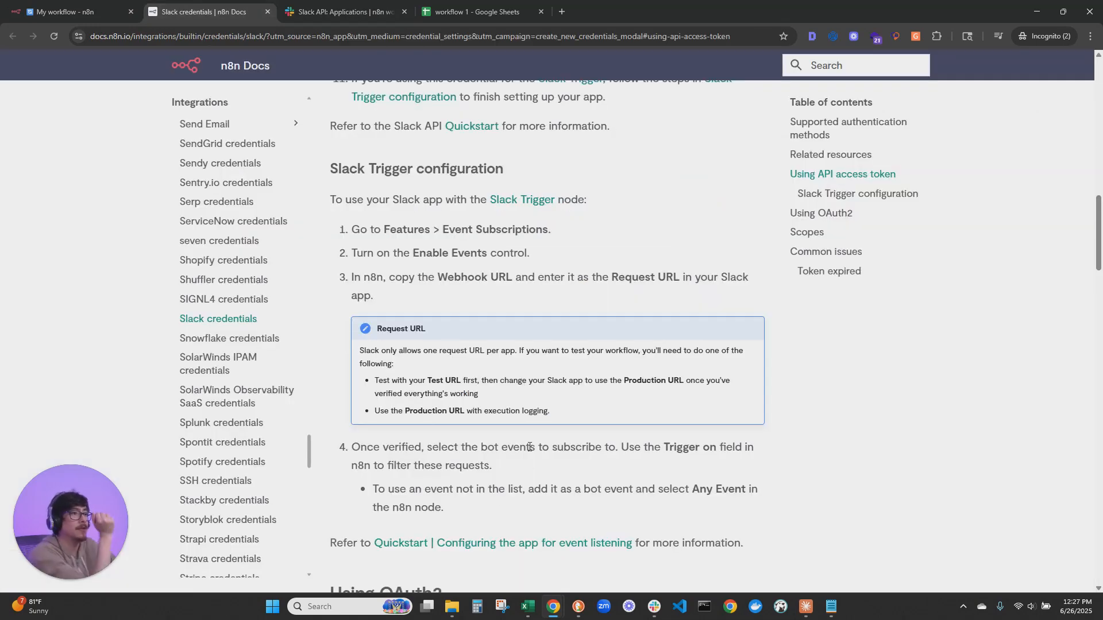
scroll(698, 364, "down", 2)
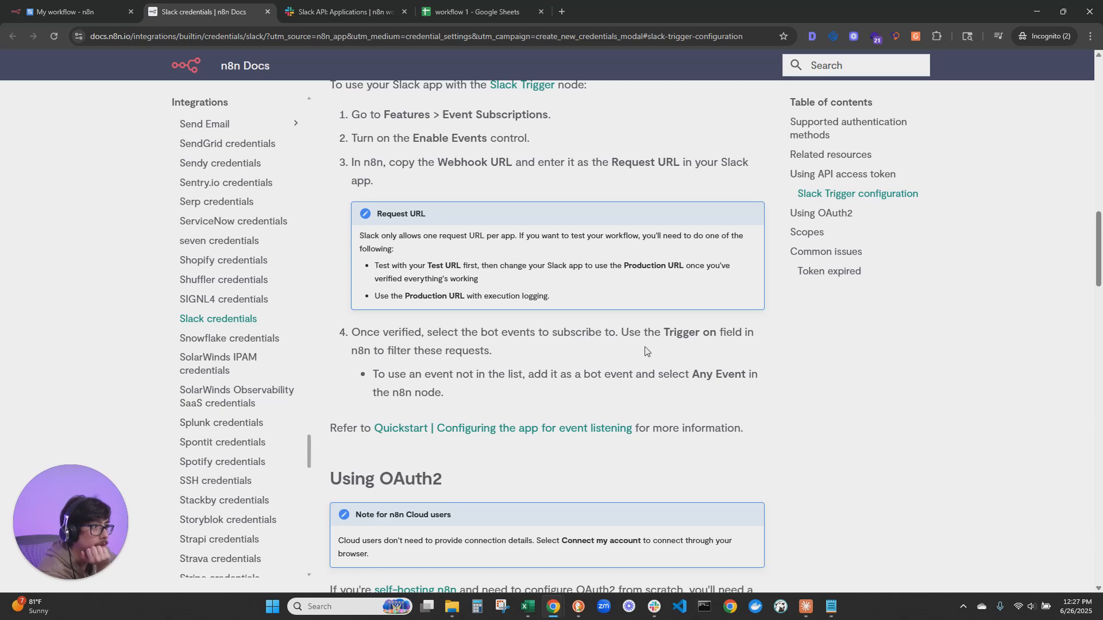
left_click(323, 7)
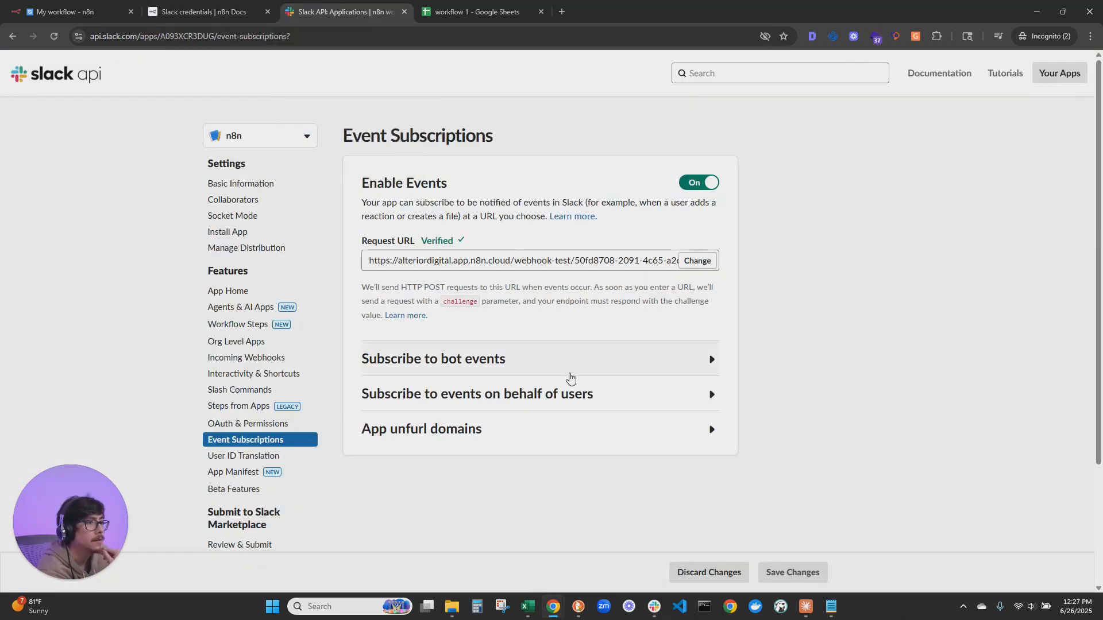
left_click(426, 361)
scroll(425, 365, "down", 3)
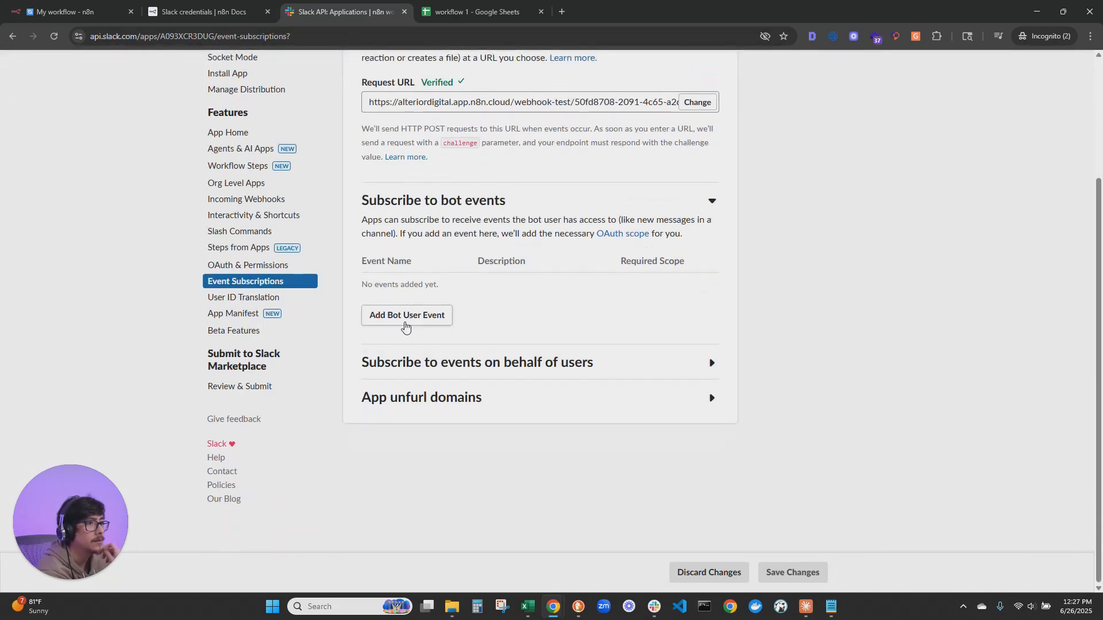
left_click(404, 321)
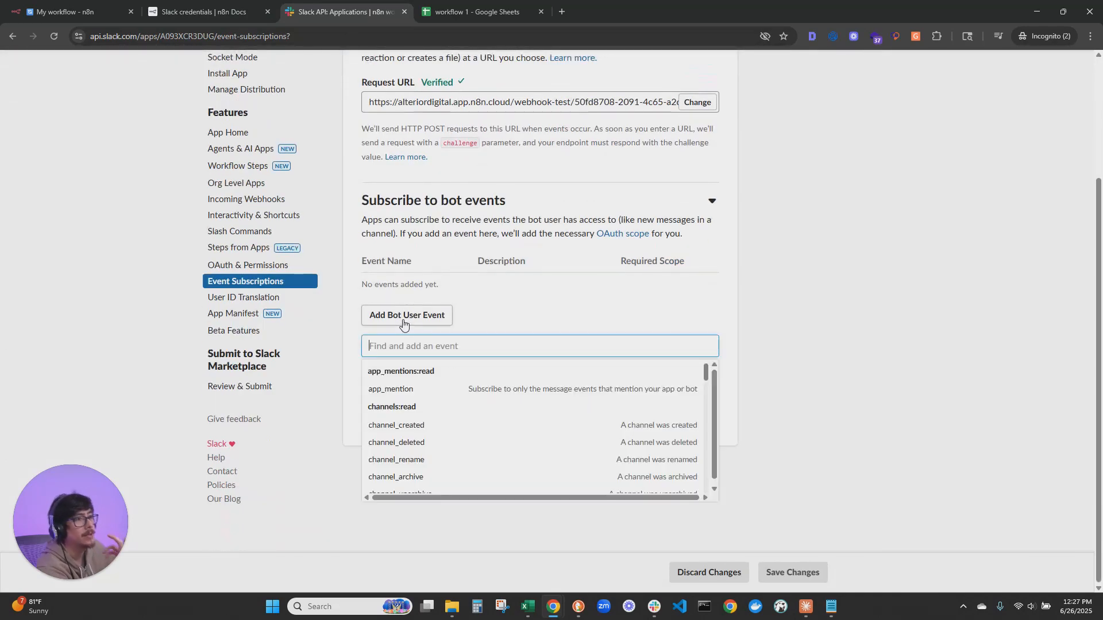
left_click(406, 392)
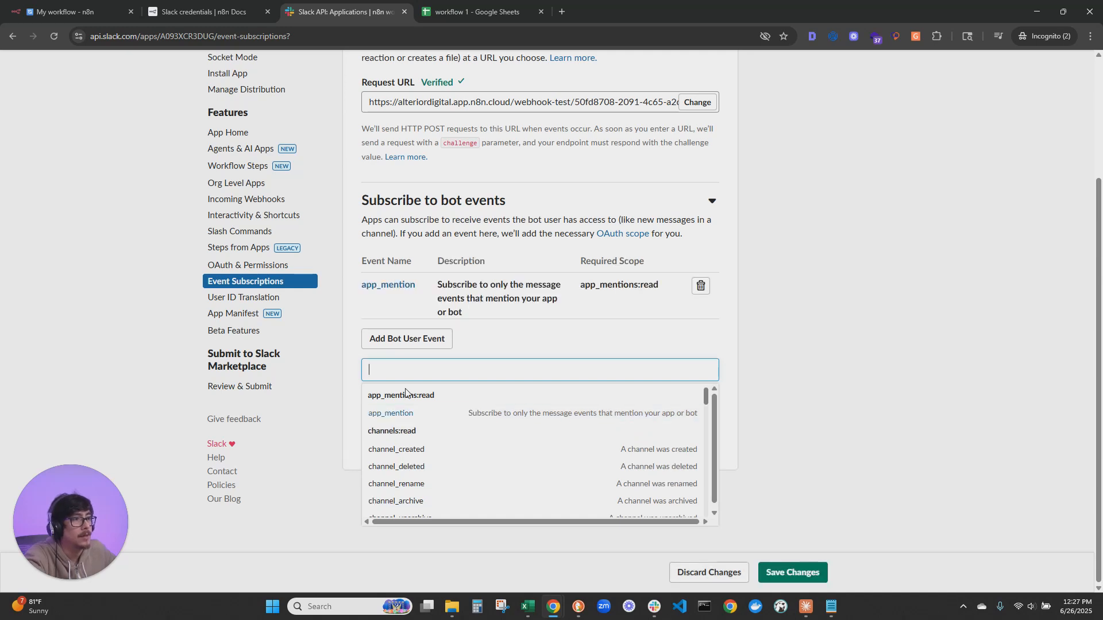
left_click(831, 305)
left_click(797, 569)
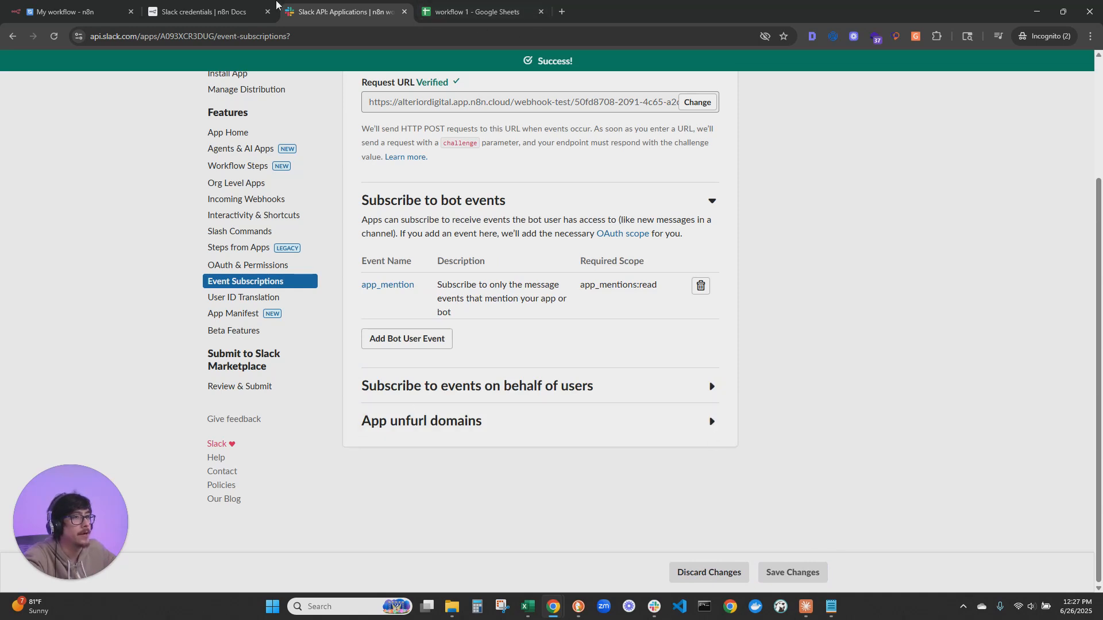
left_click(84, 6)
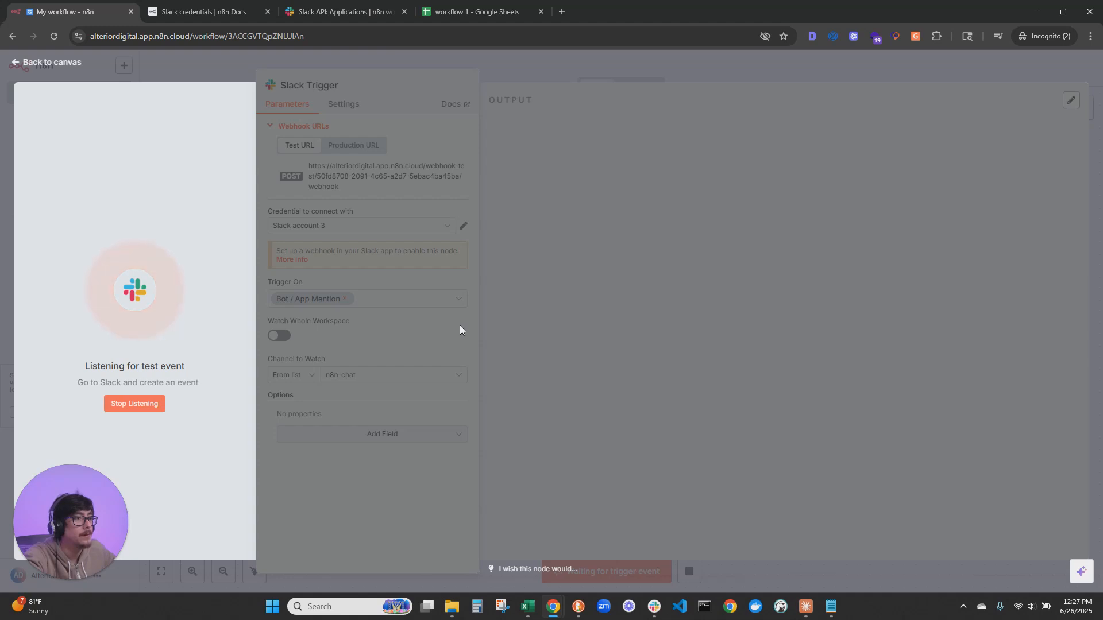
left_click_drag(1102, 241, 691, 96)
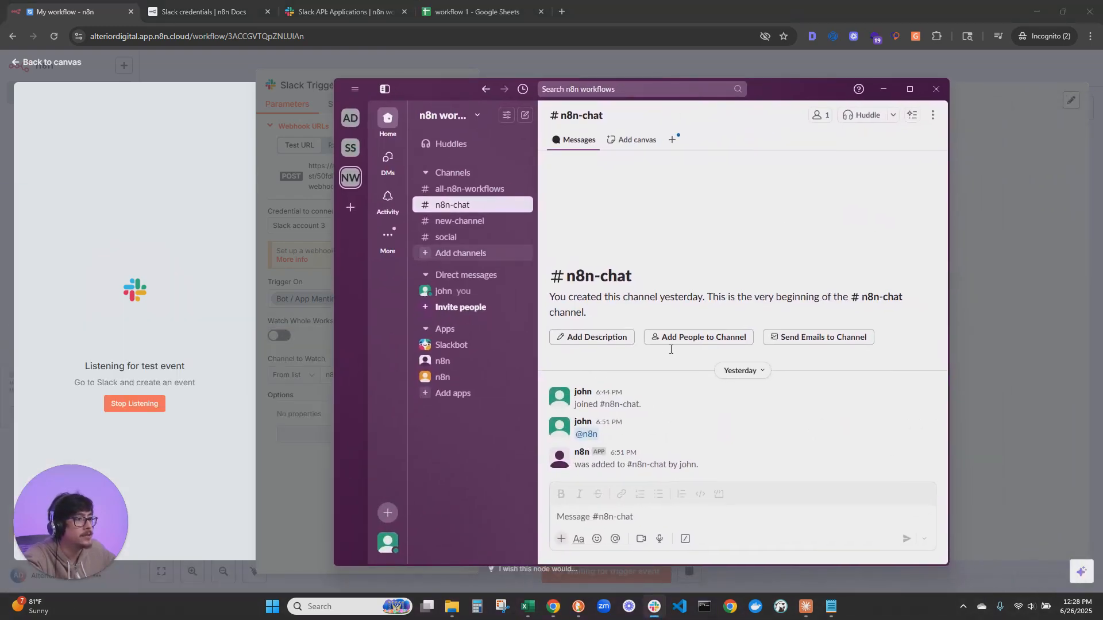
left_click(606, 520)
type("@n8n")
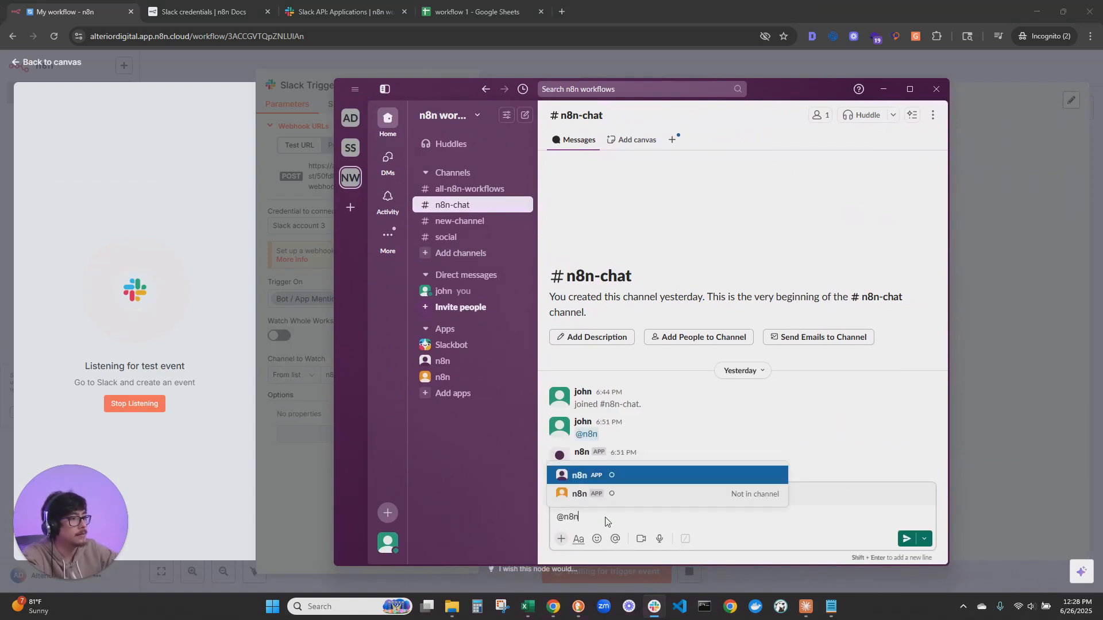
key("Return")
key("Return")
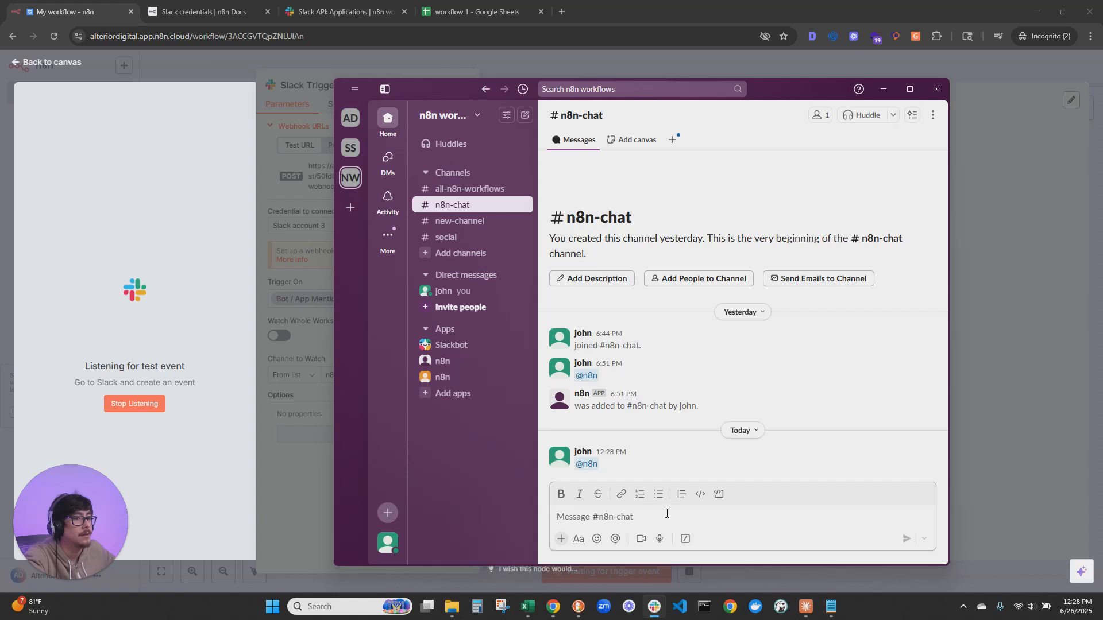
left_click_drag(798, 83, 906, 52)
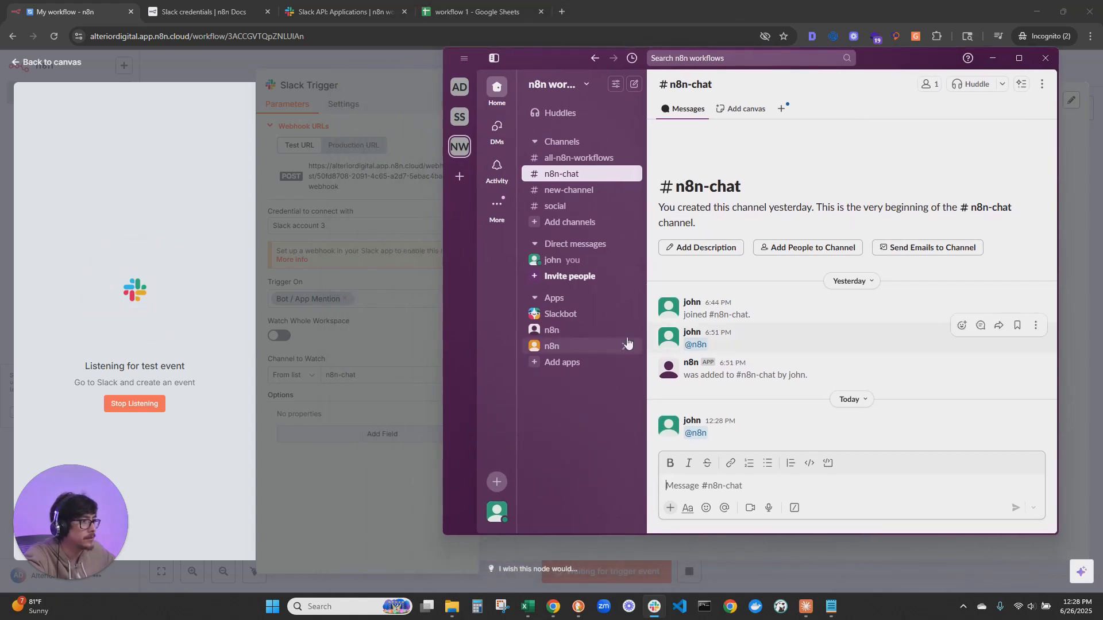
type("@n")
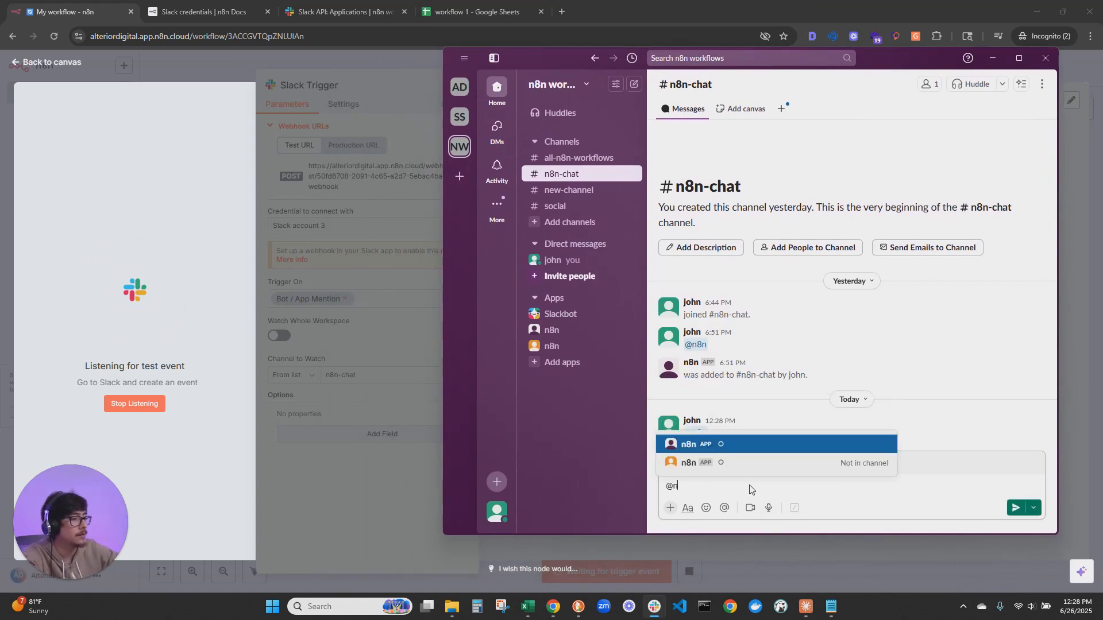
type("8n")
key("Down")
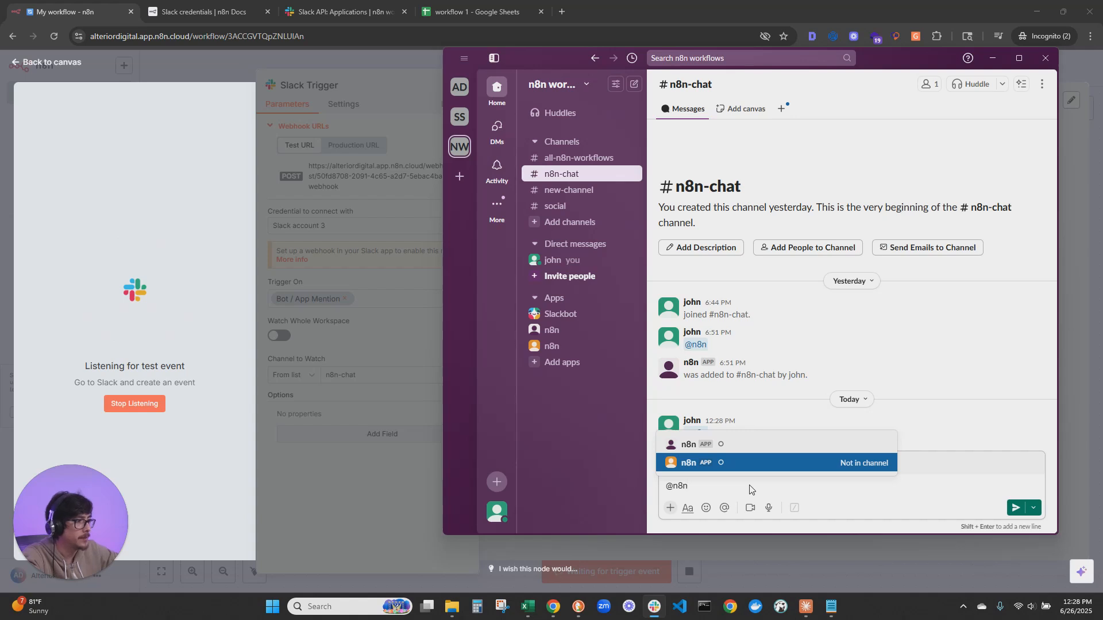
key("Return")
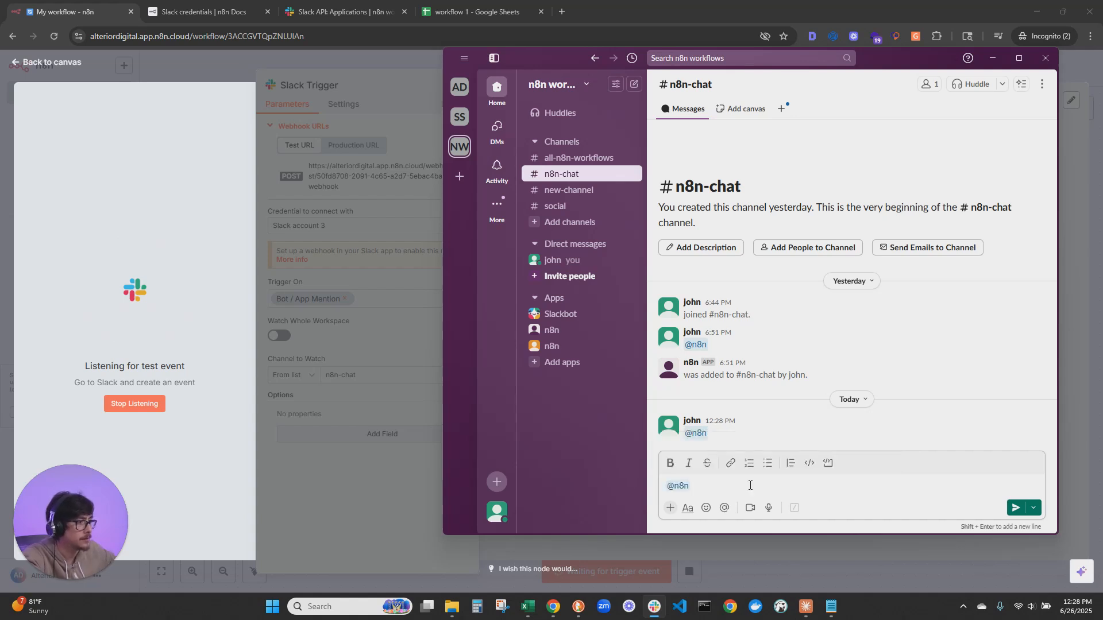
key("Return")
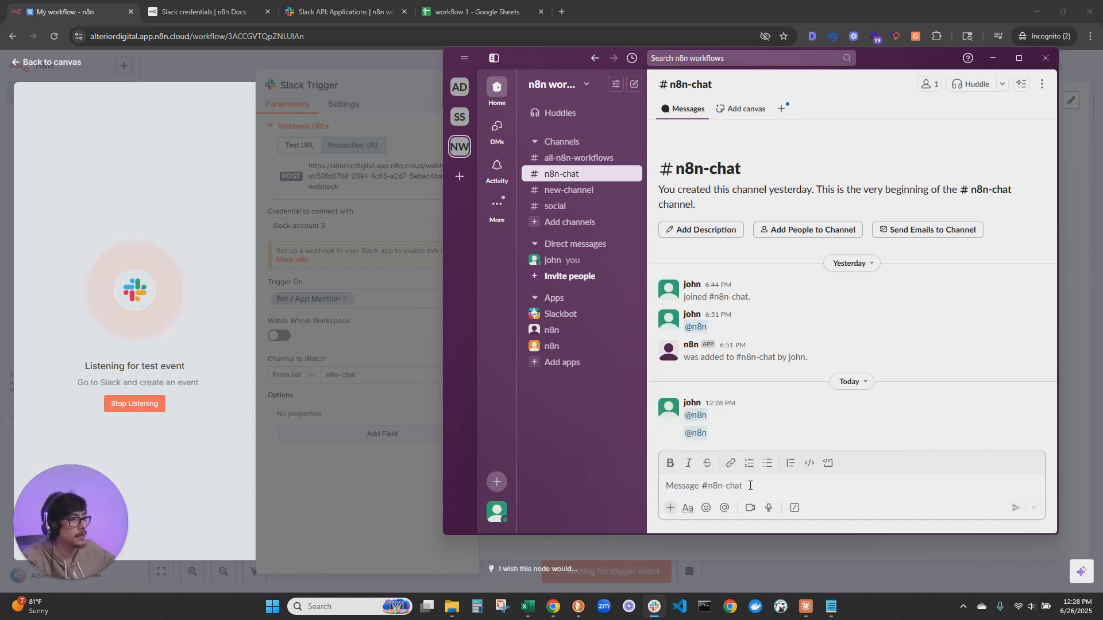
left_click(711, 428)
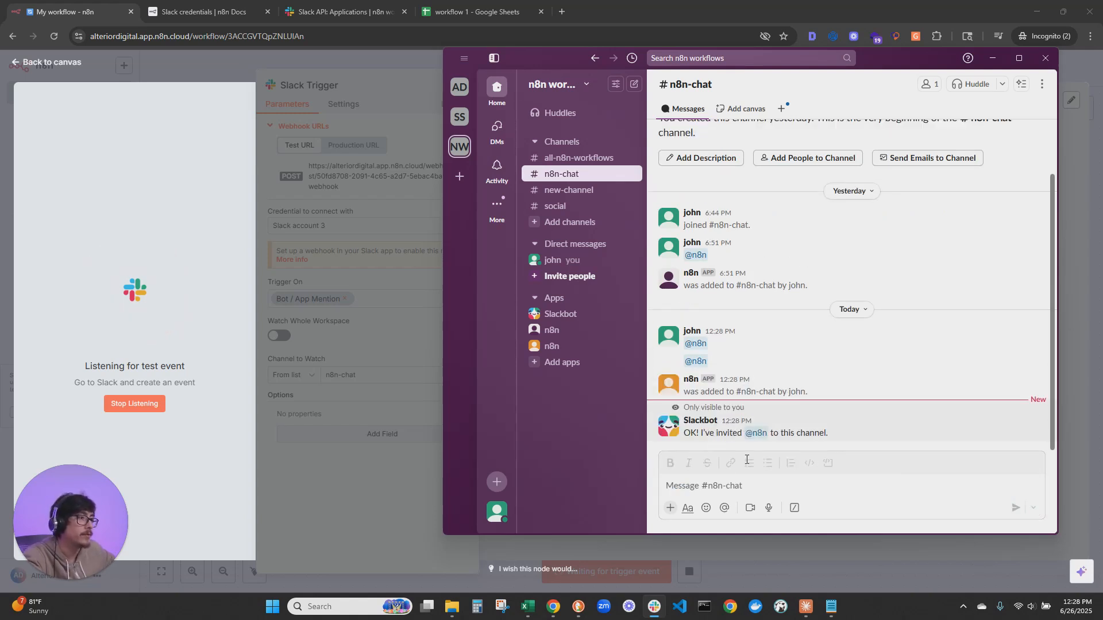
left_click(788, 478)
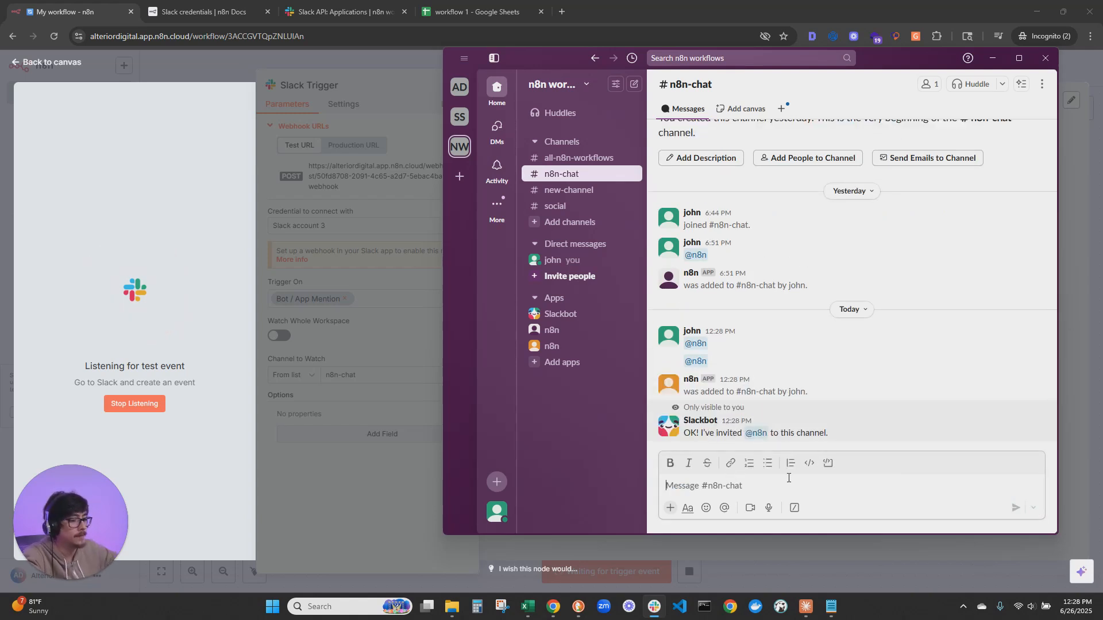
type("@n8n")
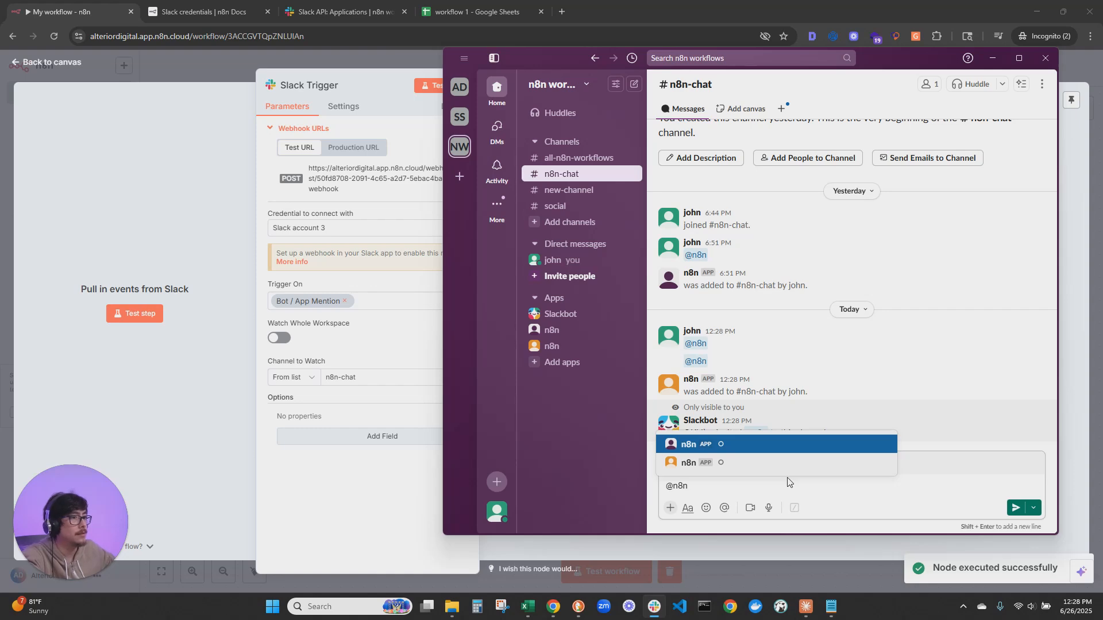
key("Down")
left_click_drag(899, 64, 402, 615)
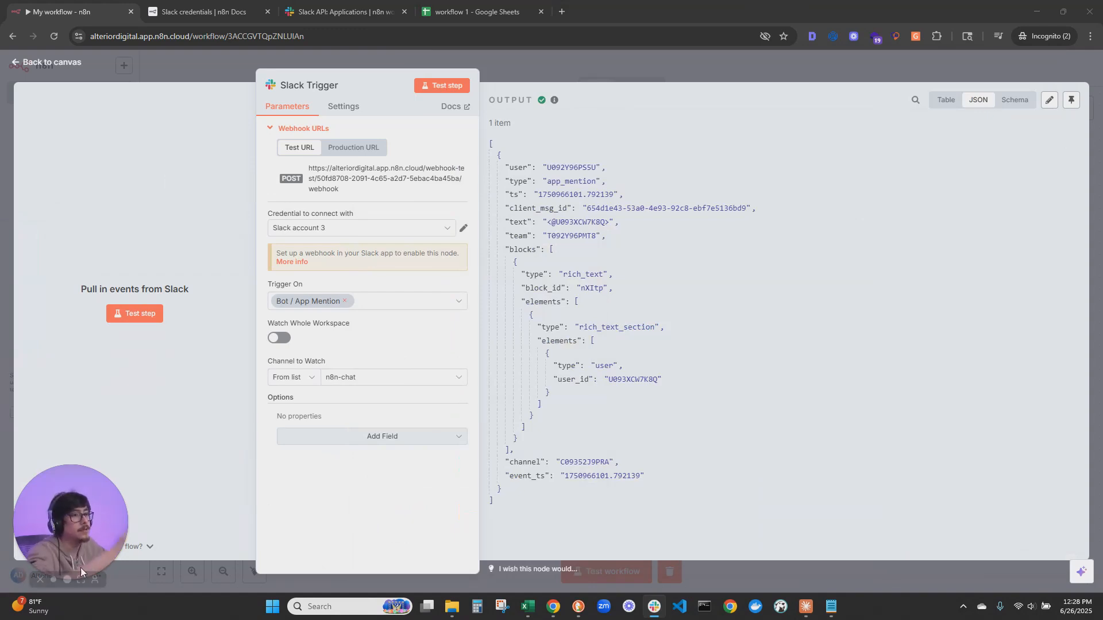
left_click(84, 60)
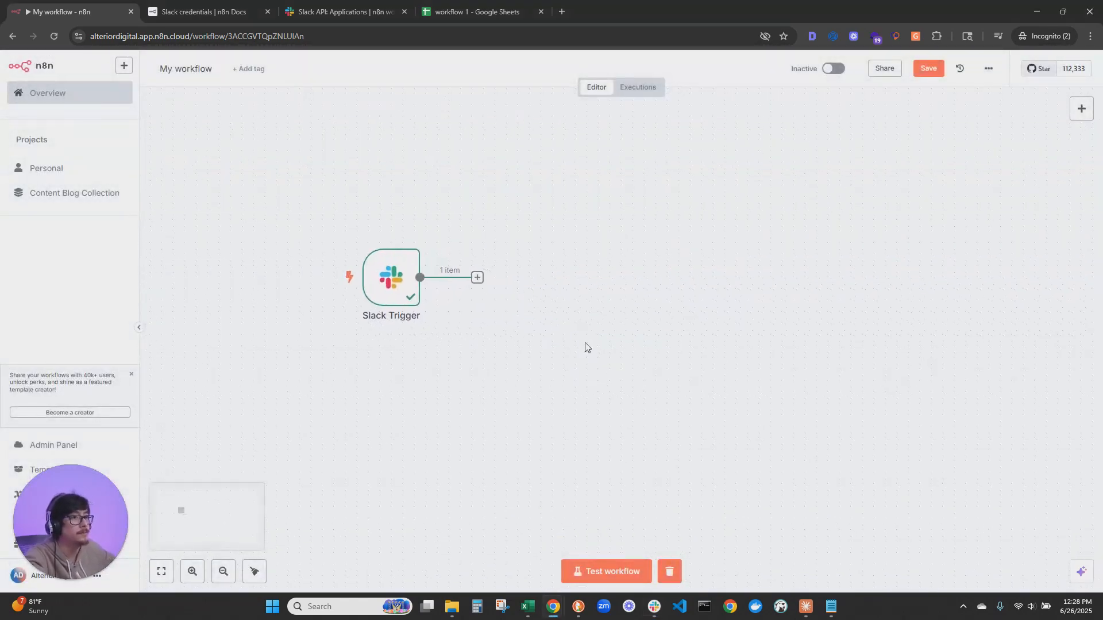
Add an AI Agent node after the Slack Trigger and set its prompt source to Define below
left_click(477, 278)
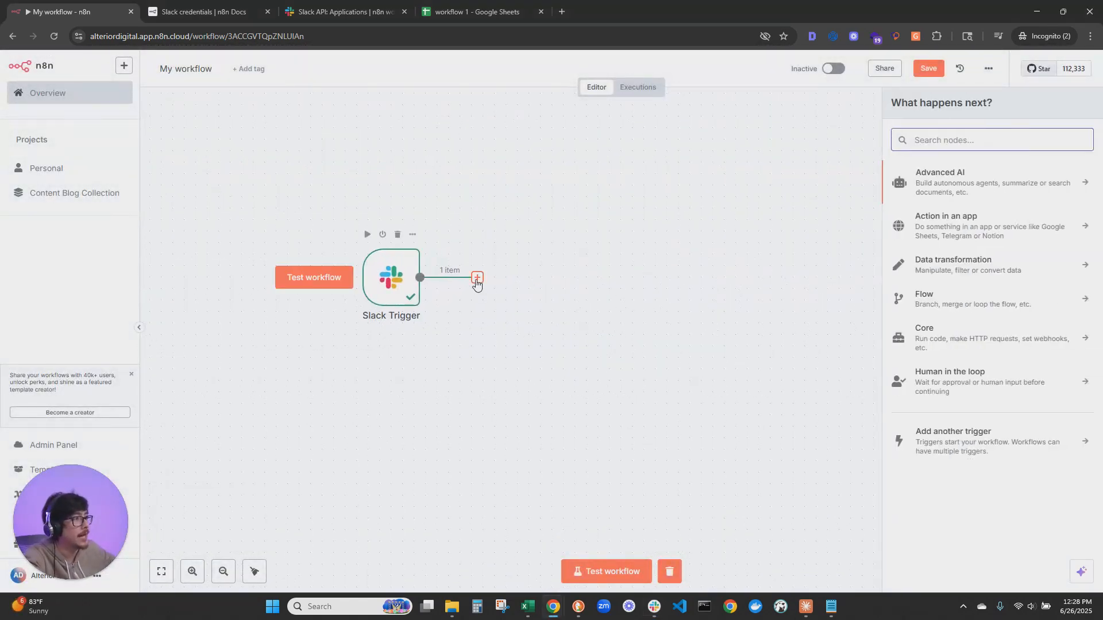
left_click(988, 167)
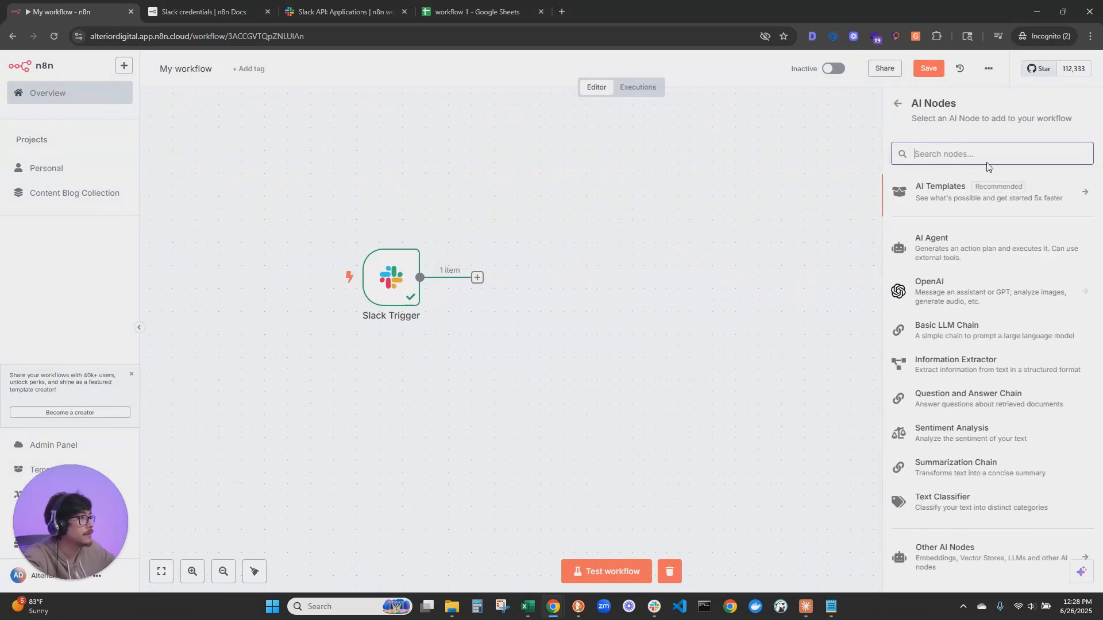
left_click(940, 251)
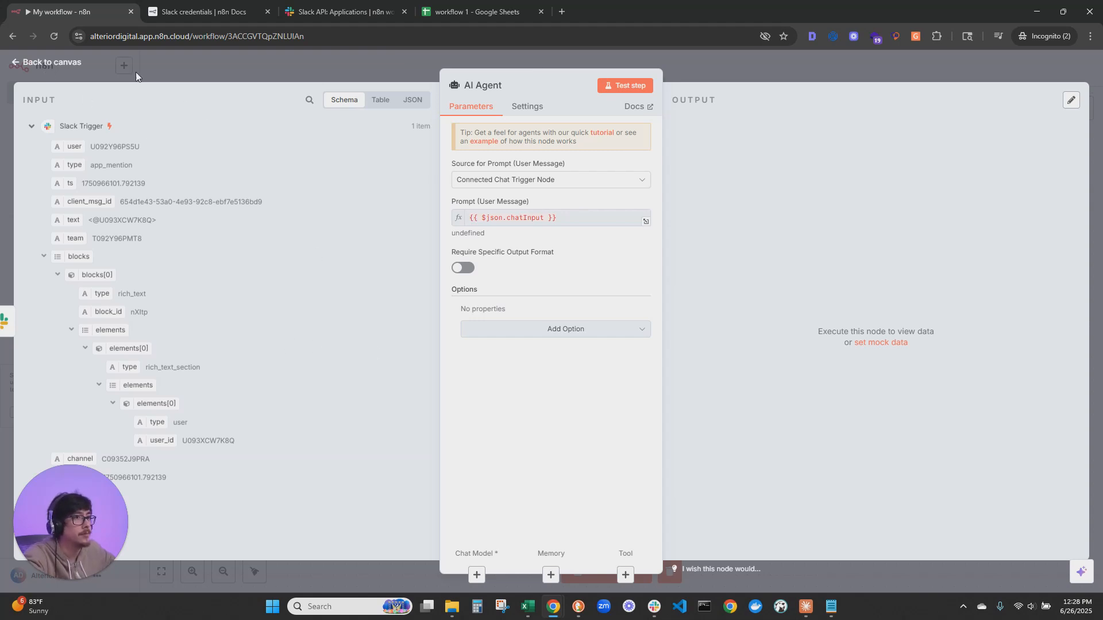
left_click(505, 180)
left_click(504, 263)
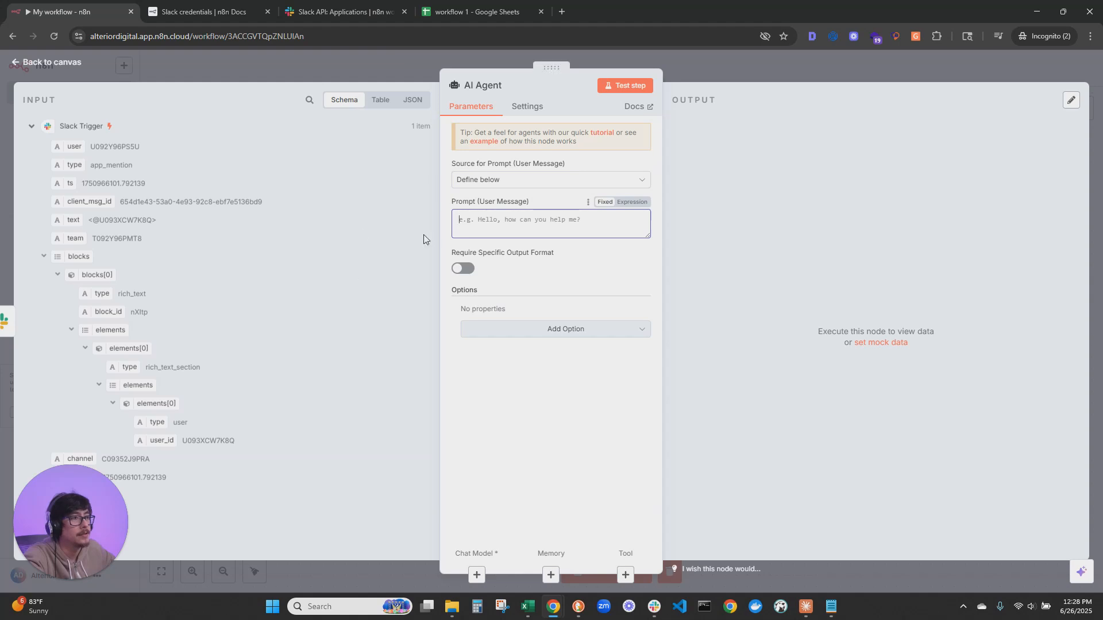
left_click_drag(98, 529, 1021, 111)
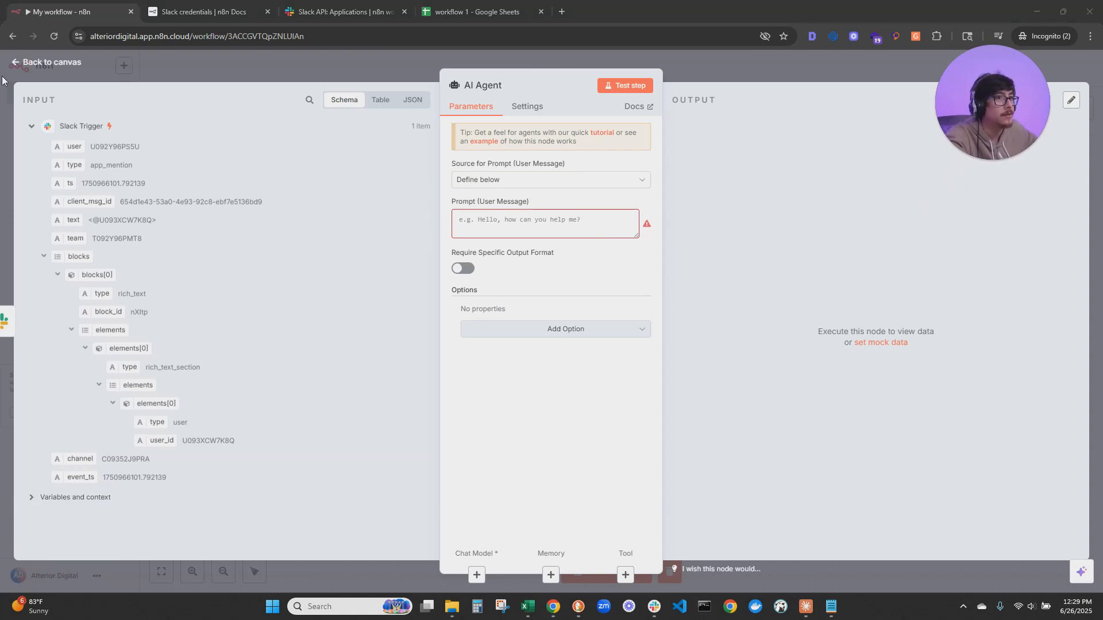
left_click(44, 63)
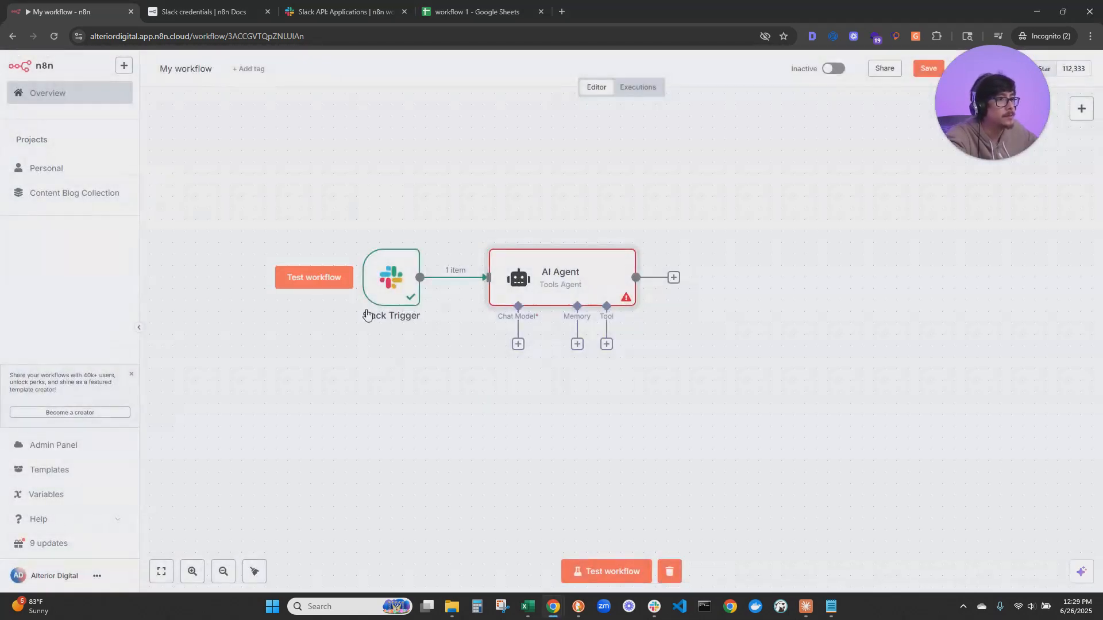
Deactivate the AI Agent node and start a workflow test that waits for a Slack event
left_click(326, 284)
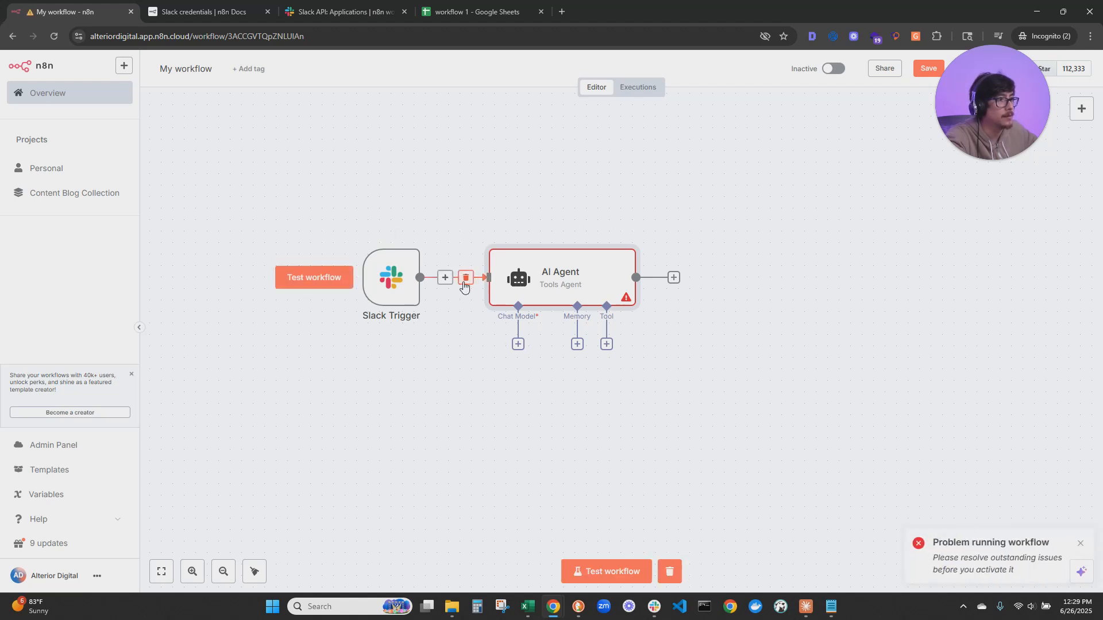
left_click(599, 235)
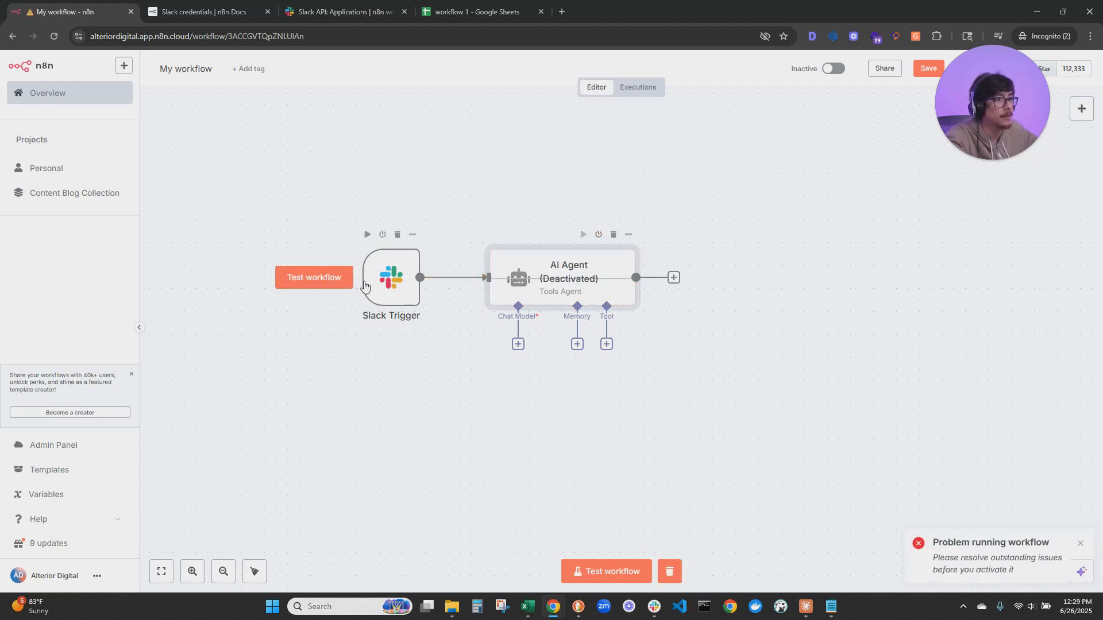
left_click(343, 278)
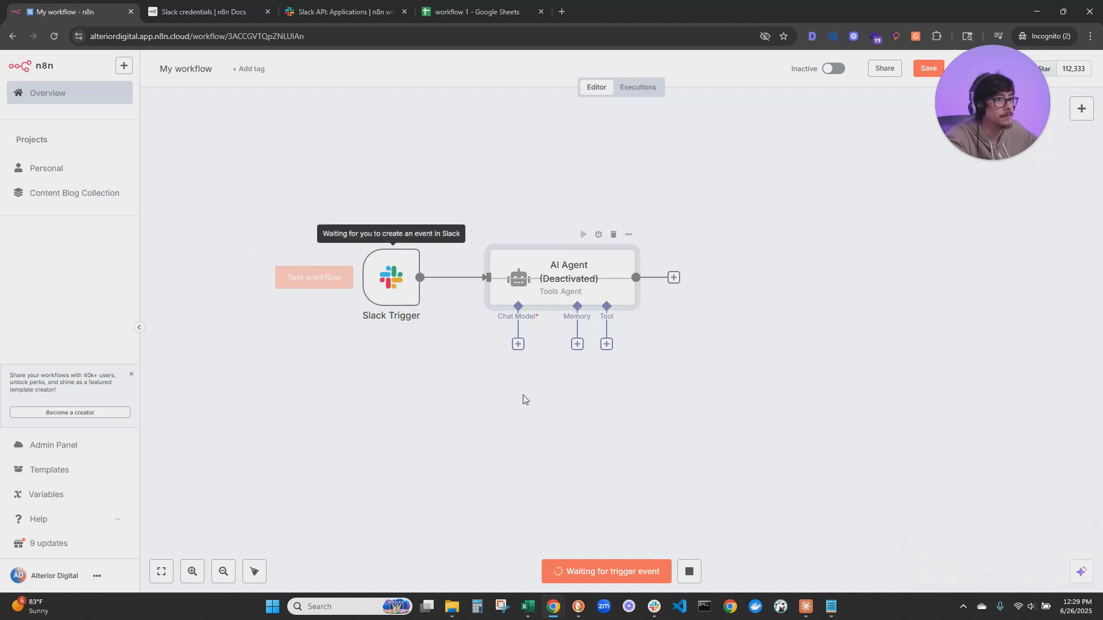
Open the listening Slack Trigger and send the invited n8n app a mention reading "hello world" from Slack
key("alt+Tab")
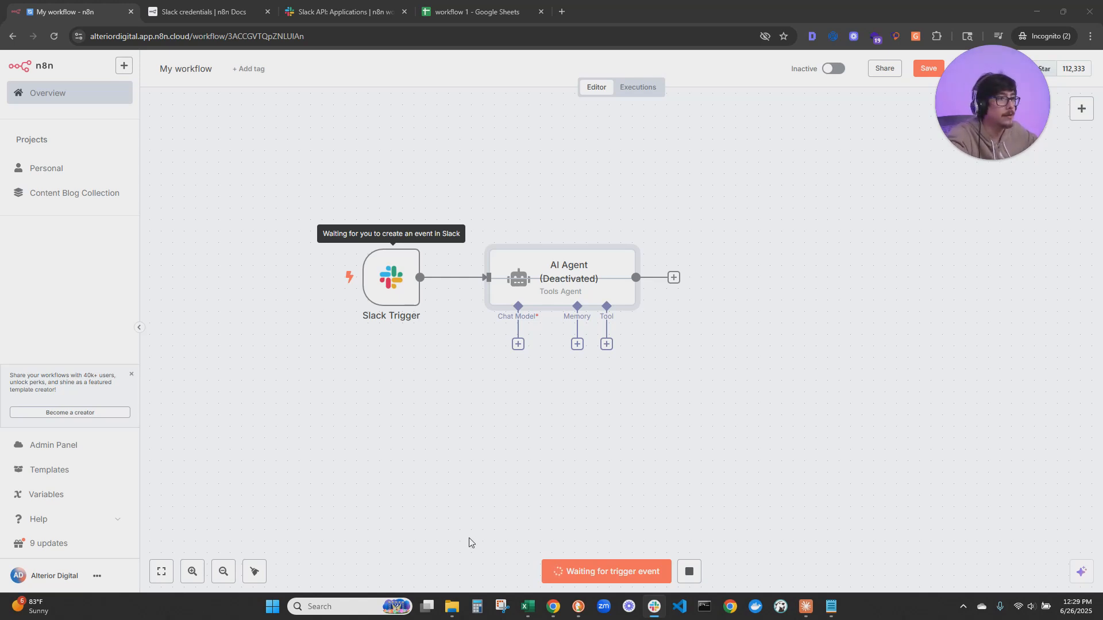
double_click(386, 281)
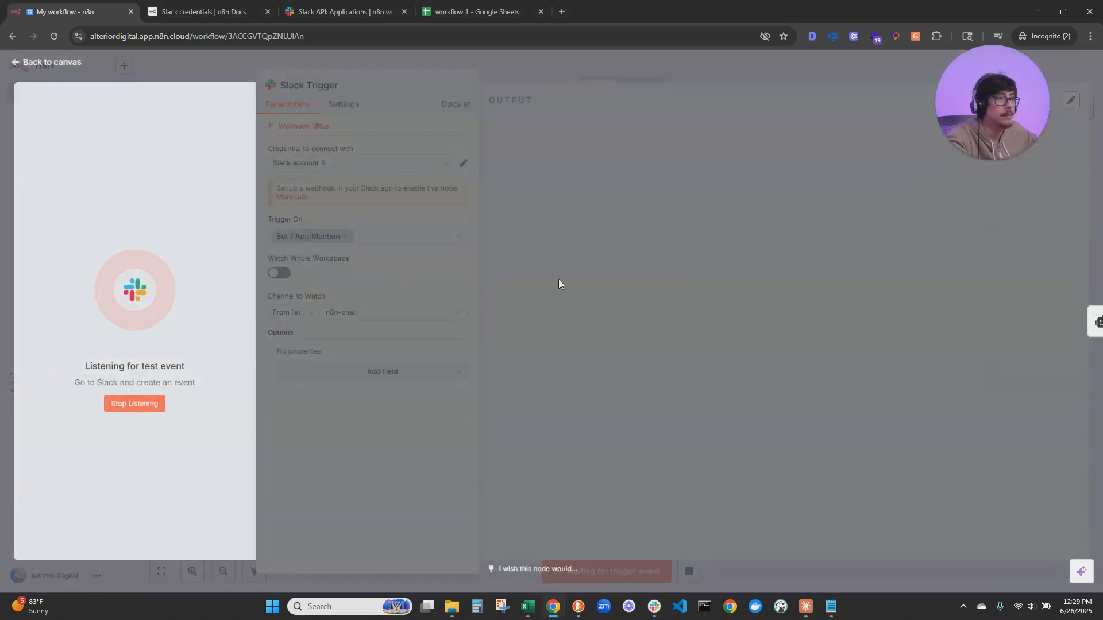
key("alt+Tab")
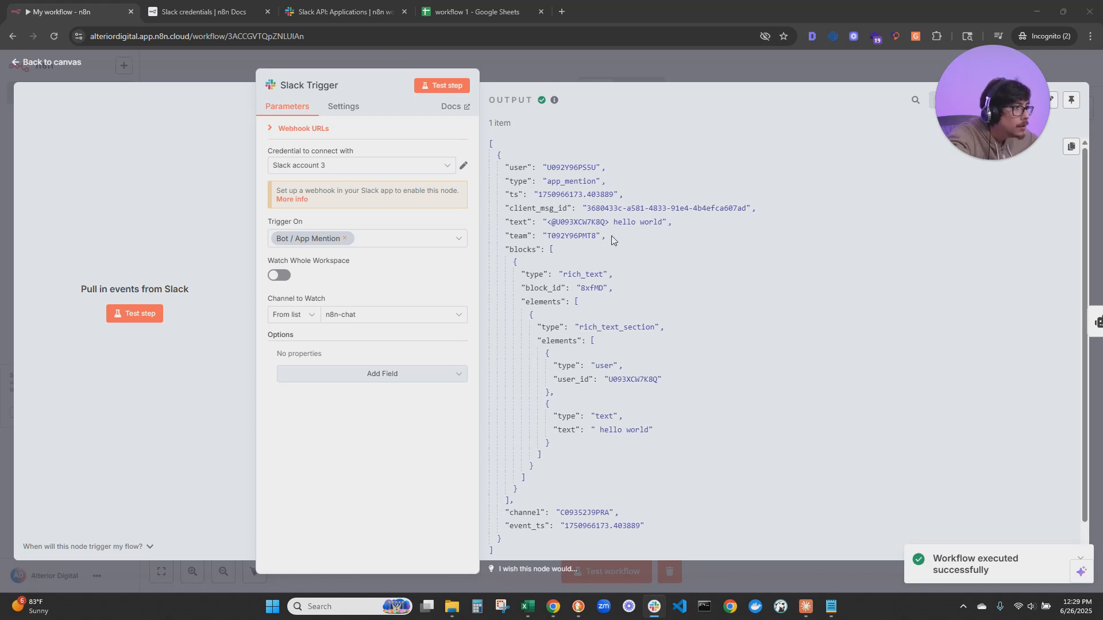
Examine the message text fields in the Slack Trigger's output and return to the canvas
left_click_drag(570, 223, 653, 224)
scroll(678, 240, "down", 2)
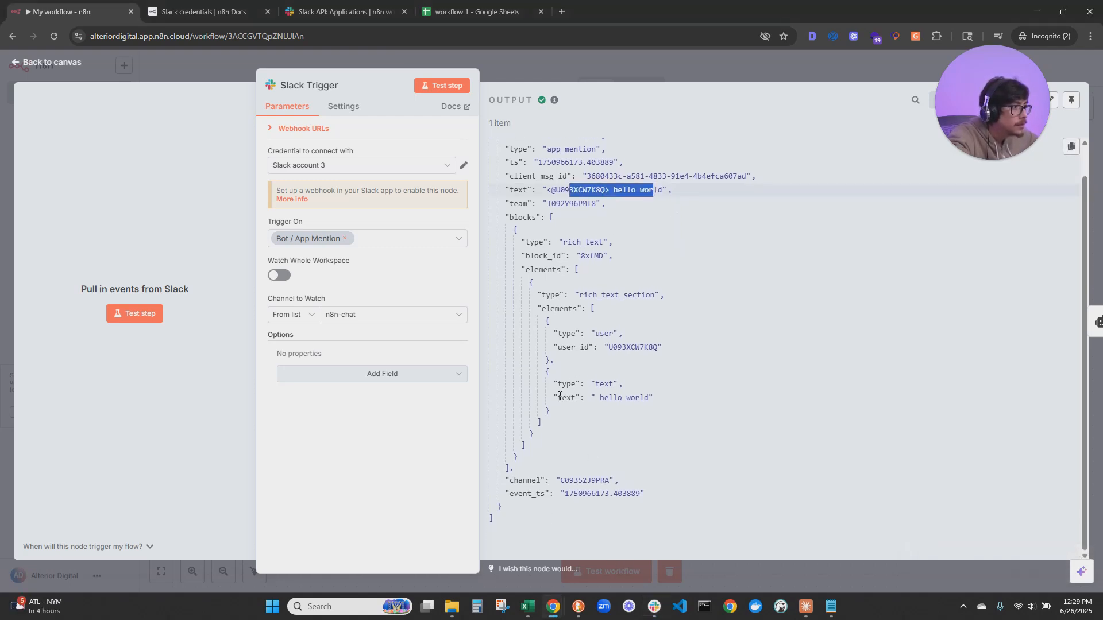
left_click_drag(560, 396, 653, 398)
left_click(74, 62)
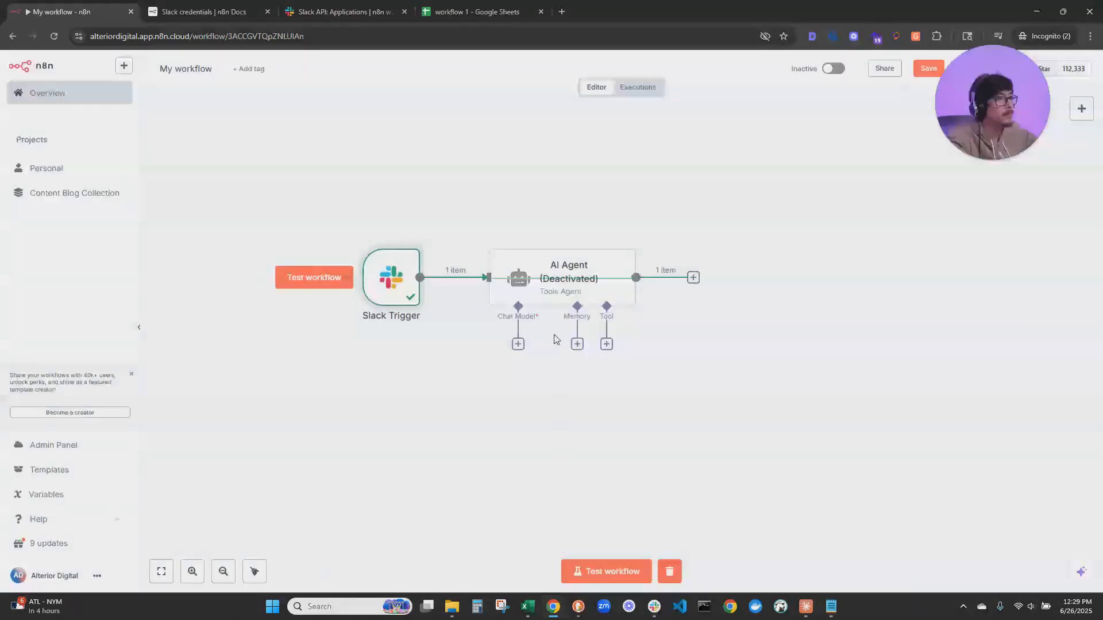
Reactivate the AI Agent node and map the text field of the Slack message's elements[1] into its user prompt
left_click(599, 235)
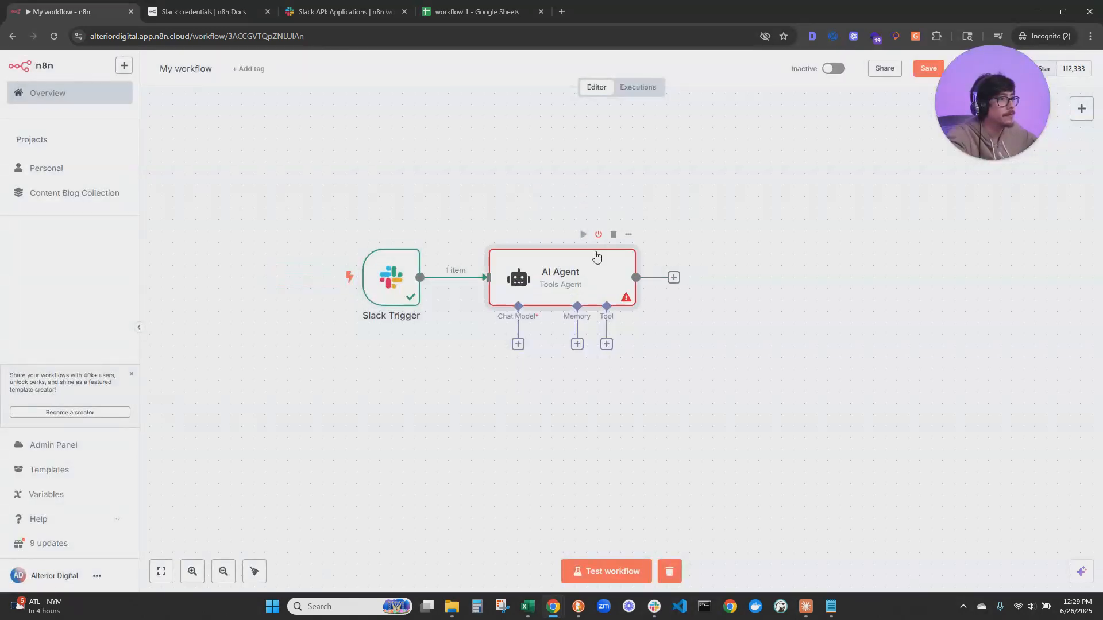
double_click(562, 280)
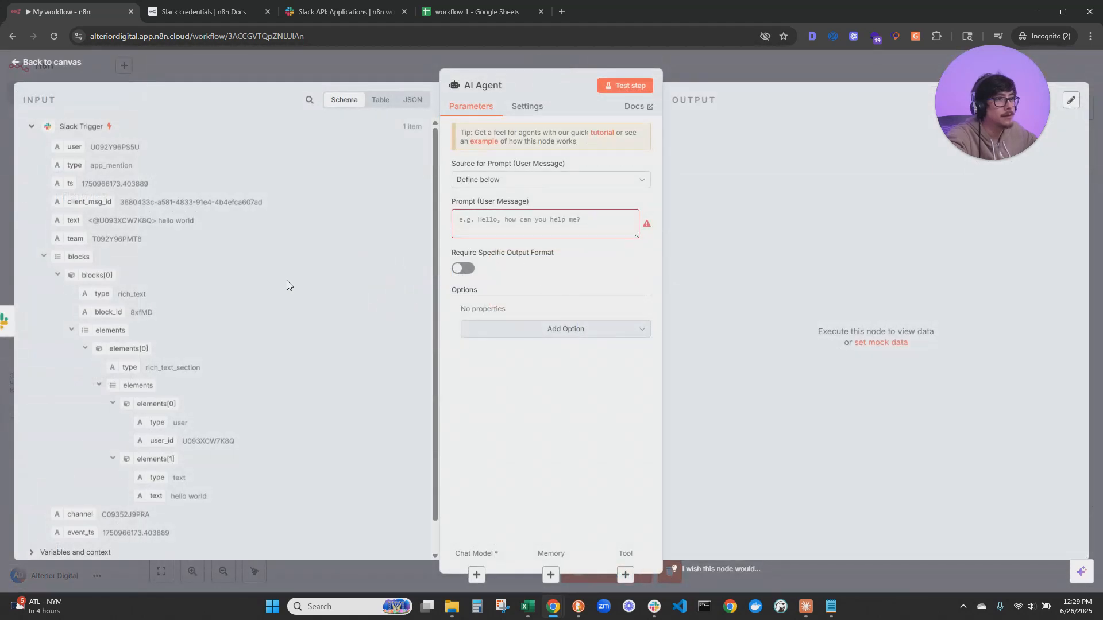
scroll(154, 475, "down", 1)
left_click_drag(155, 463, 547, 230)
left_click(653, 326)
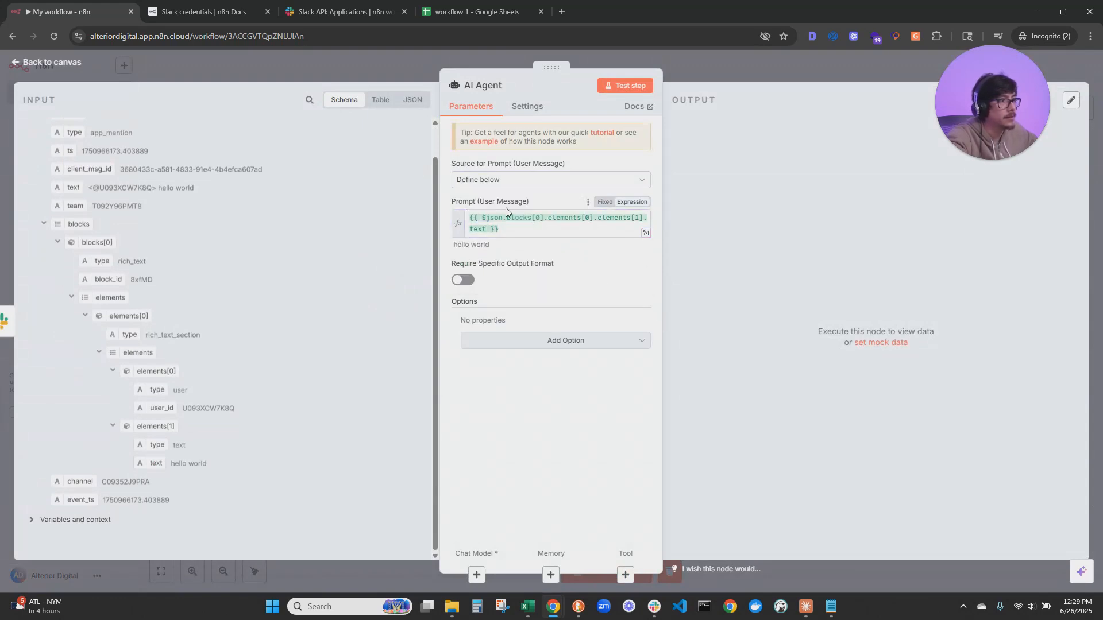
left_click(540, 227)
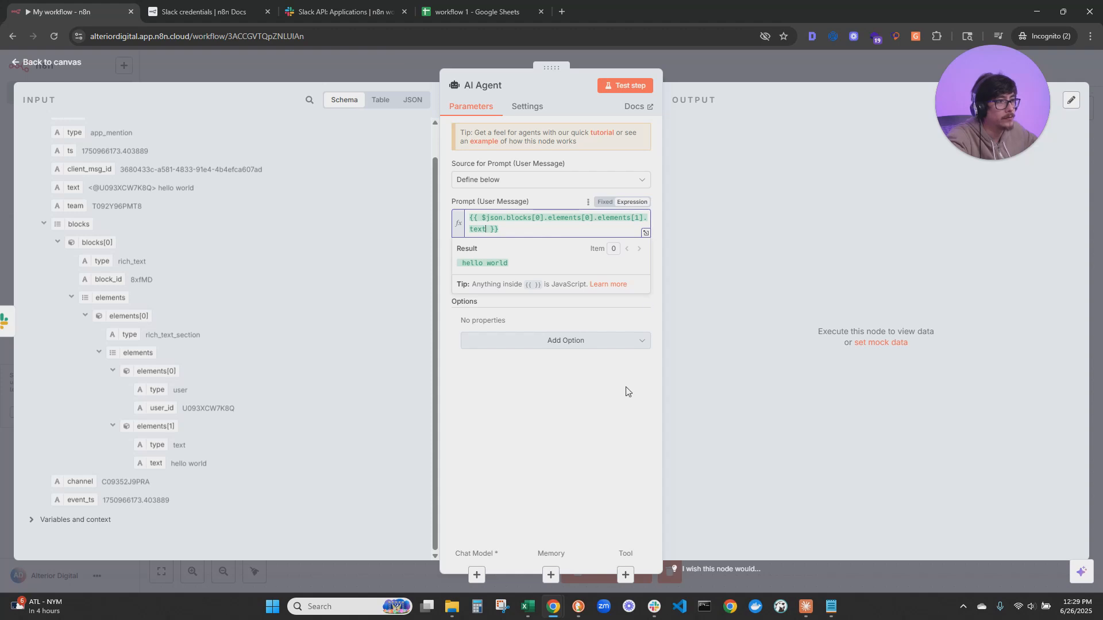
left_click(655, 318)
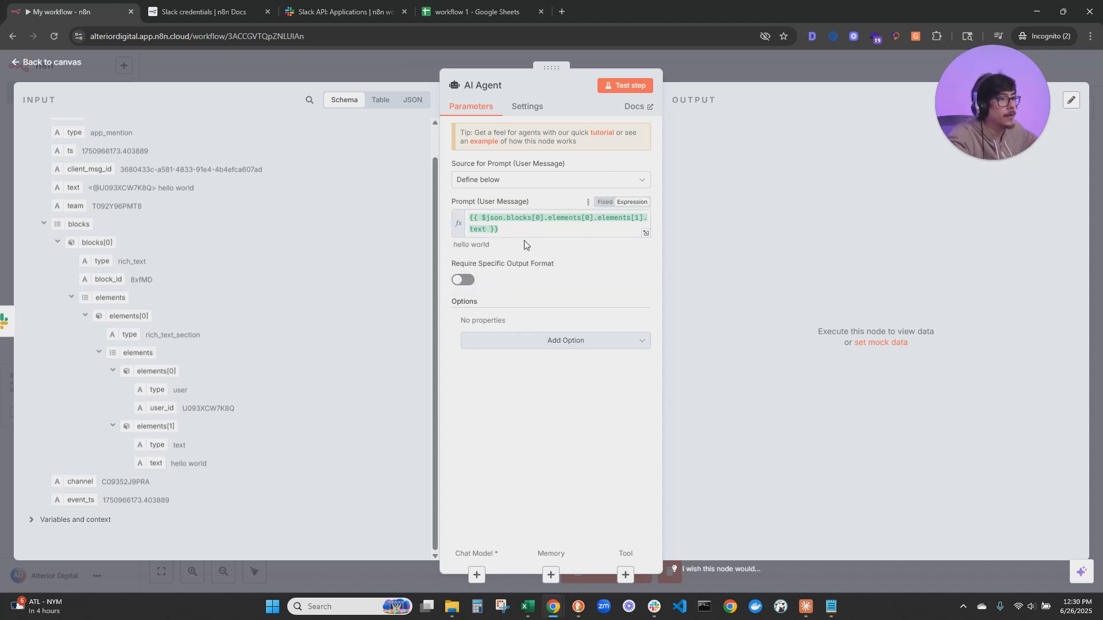
left_click(52, 64)
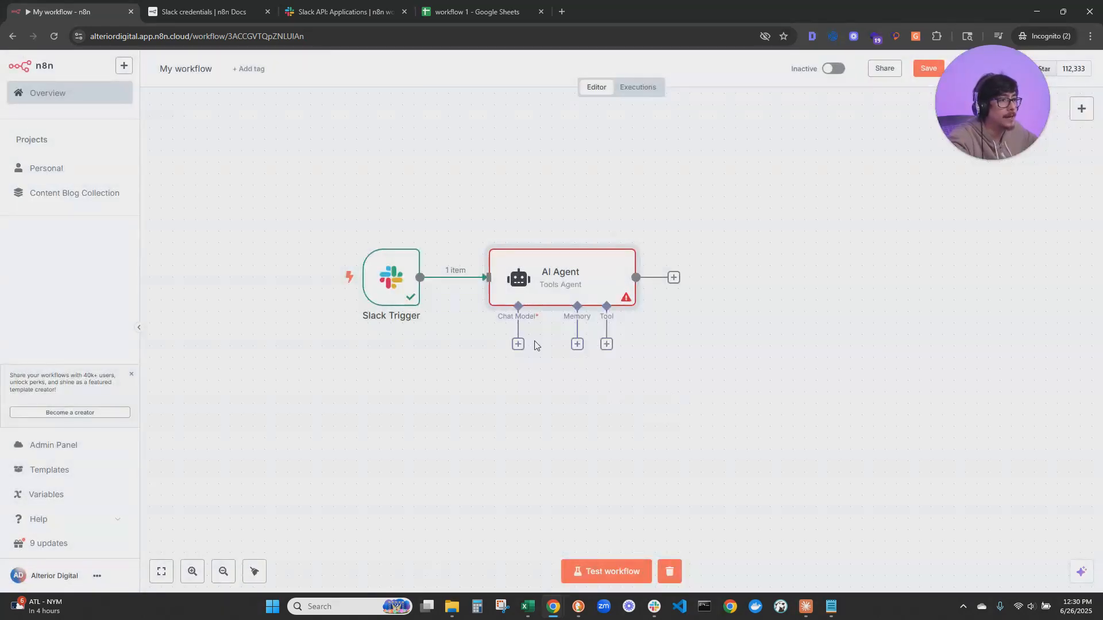
Attach an OpenAI Chat Model to the AI Agent as its language model
left_click(518, 345)
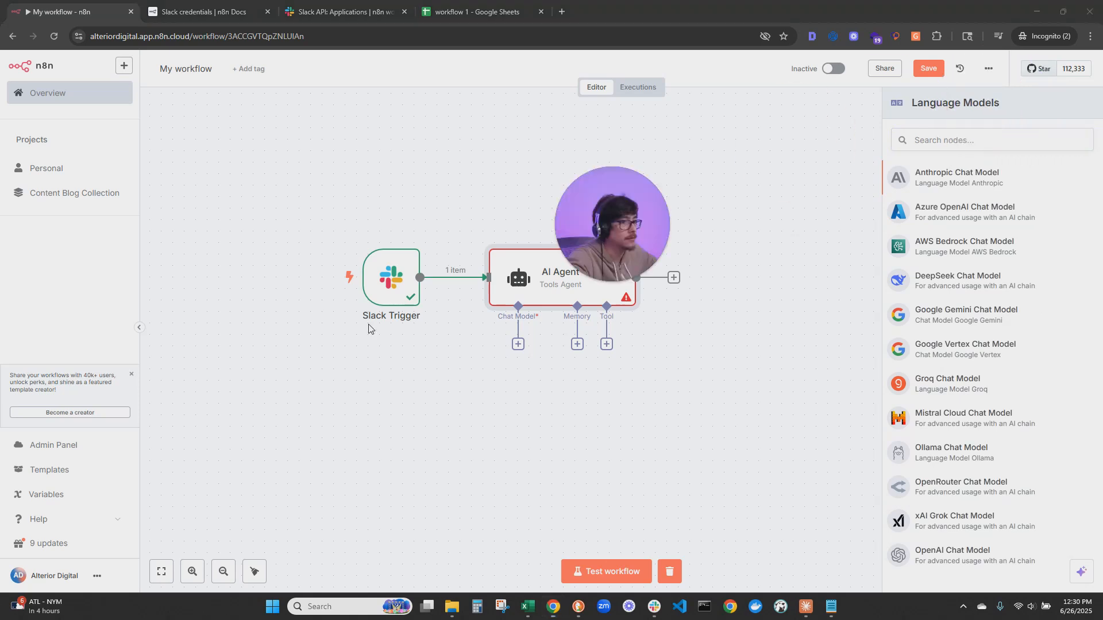
left_click(938, 557)
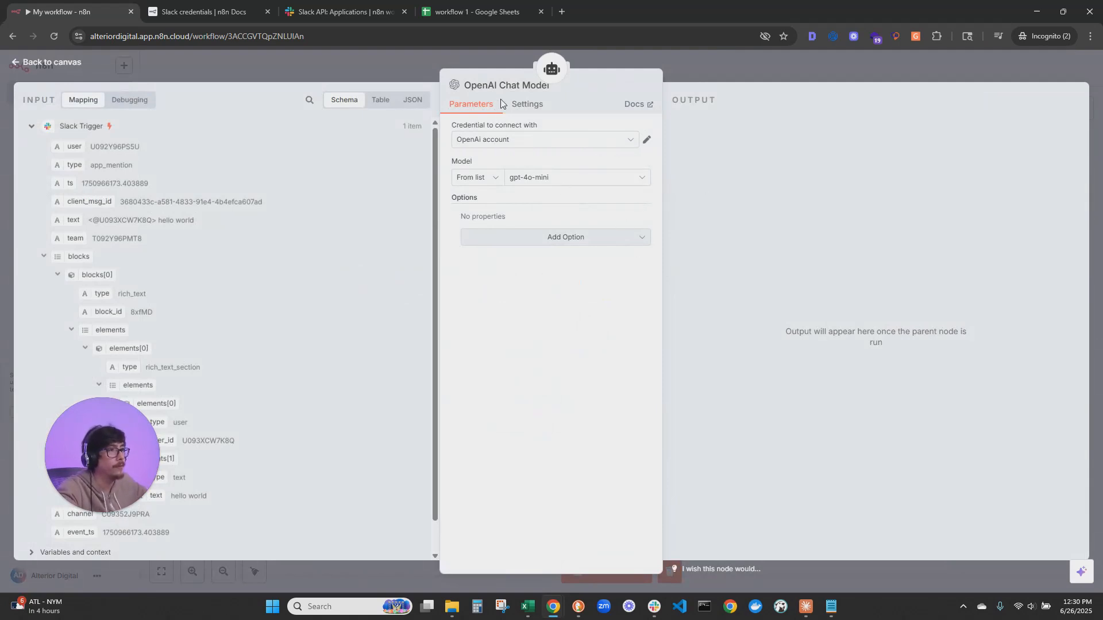
Set the OpenAI Chat Model to gpt-4o-mini-2024-07-18 and reposition its node on the canvas beneath the AI Agent
left_click(630, 179)
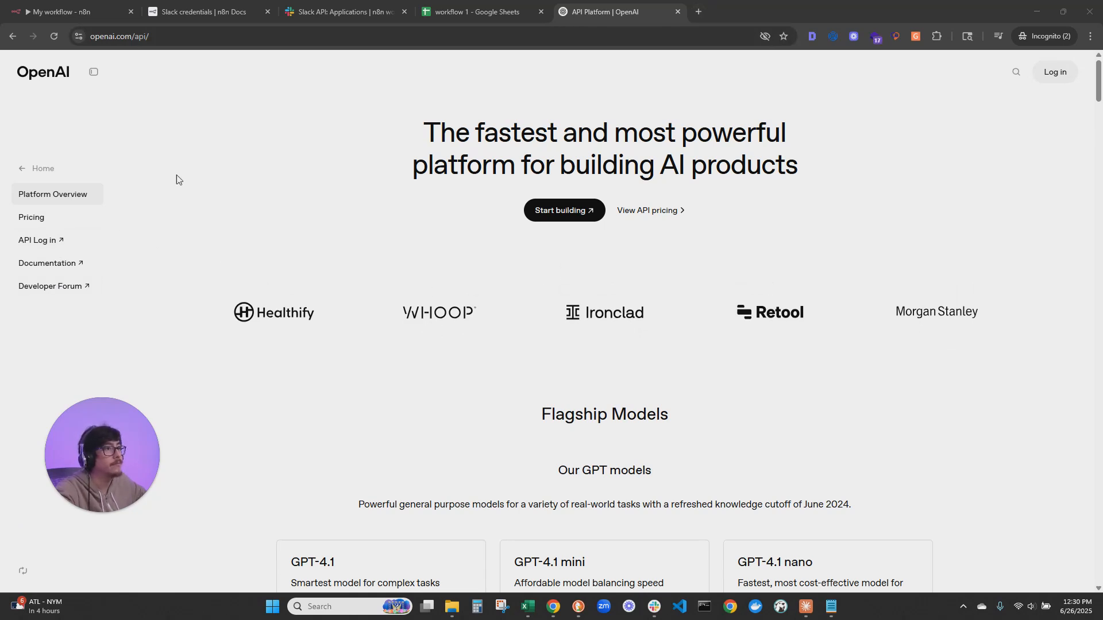
left_click(678, 12)
left_click(81, 11)
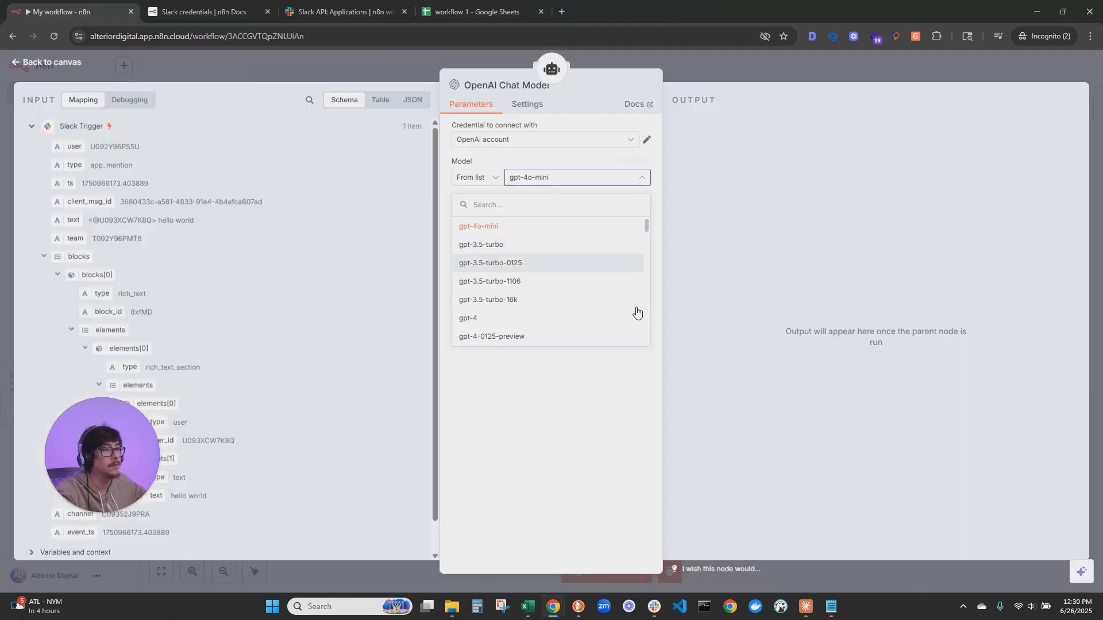
scroll(546, 311, "down", 3)
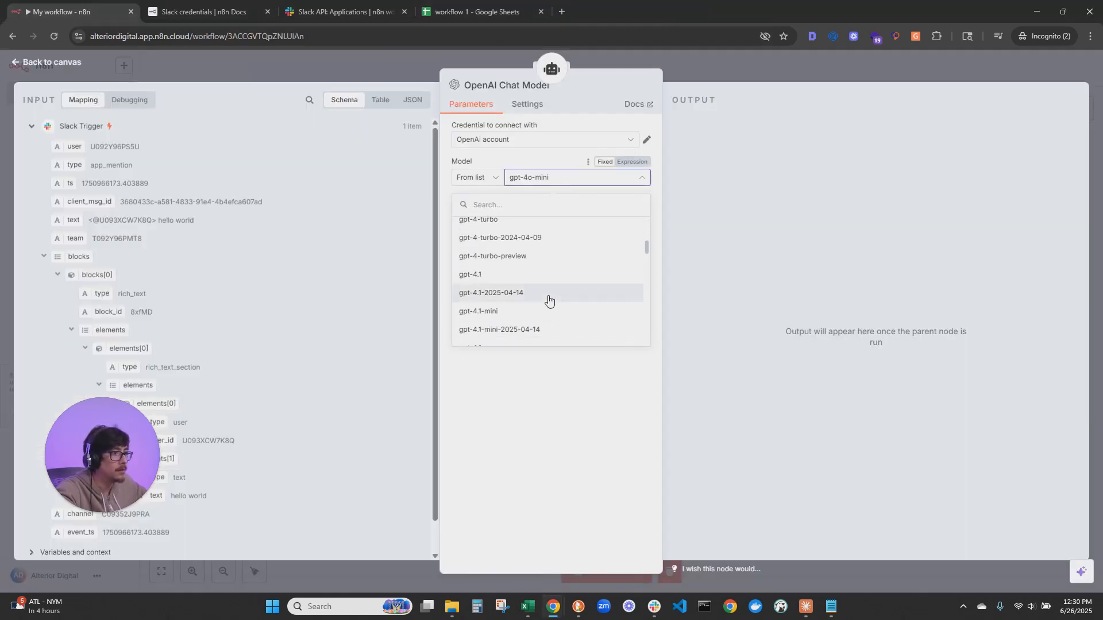
scroll(549, 299, "down", 5)
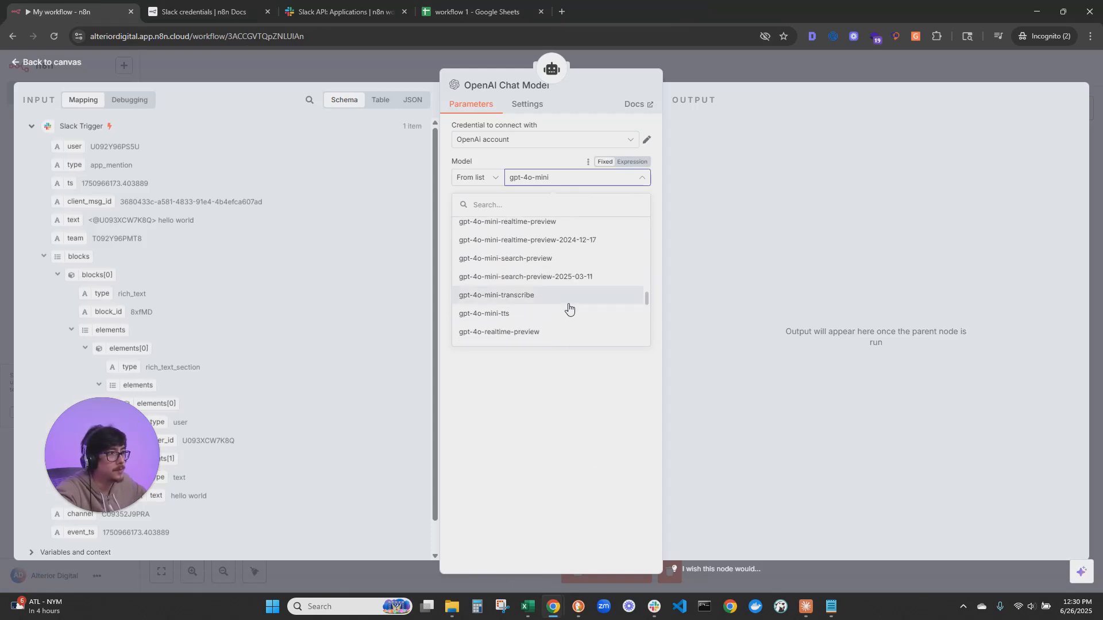
scroll(575, 313, "up", 4)
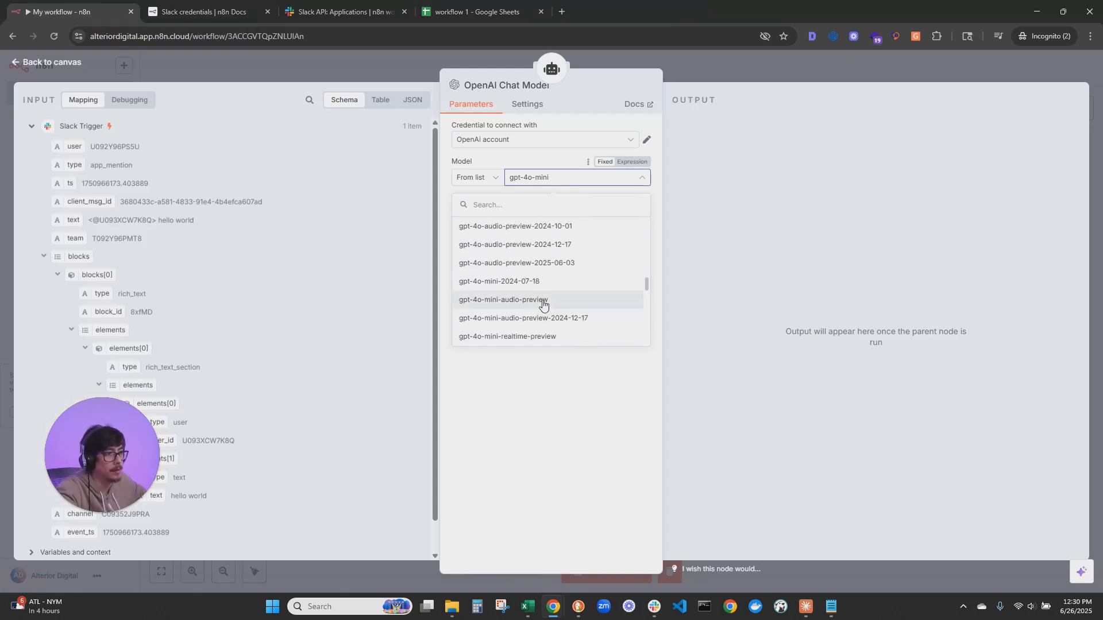
left_click(520, 286)
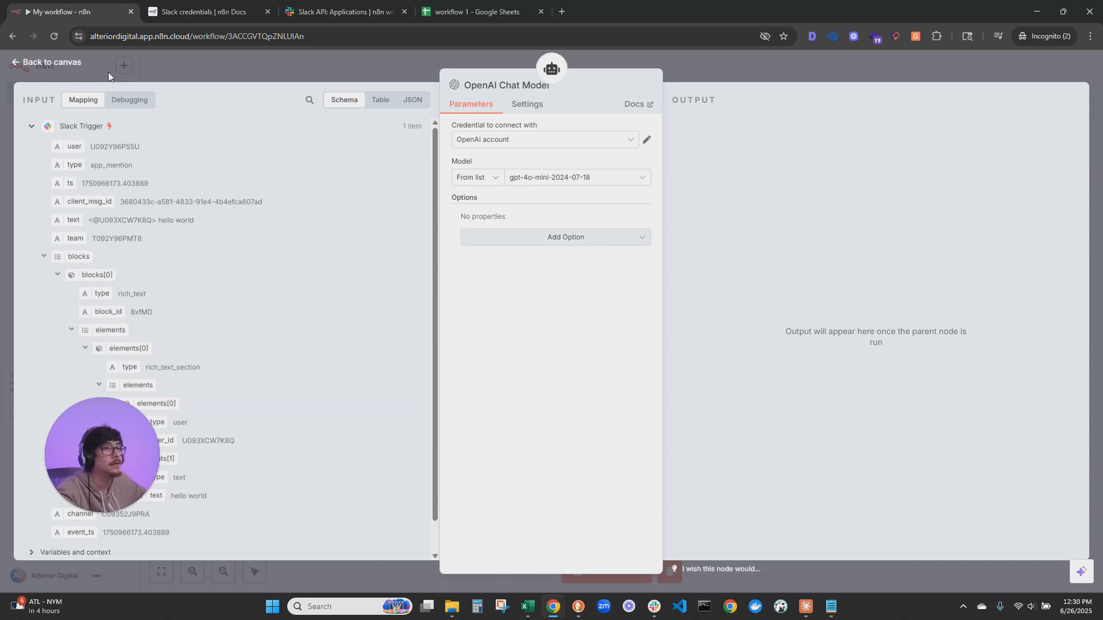
left_click(63, 65)
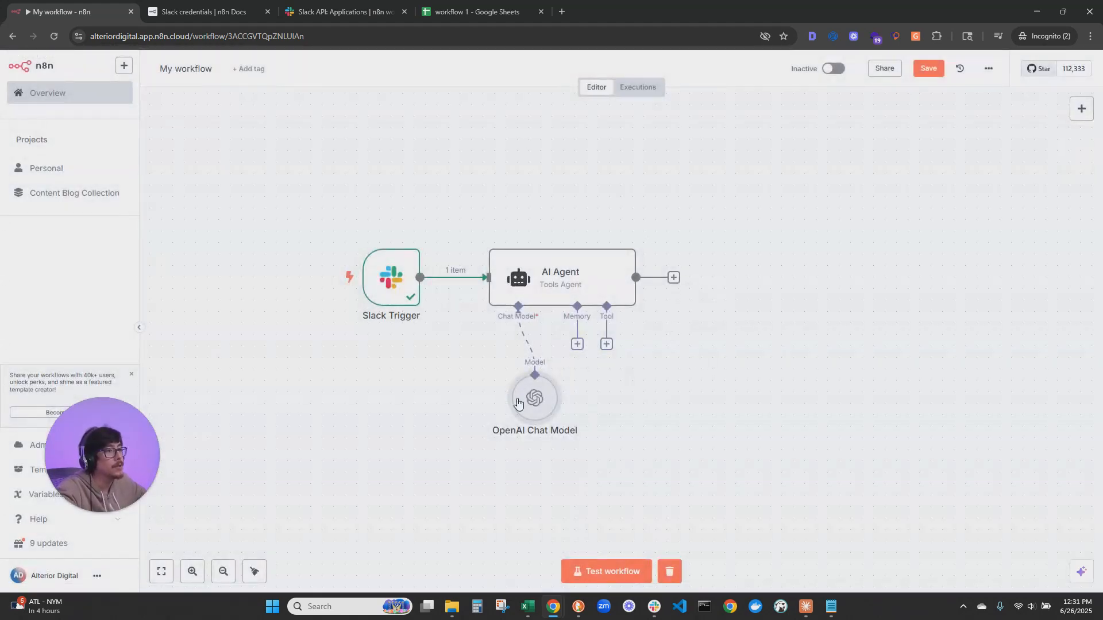
left_click_drag(510, 401, 456, 392)
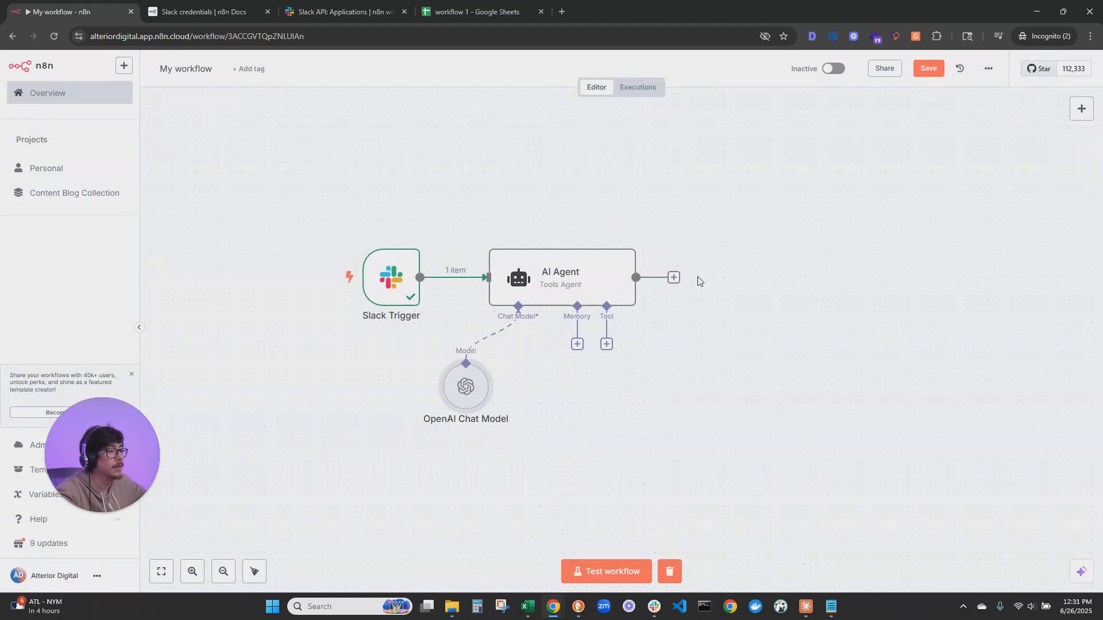
Test the workflow with a Slack mention reading "hello how are you" and check the AI Agent's output
left_click(673, 278)
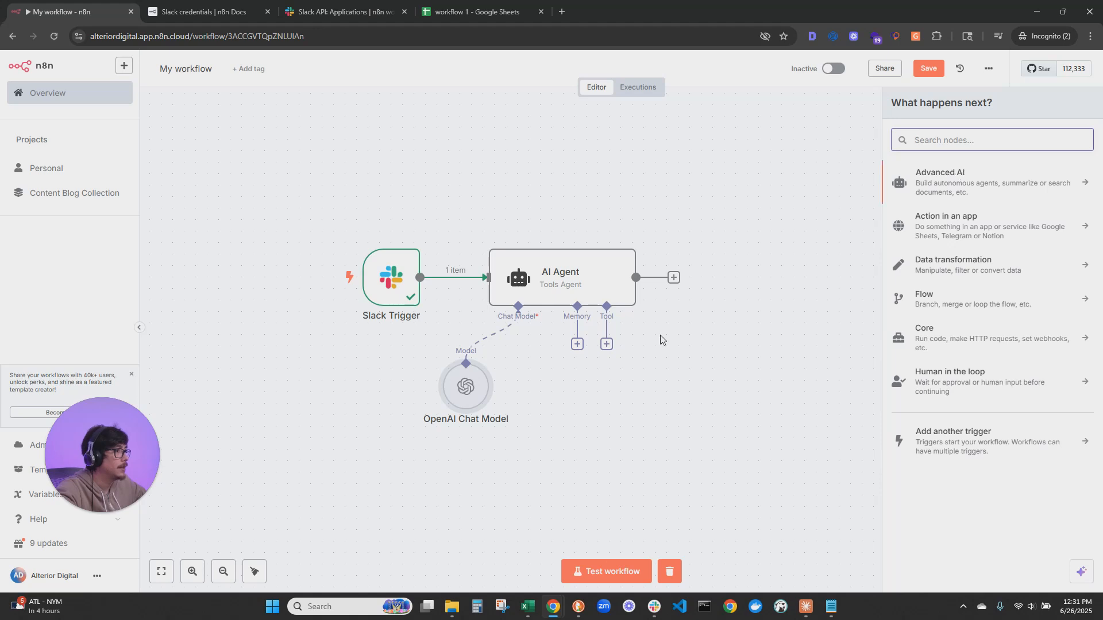
left_click(619, 576)
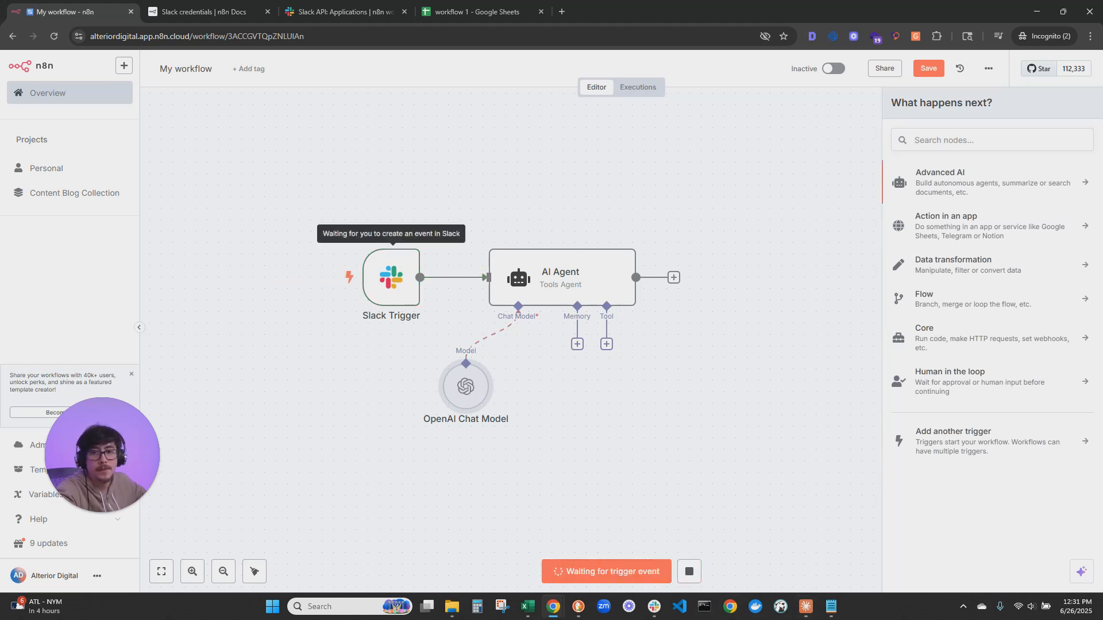
key("alt+Tab")
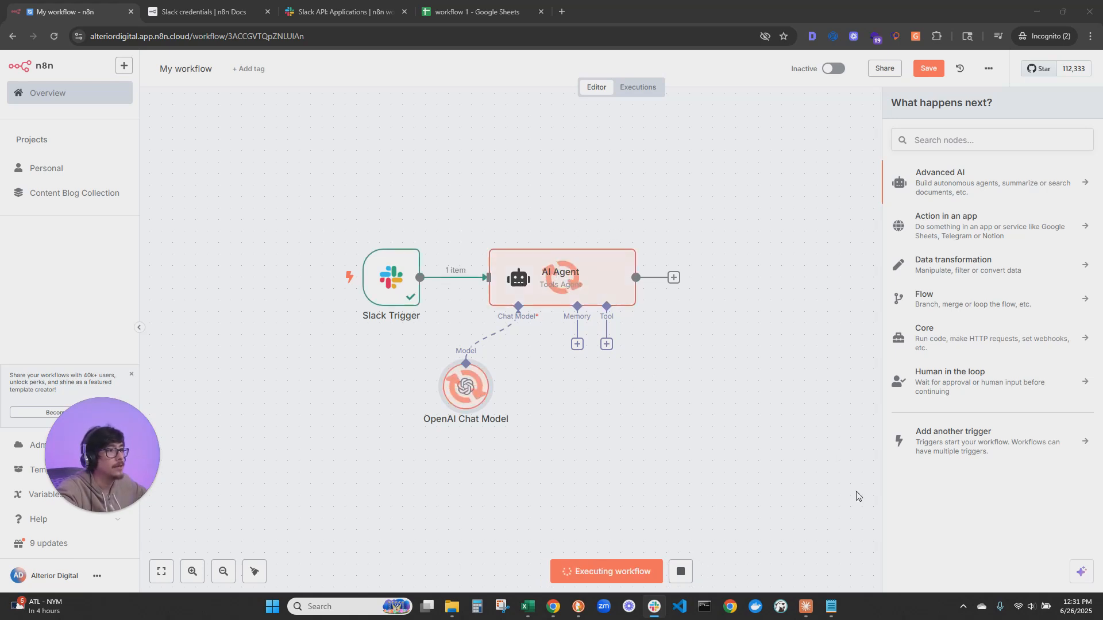
double_click(534, 270)
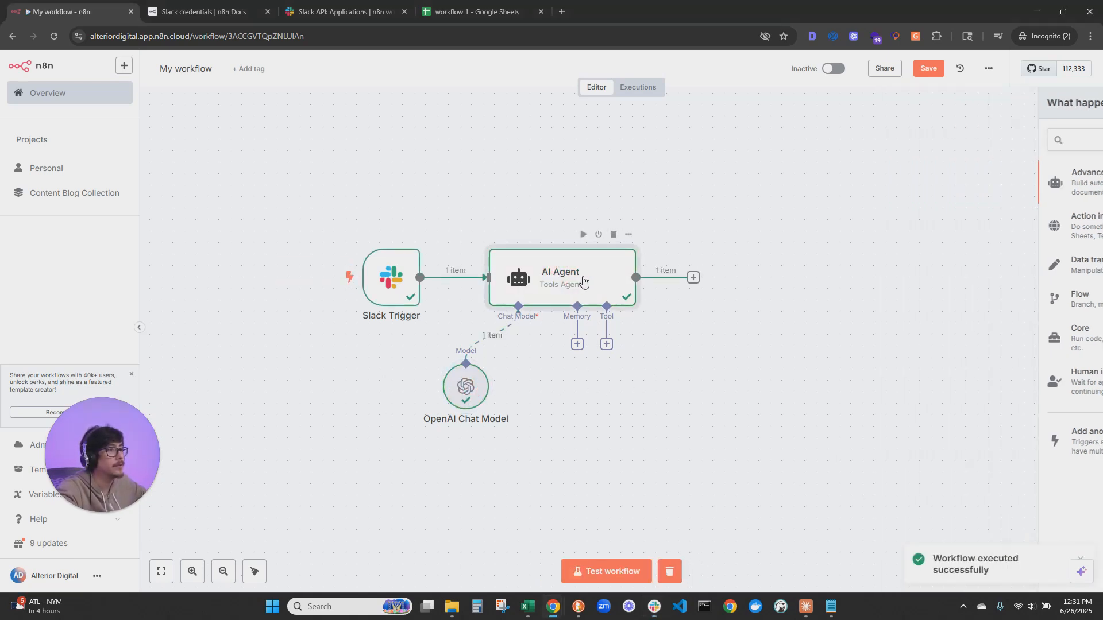
left_click_drag(739, 167, 865, 187)
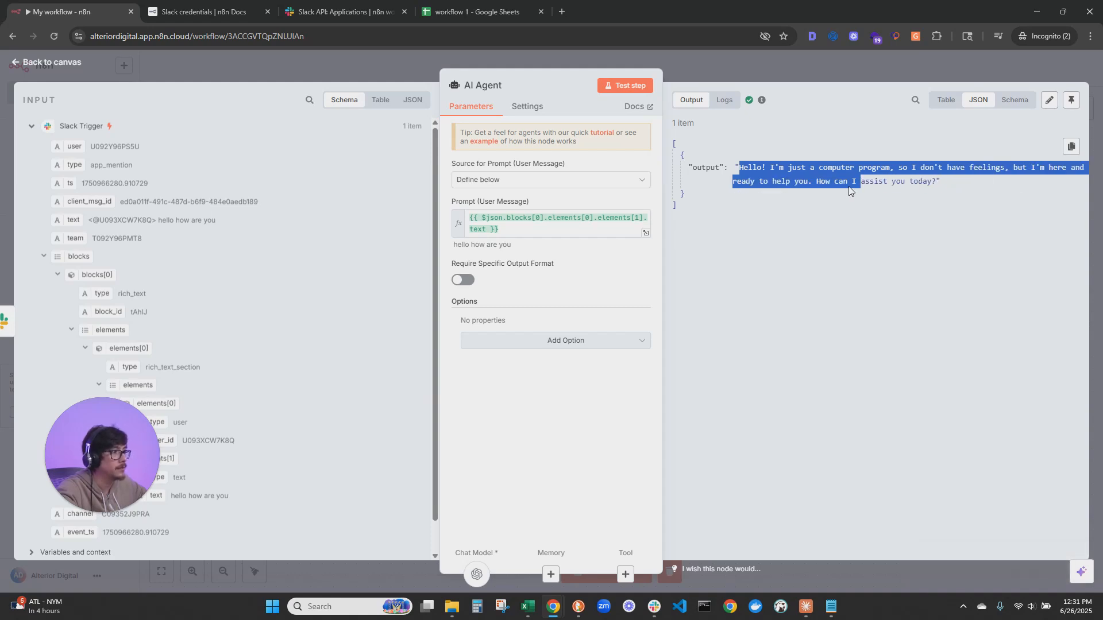
left_click(52, 65)
Add a Slack node with the Send a message action after the AI Agent
left_click(694, 278)
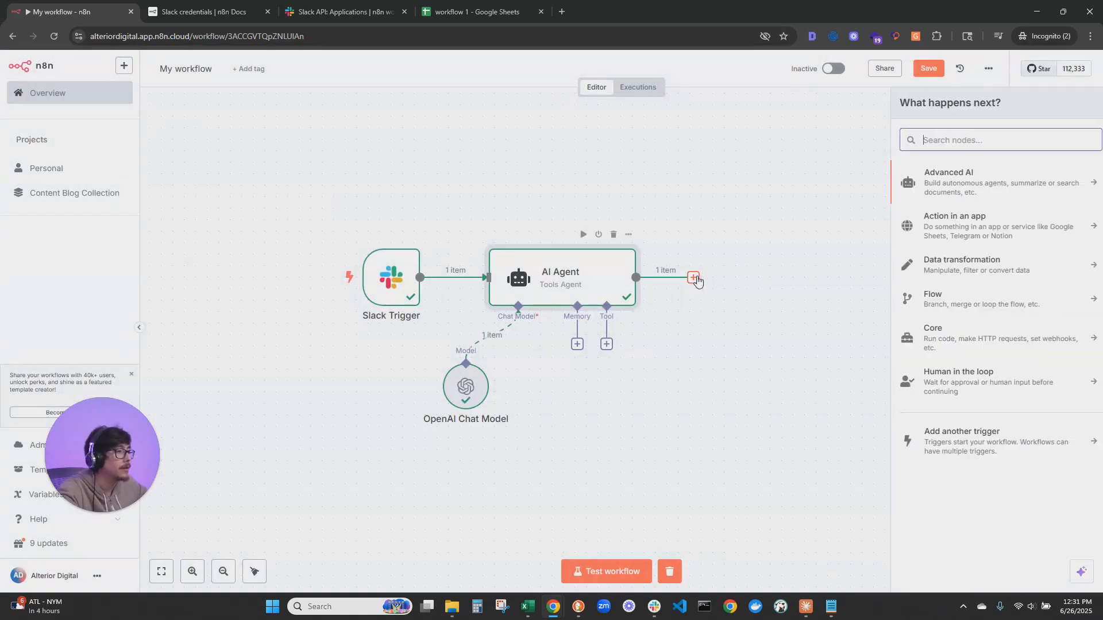
type("slack")
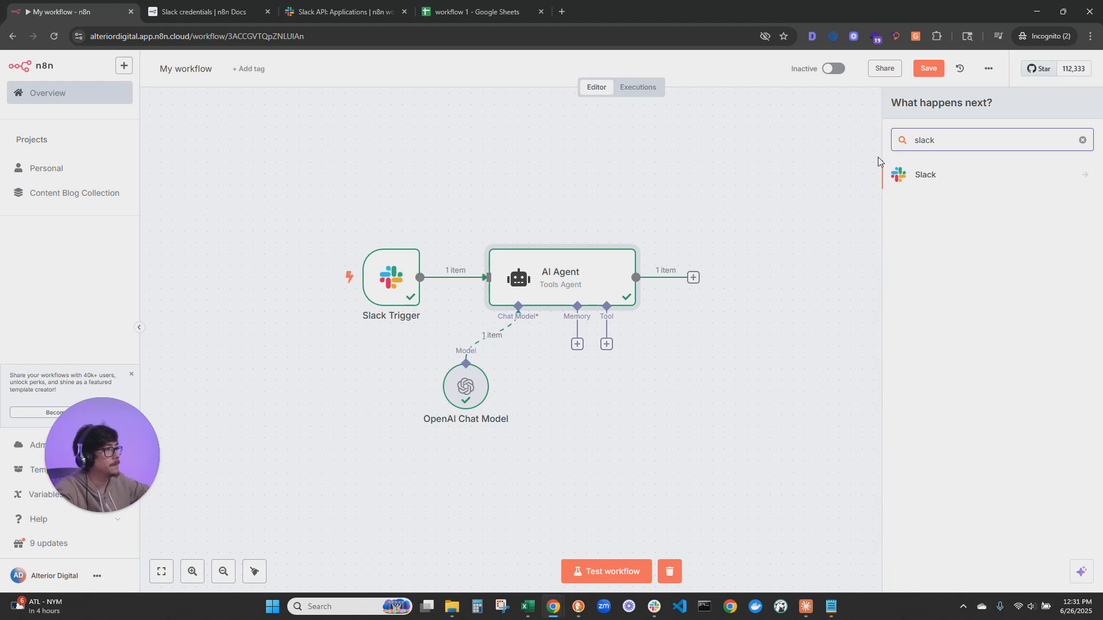
left_click(958, 175)
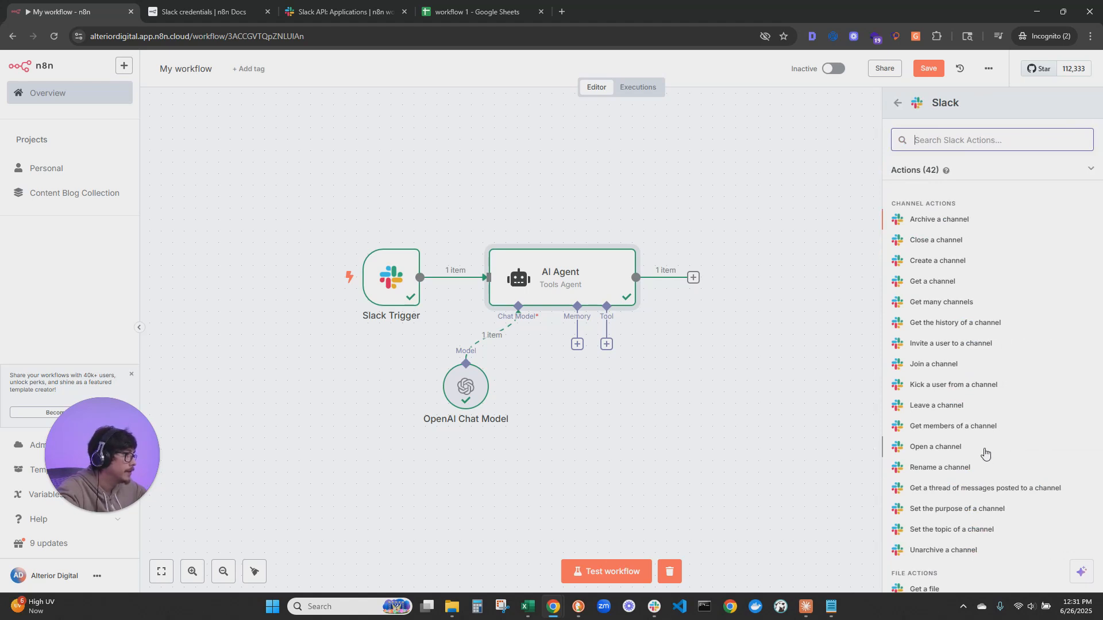
scroll(989, 397, "down", 3)
scroll(991, 395, "down", 3)
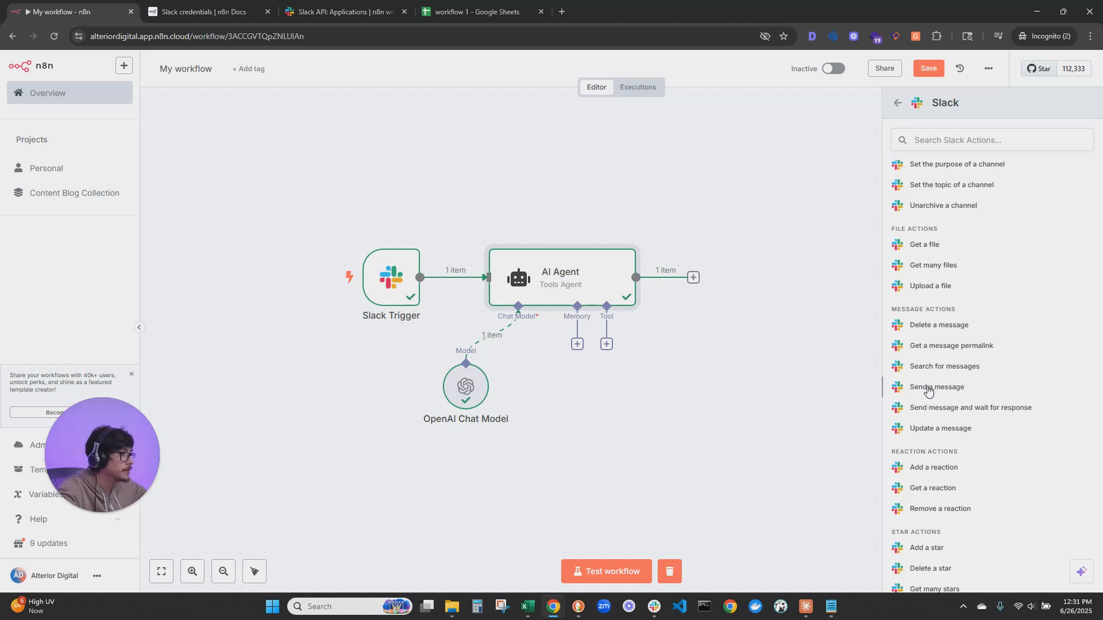
left_click(930, 388)
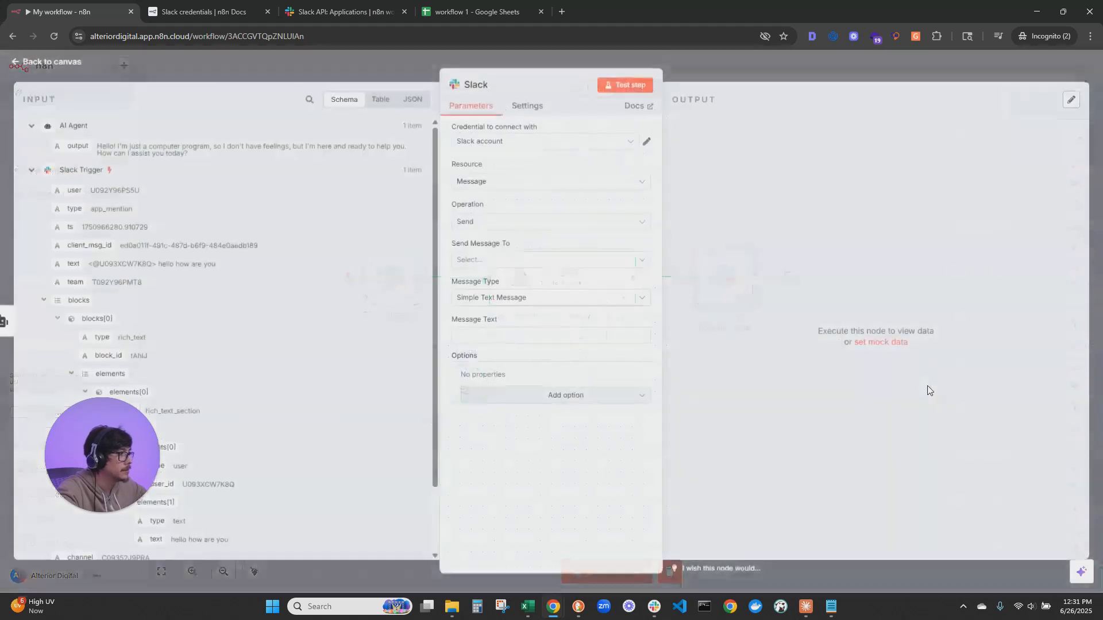
Configure the Slack node to send the AI Agent's output as text to the n8n-chat channel using the Slack account 3 credential
left_click(494, 262)
left_click(547, 288)
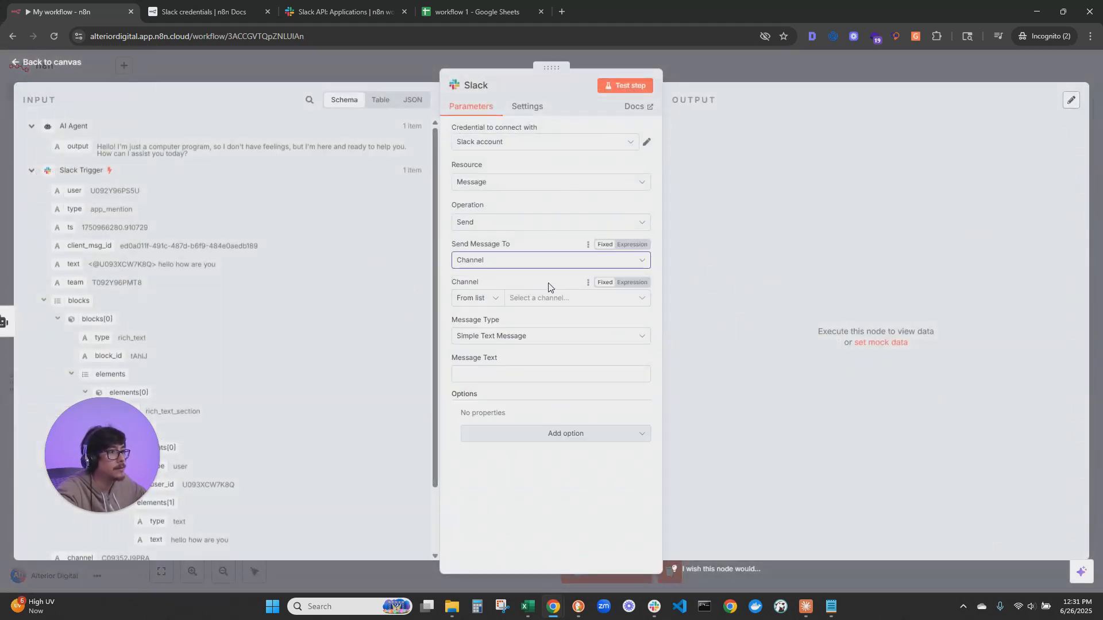
left_click(561, 298)
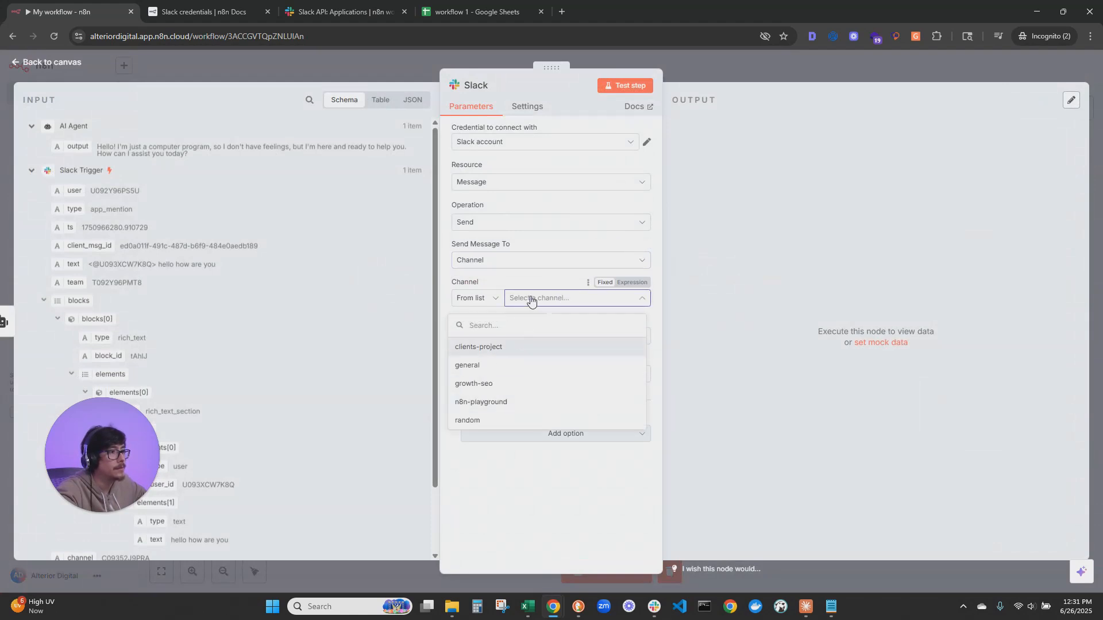
left_click(457, 282)
left_click(563, 145)
left_click(537, 199)
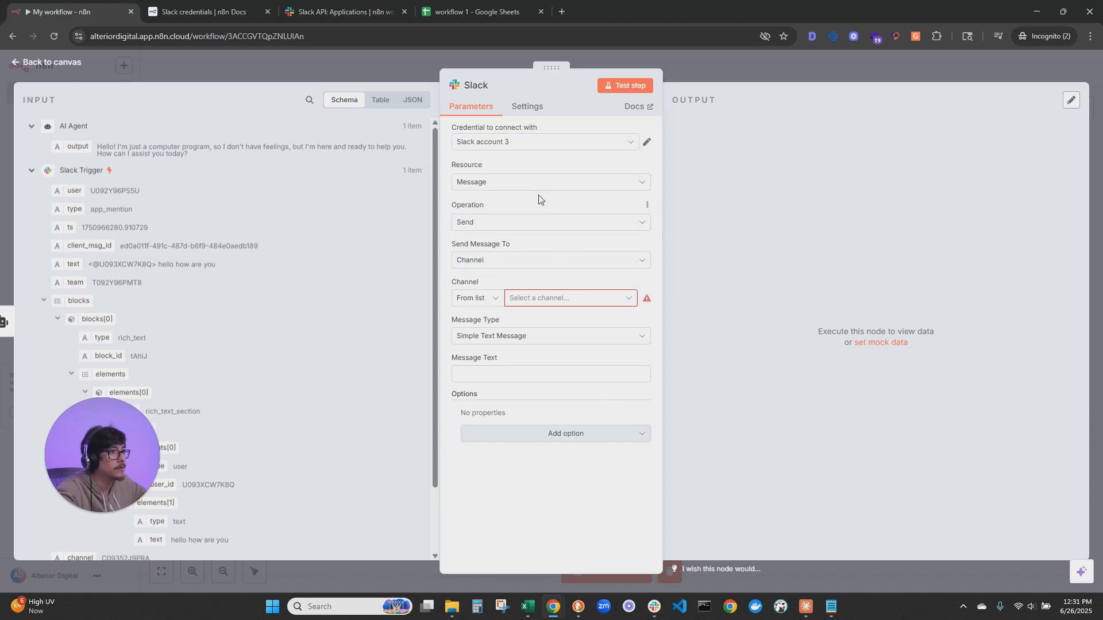
left_click(553, 298)
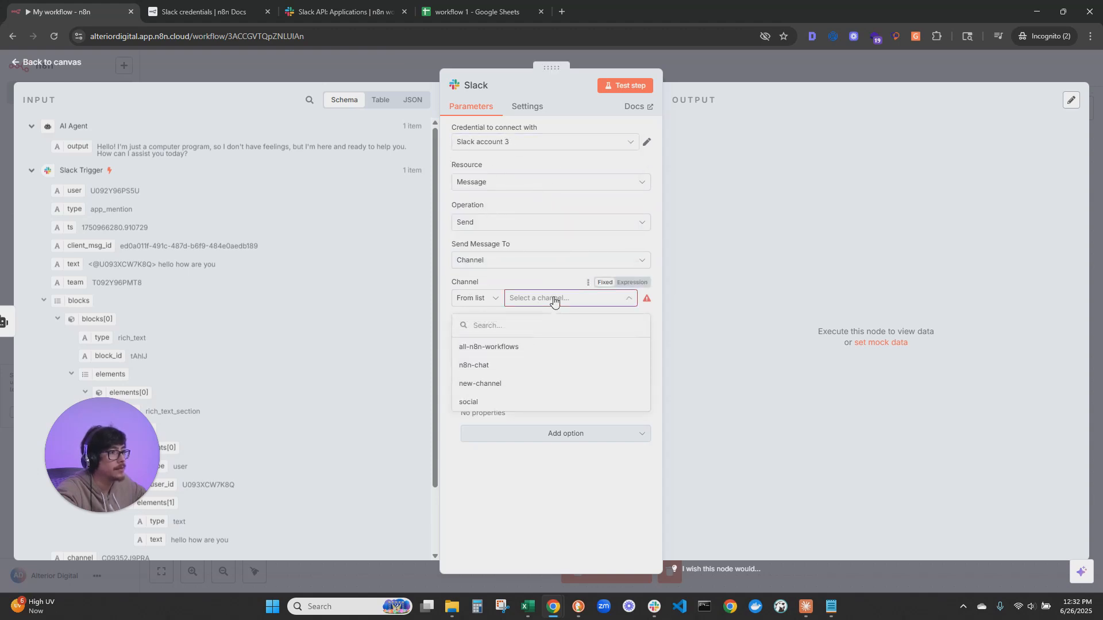
left_click(481, 367)
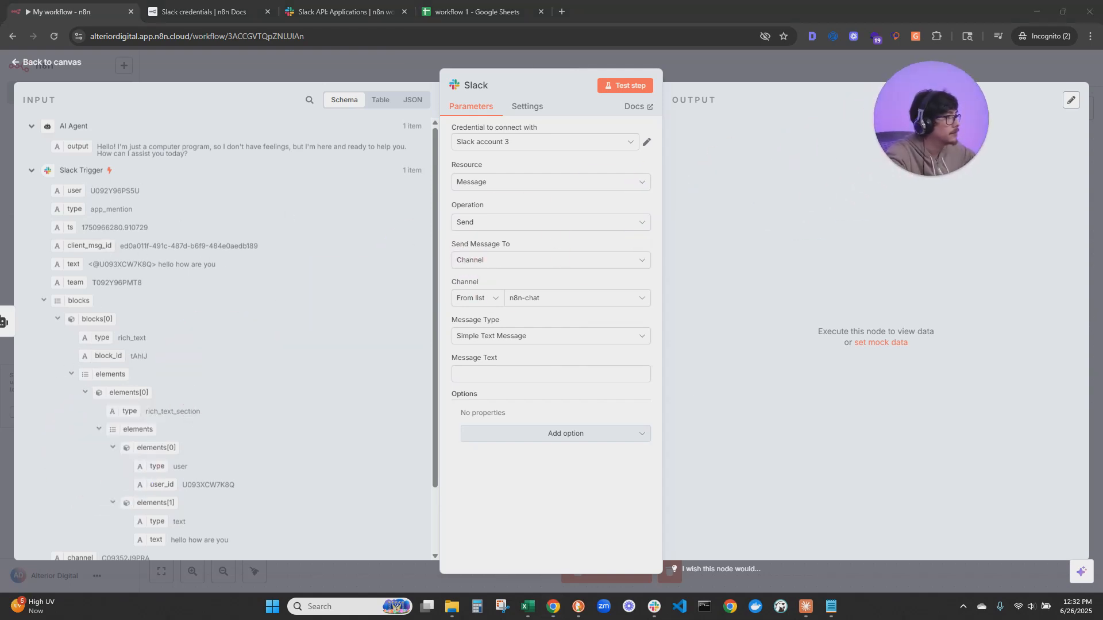
left_click_drag(66, 137, 525, 361)
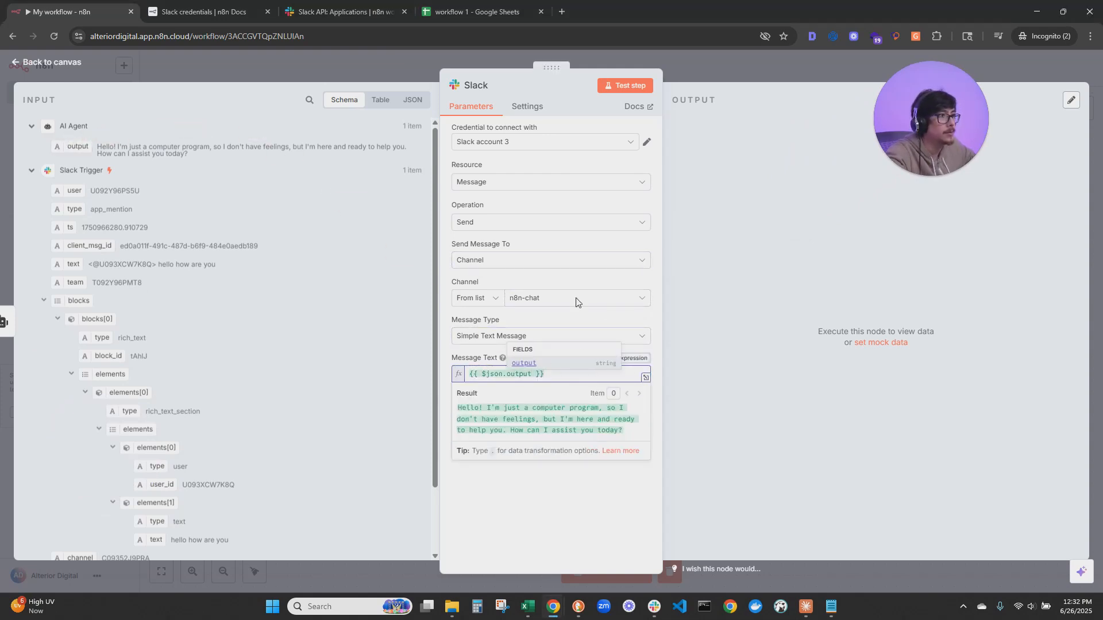
Test the Slack node and check its post in the n8n-chat channel in Slack
left_click(654, 606)
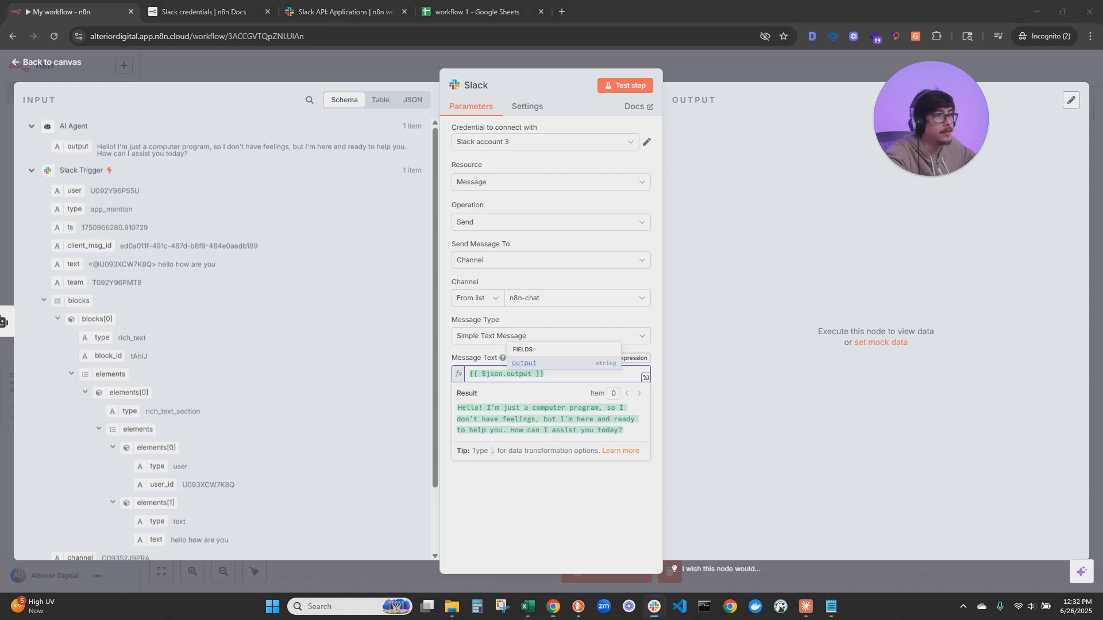
left_click_drag(672, 72, 428, 79)
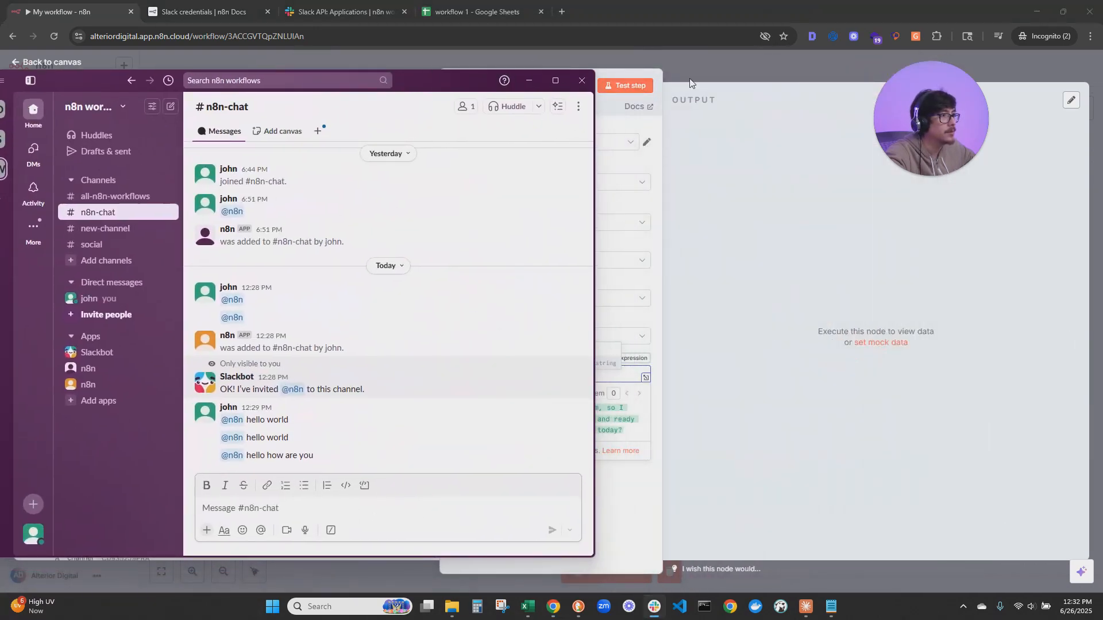
left_click(654, 606)
left_click(655, 606)
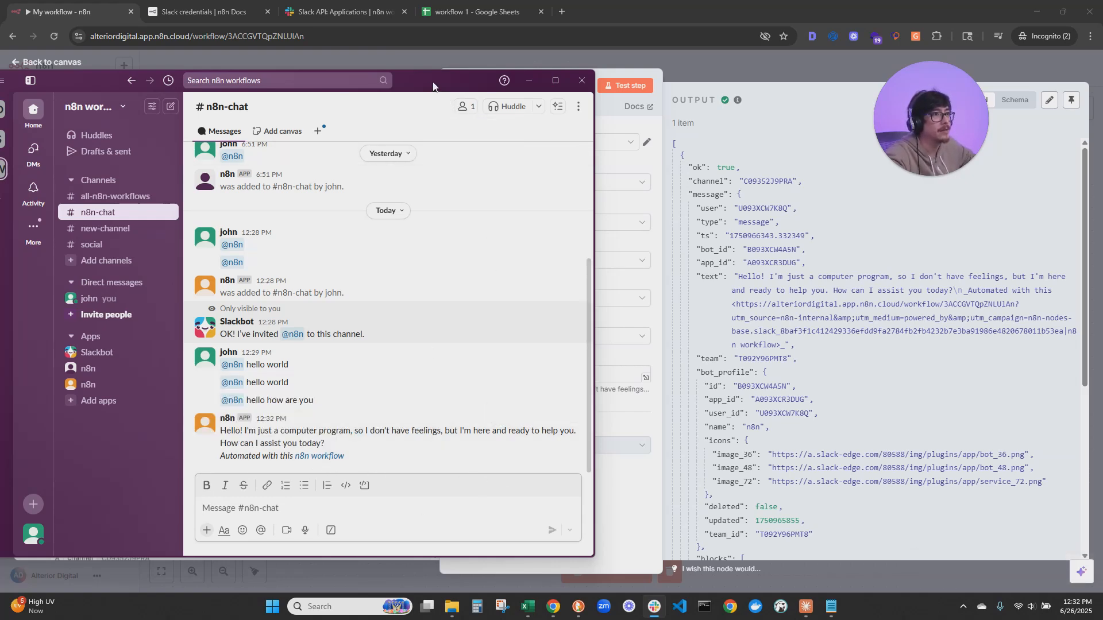
left_click_drag(436, 79, 0, 310)
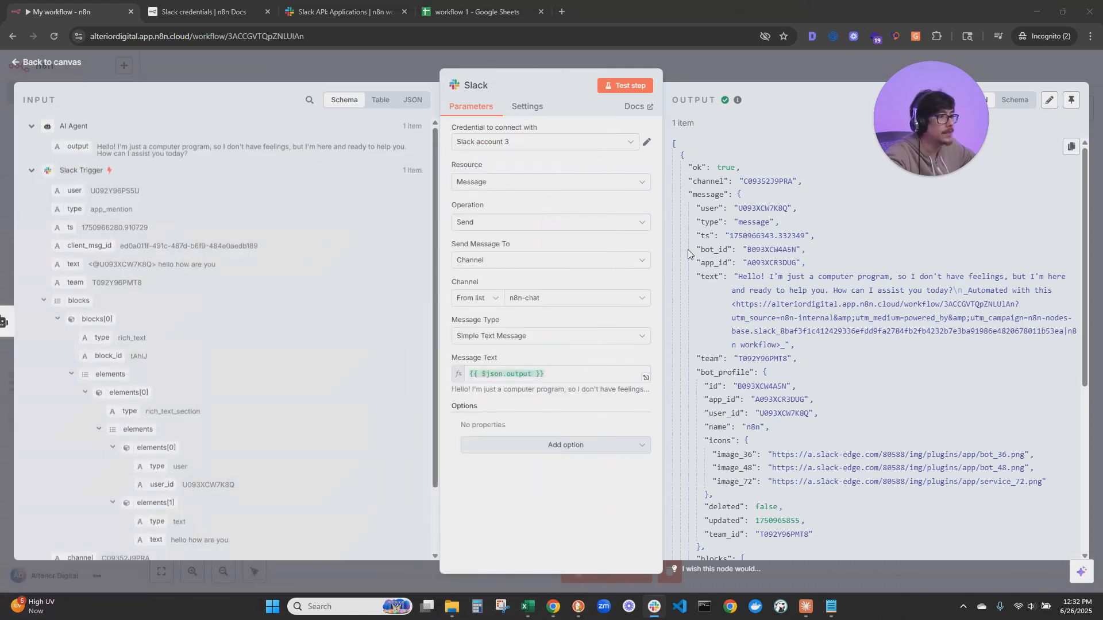
Turn off Include Link to Workflow for the Slack node, retest it, check the new post in Slack and return to the canvas
left_click(638, 446)
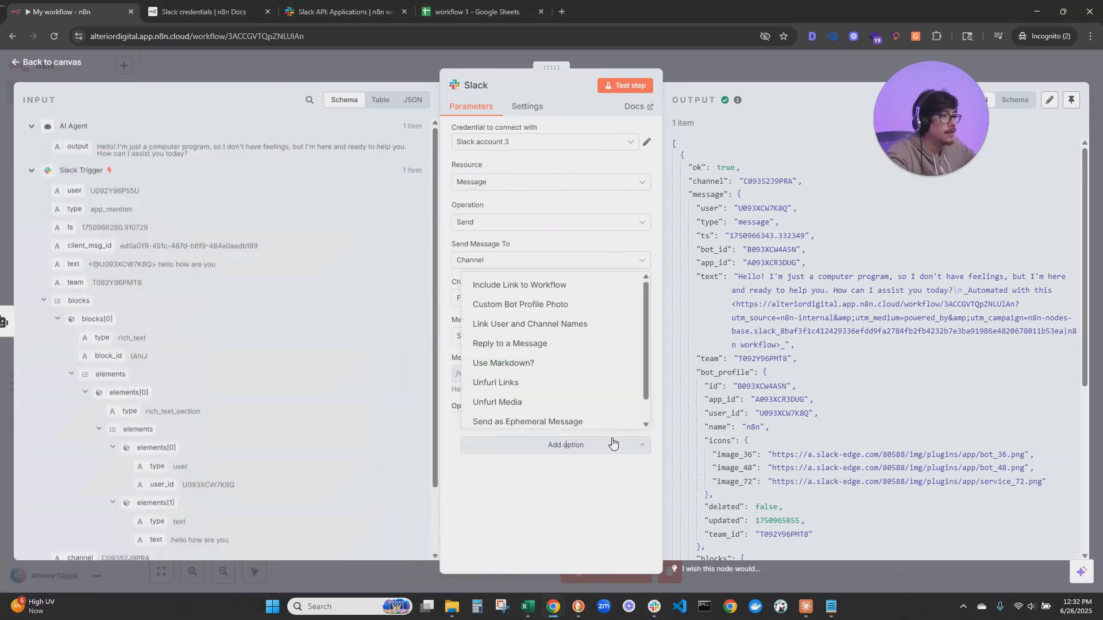
left_click(497, 285)
left_click(481, 441)
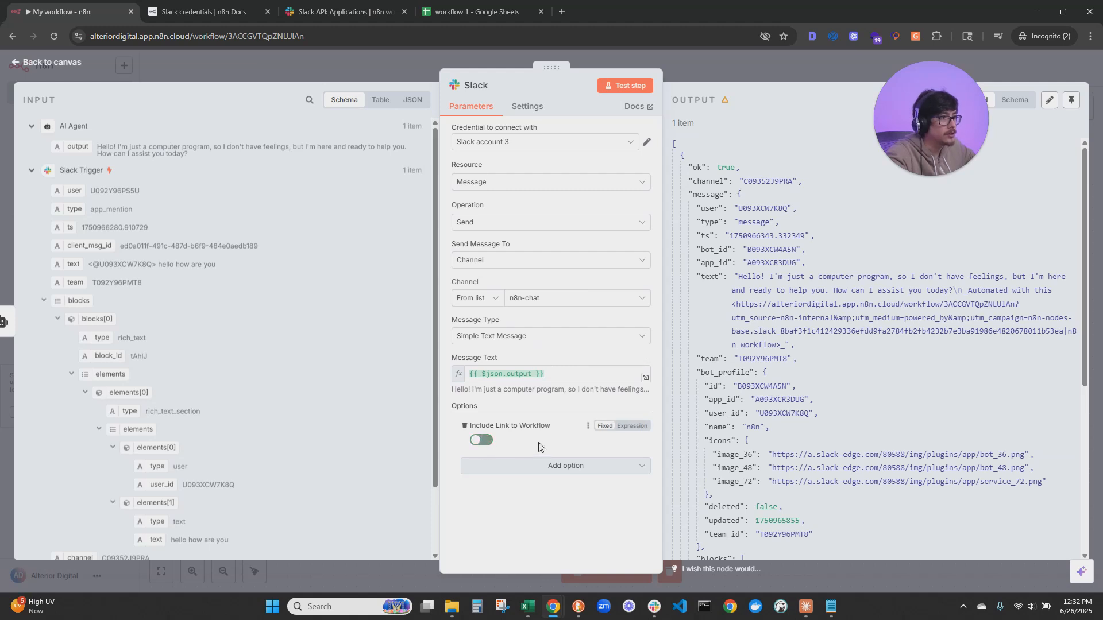
left_click(610, 87)
key("alt+Tab")
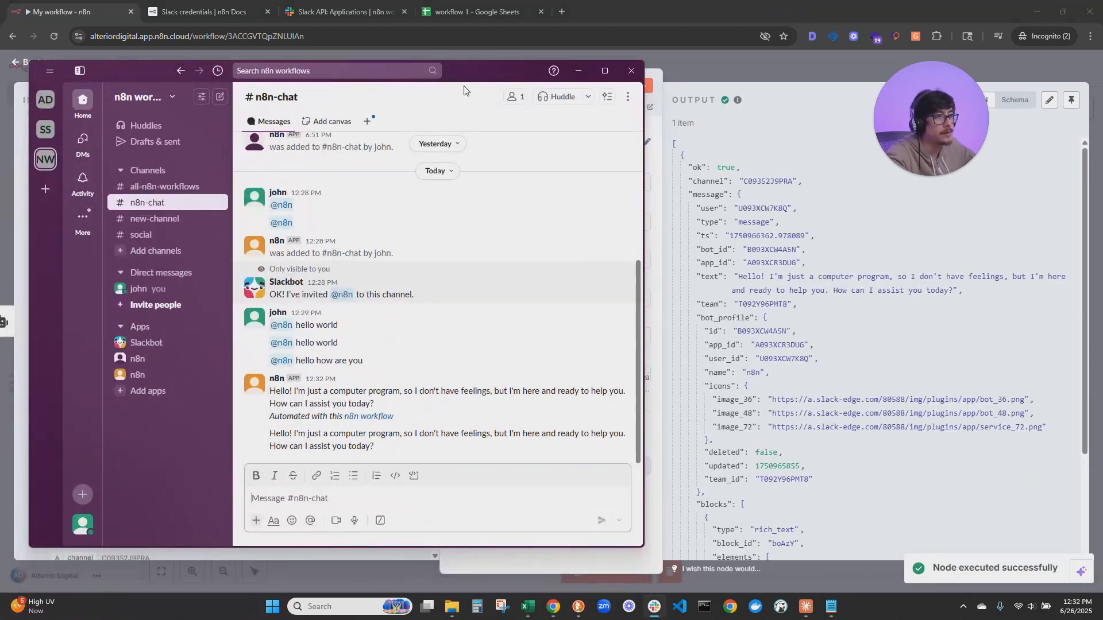
key("alt+Tab")
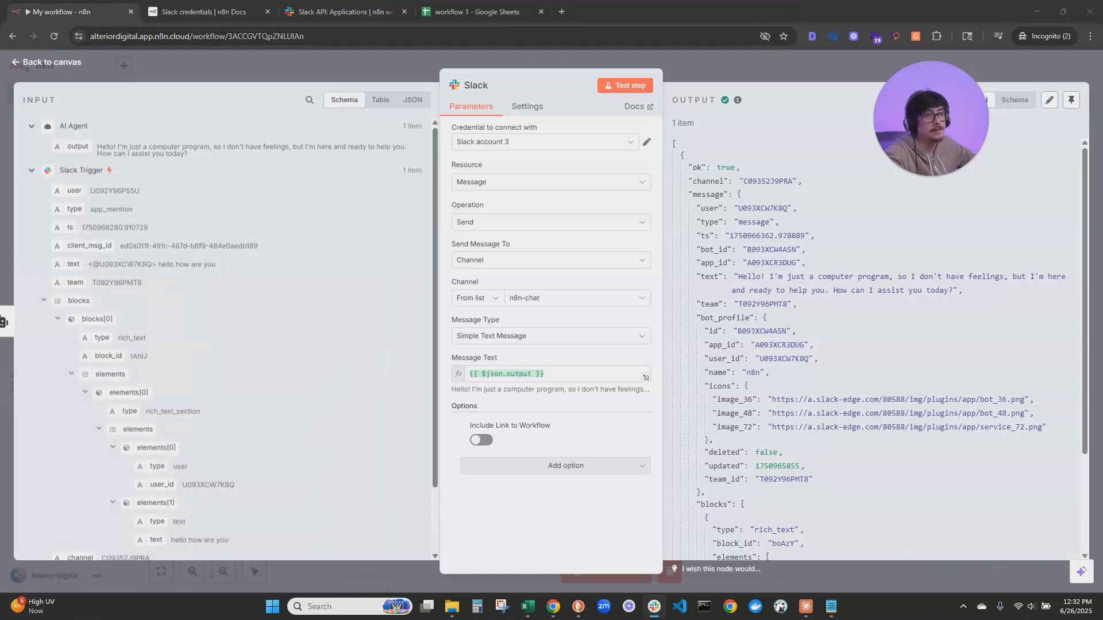
left_click(80, 63)
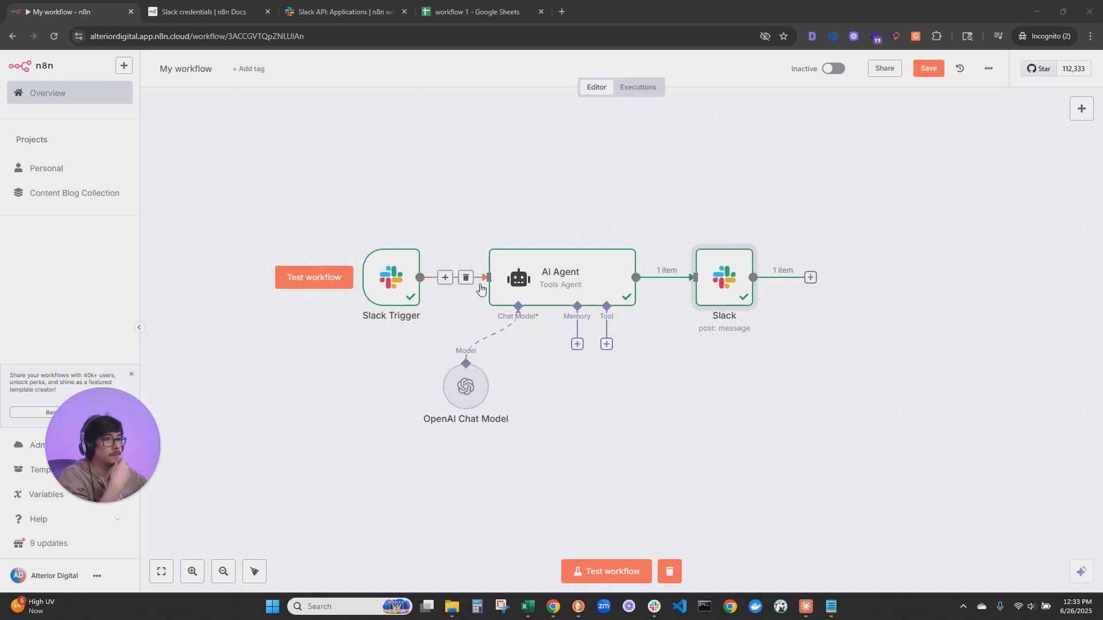
Switch to Slack's n8n-chat channel, move its window over the canvas and start composing a message
left_click(654, 606)
left_click_drag(827, 115, 682, 88)
left_click(646, 522)
type("hey ")
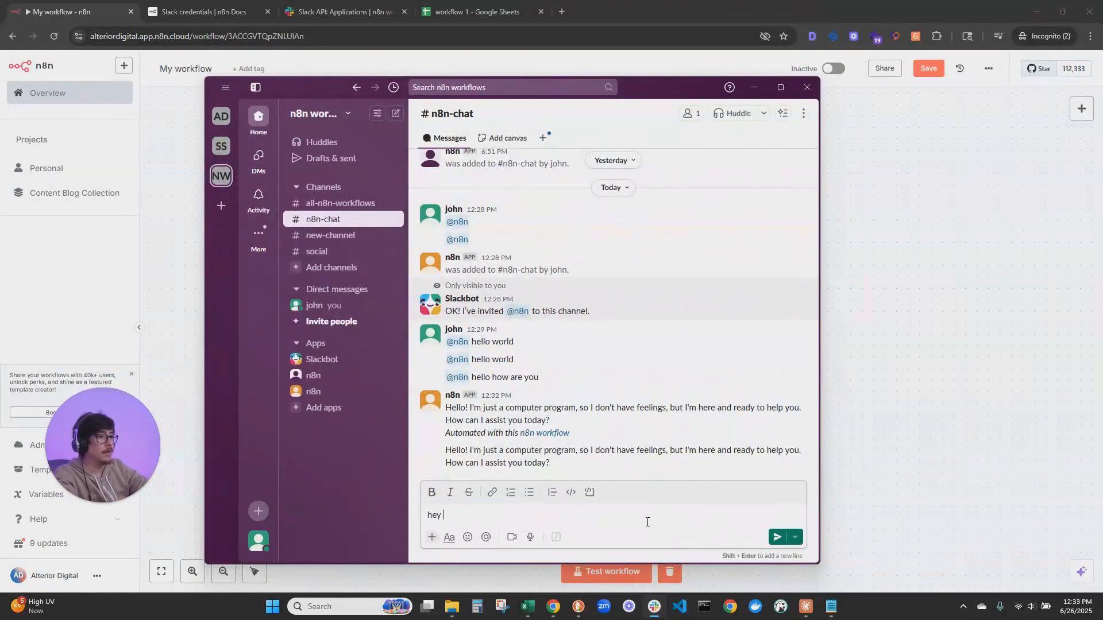
type("i nee dyou to")
key("ctrl+a")
type("hey")
key("BackSpace")
key("BackSpace")
key("BackSpace")
Send "Hi, can you continue this sequence please by only the following number" with 1, 2, 3 on a separate line, and return to the workflow canvas
type("Hi,")
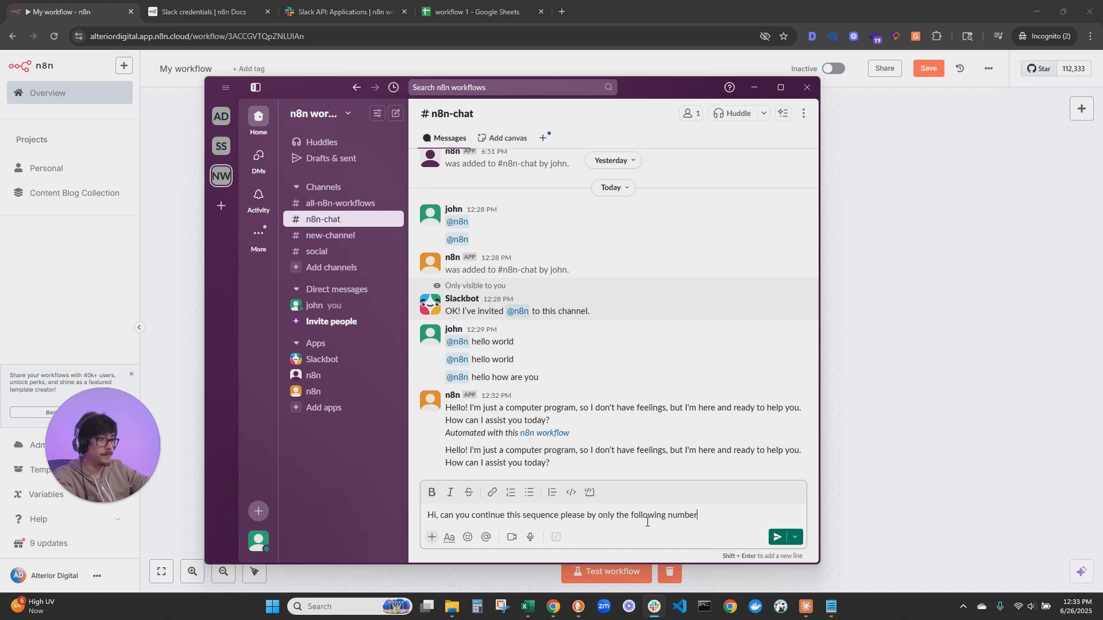
key("shift+Return")
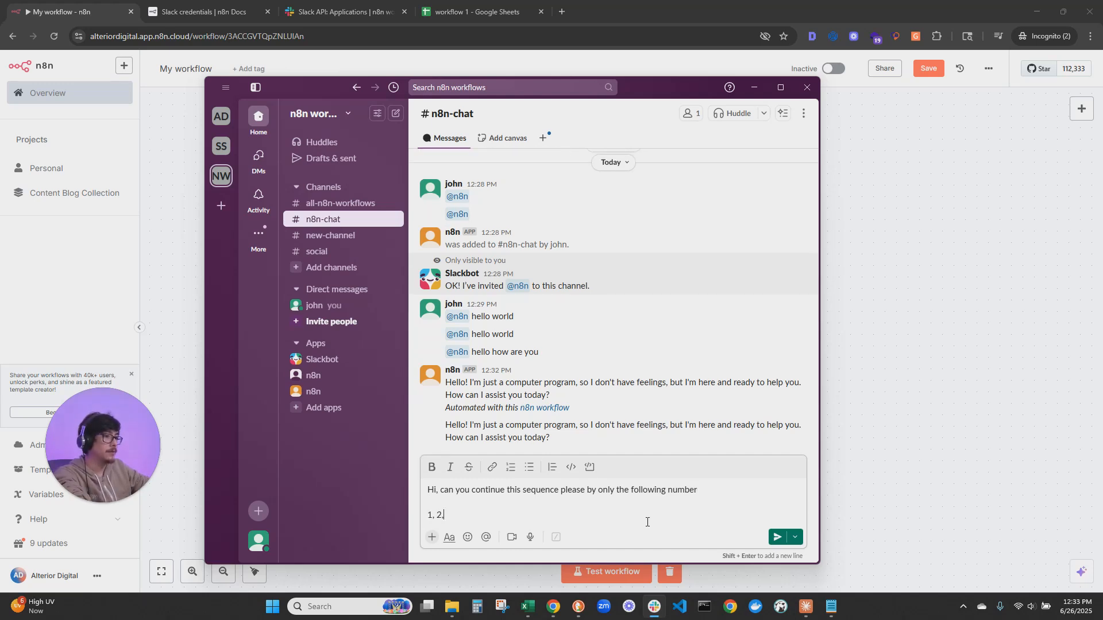
key("Return")
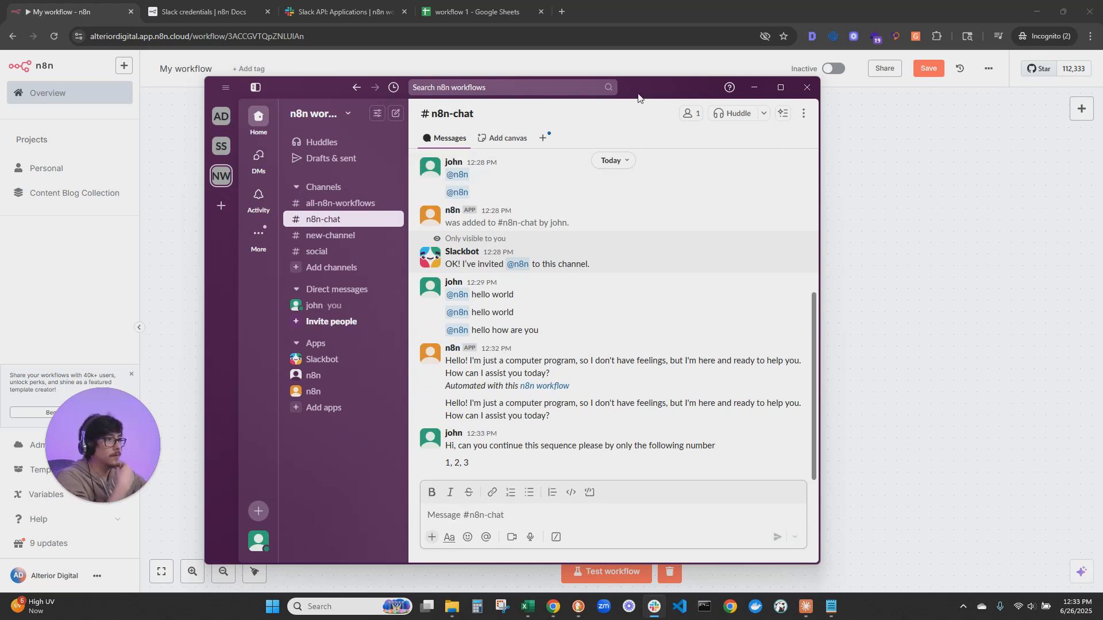
left_click(755, 86)
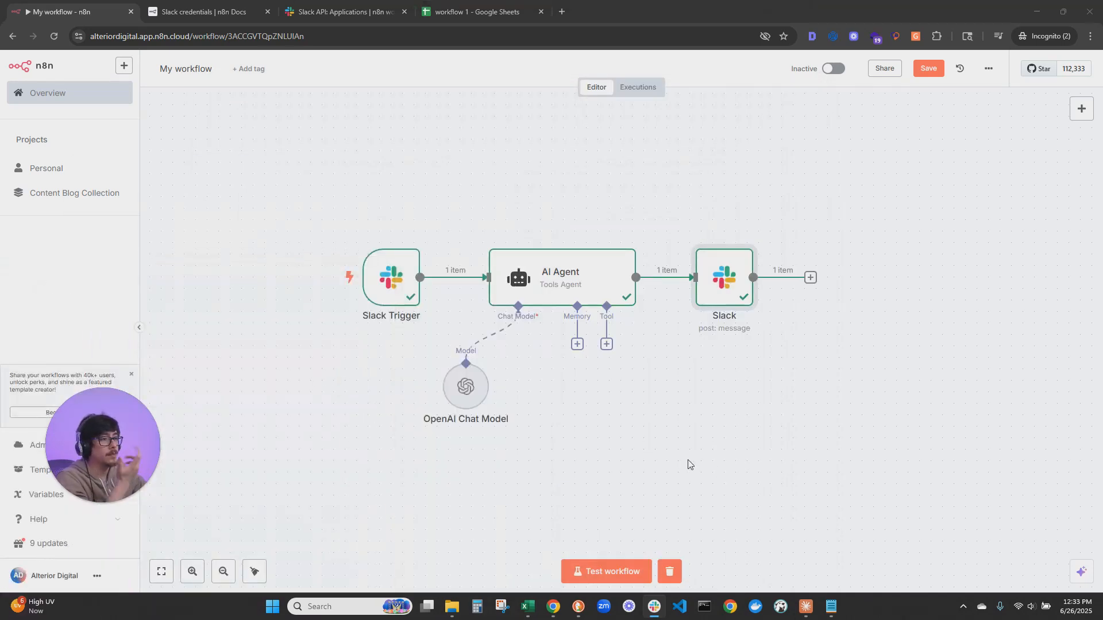
Start a test run of the workflow and resend the 1, 2, 3 sequence message in Slack's n8n-chat channel
left_click(614, 575)
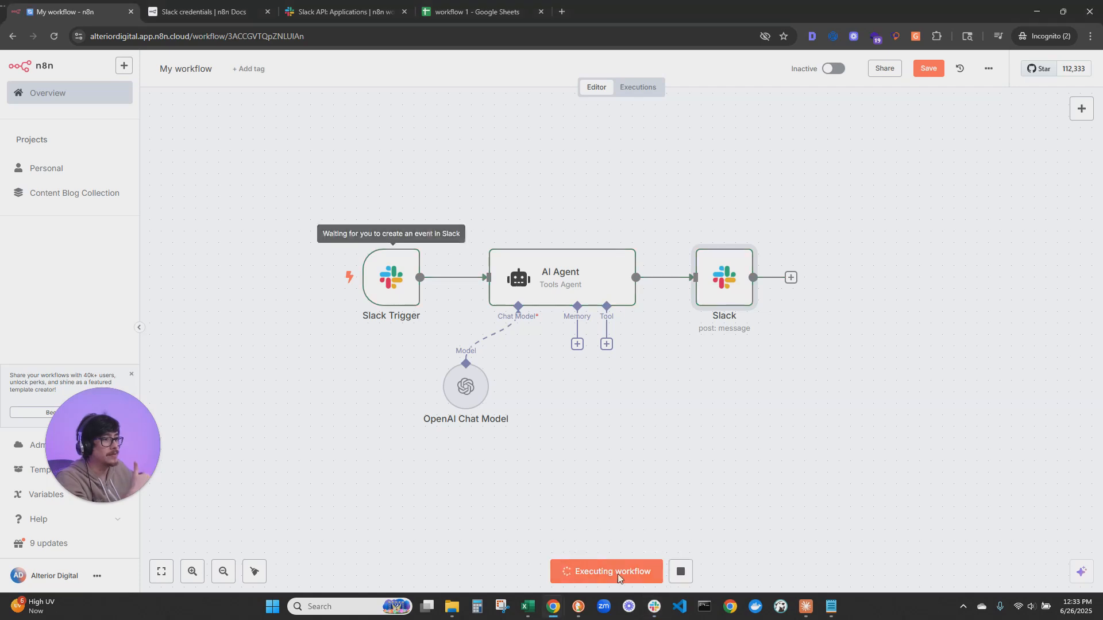
key("alt+Tab")
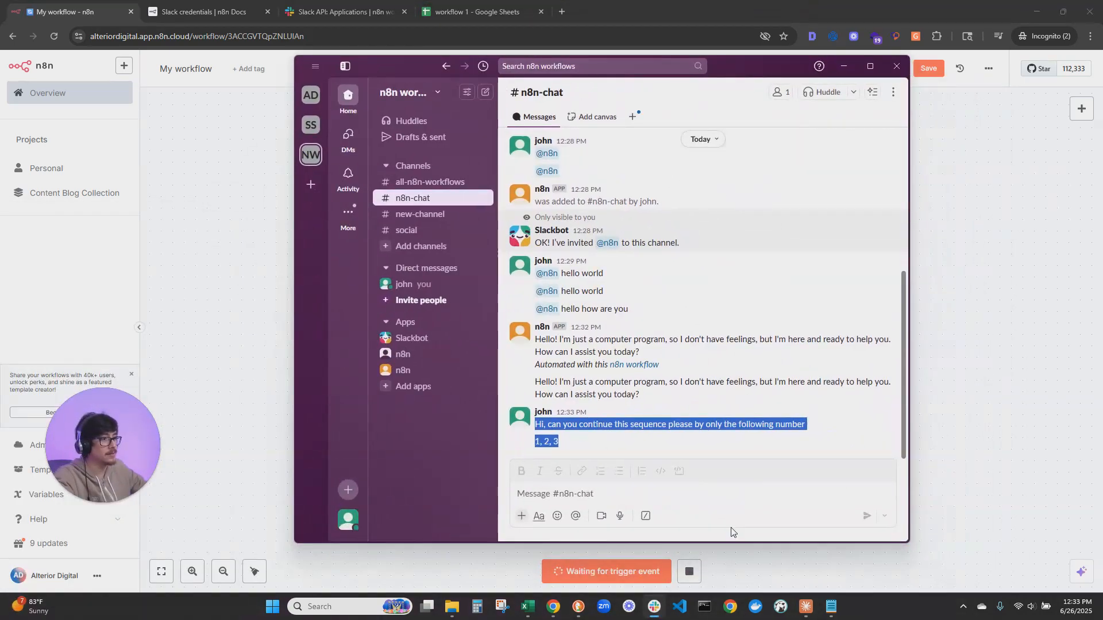
left_click(708, 501)
type("Hi, can you continue this sequence please by only the following number 1, 2, 3")
key("Return")
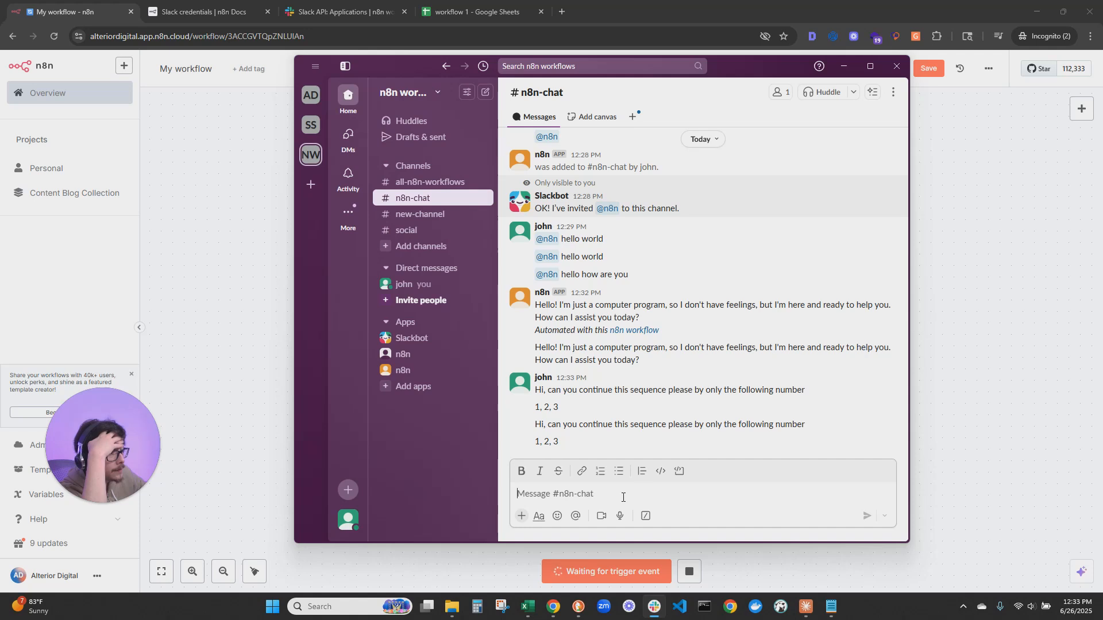
type("@n8n")
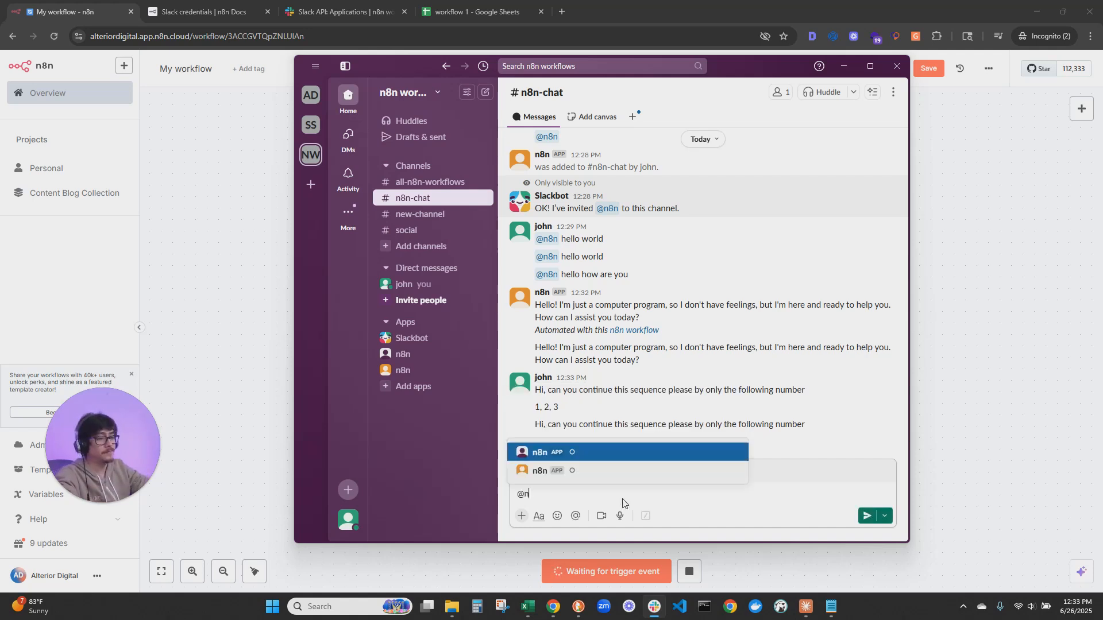
key("Tab")
key("shift+Return")
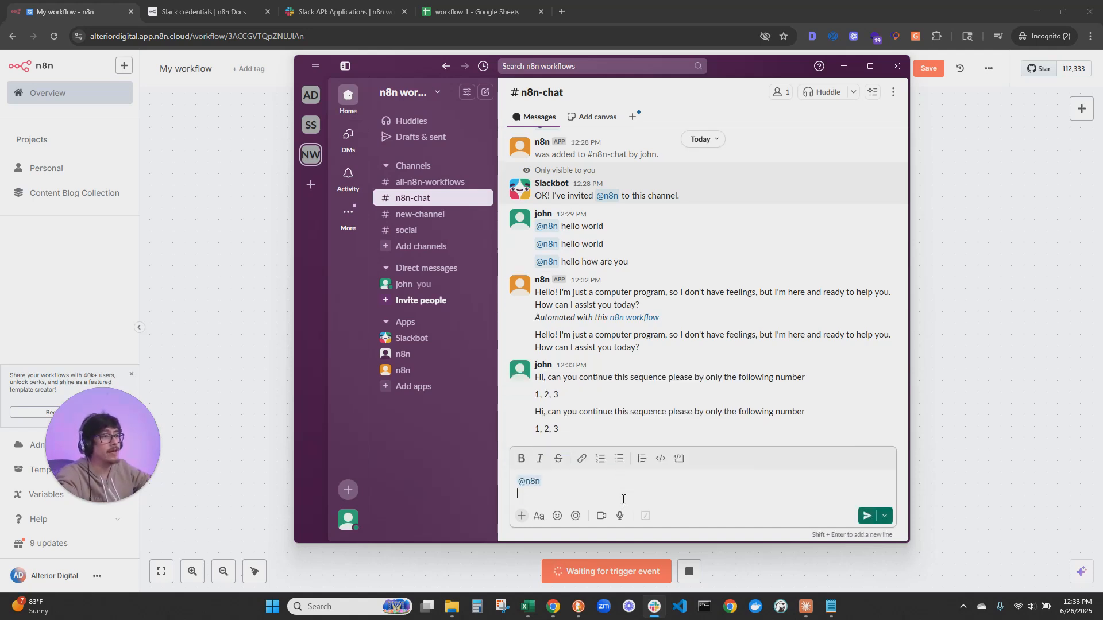
type("Hi, can you continue this sequence please by only the following number  1, 2, 3")
key("Return")
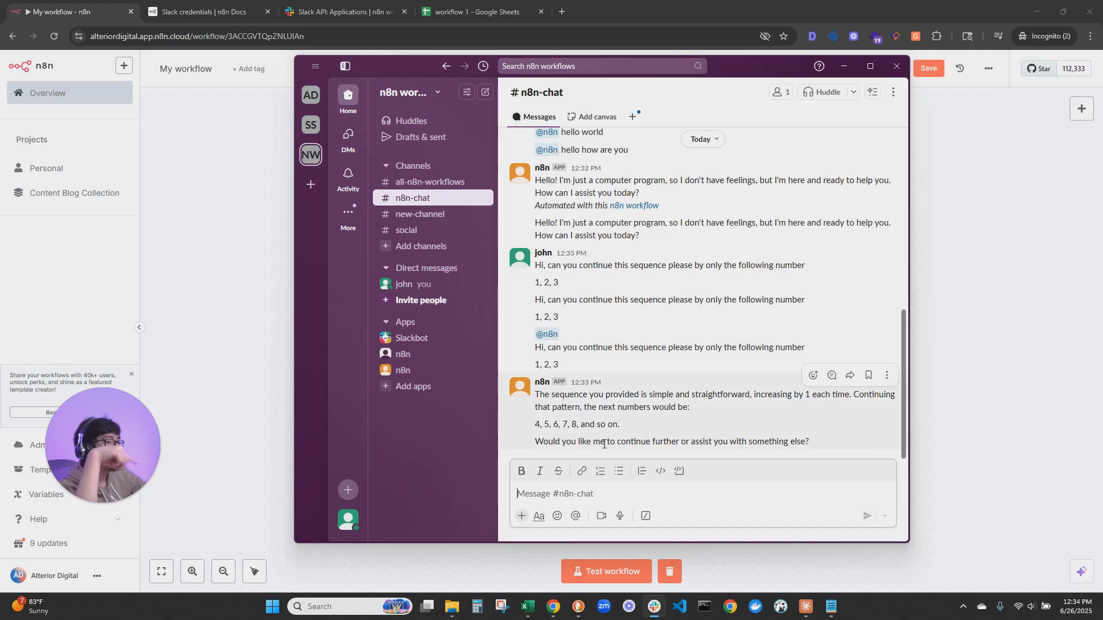
left_click(634, 490)
type("@n8n")
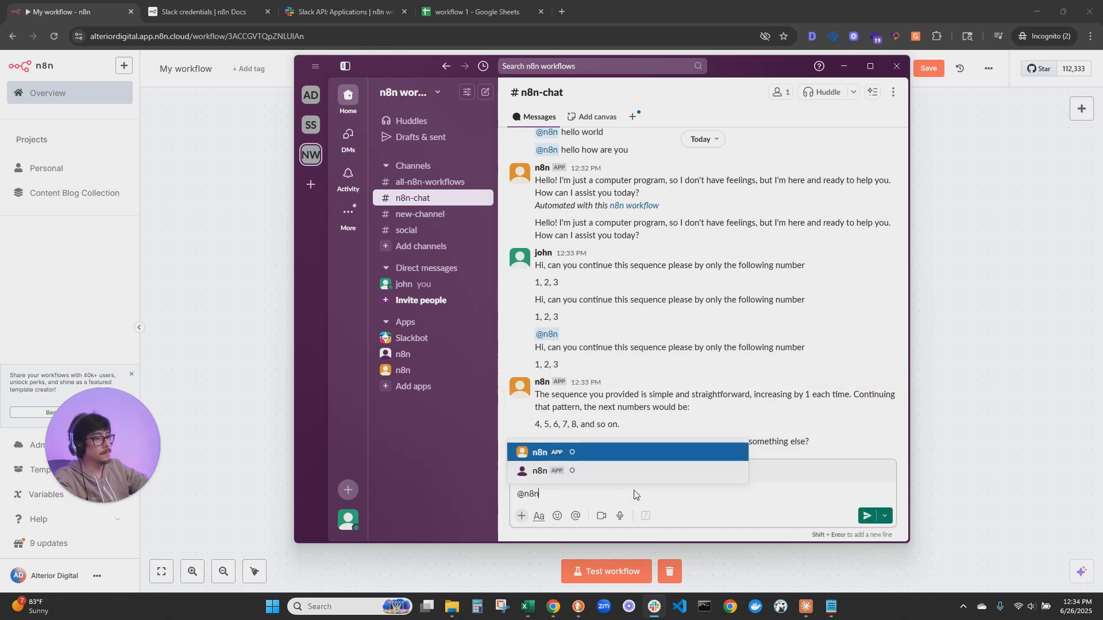
key("Return")
key("shift+Return")
type("can y")
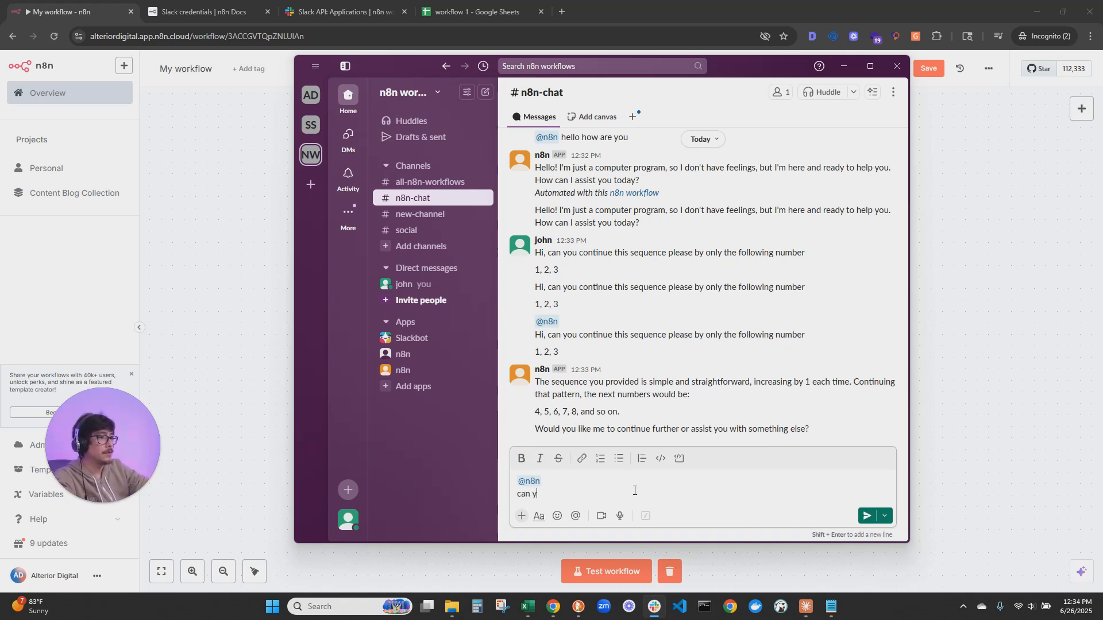
type("ou do the following number in this sequence: 1, 2, 3")
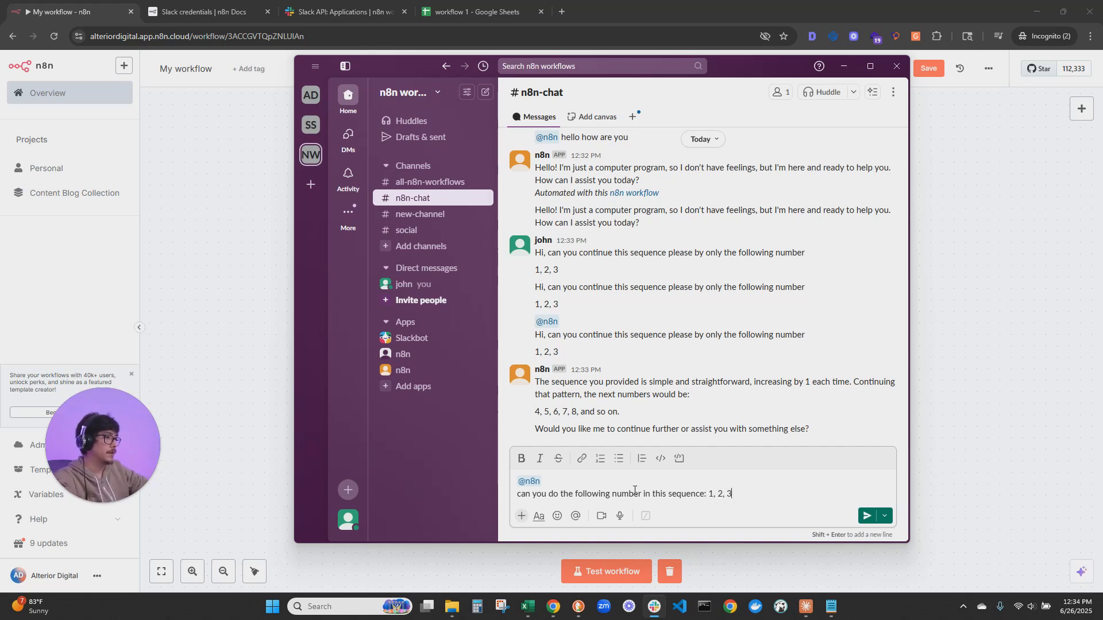
key("shift+Return")
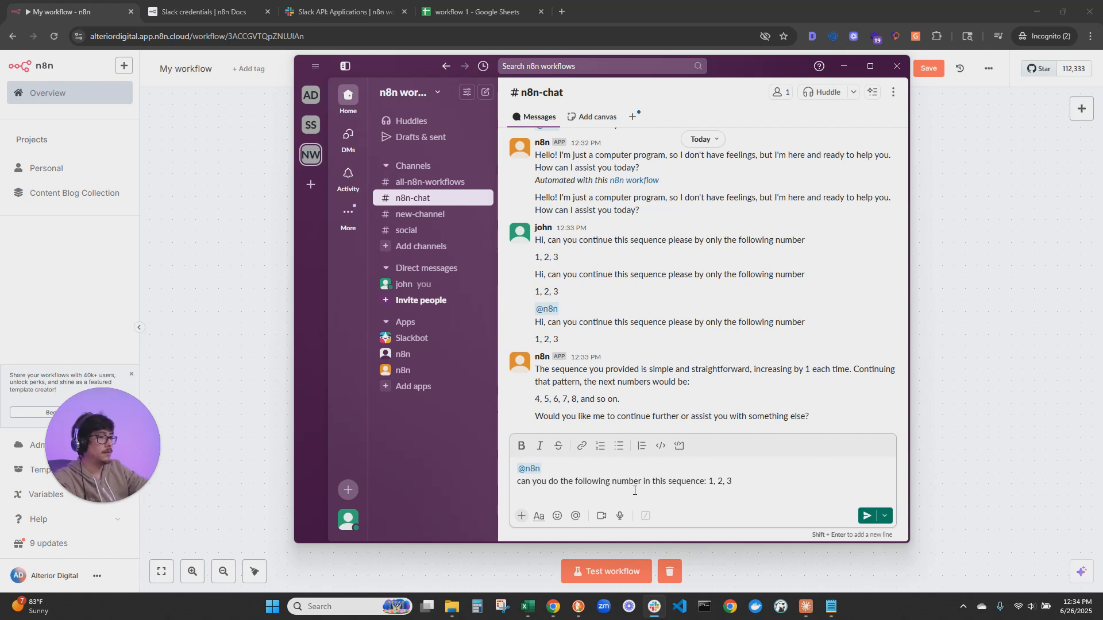
type("only do the following number")
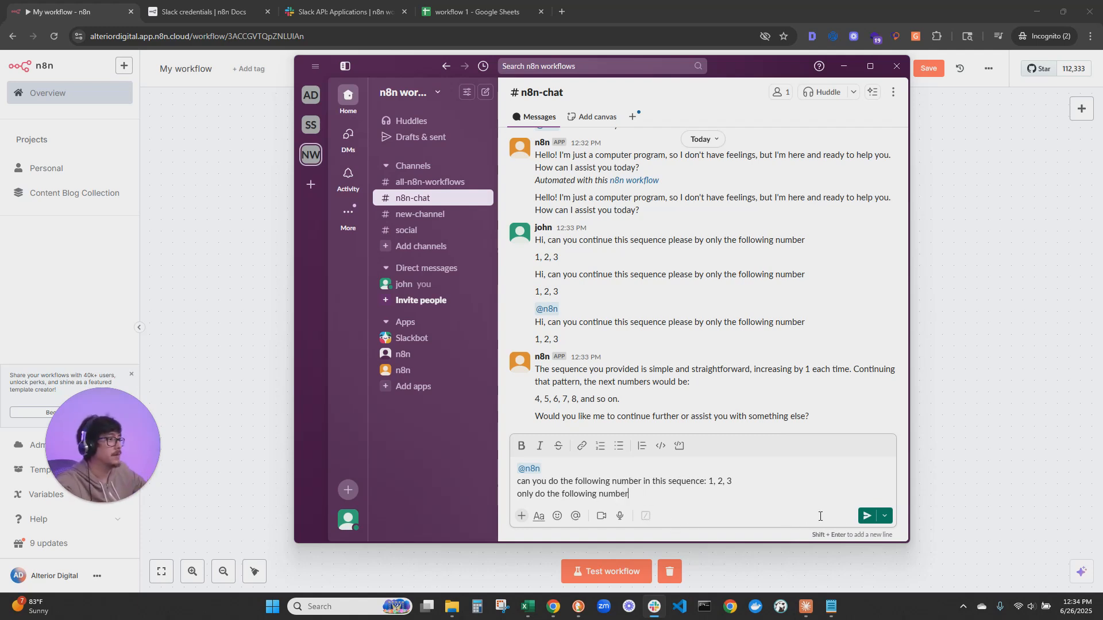
left_click_drag(727, 70, 694, 79)
left_click(625, 570)
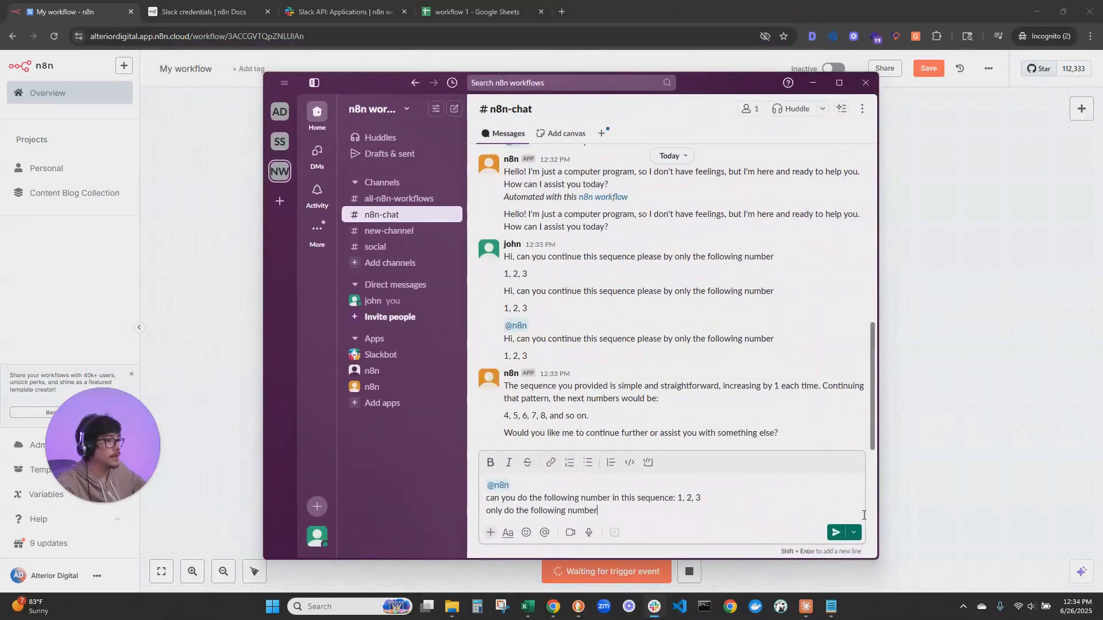
left_click(836, 532)
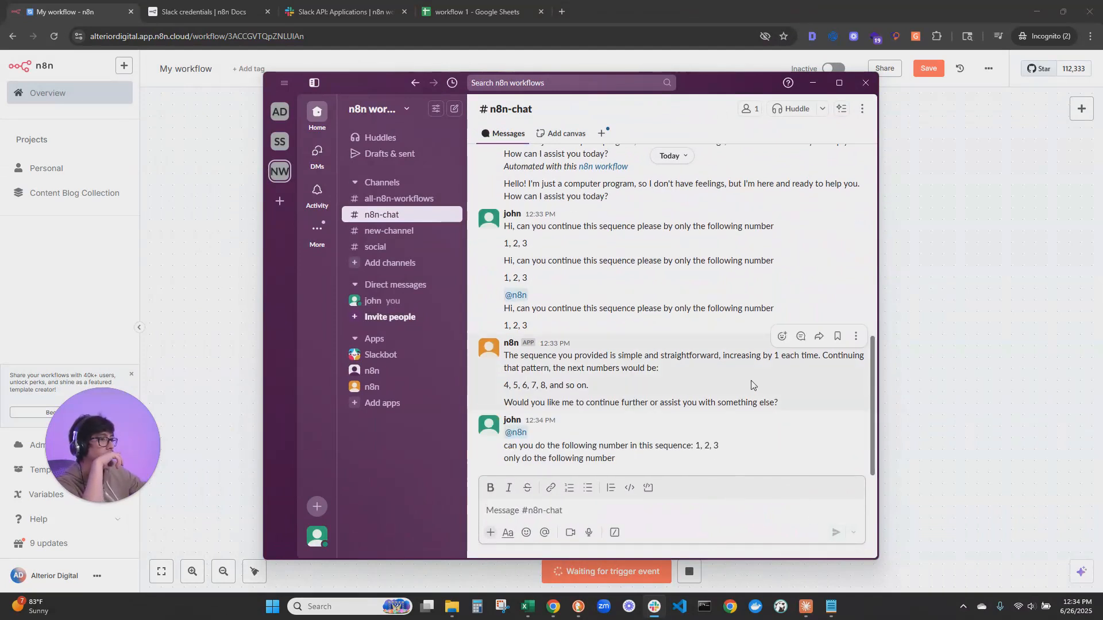
left_click_drag(716, 73, 1102, 163)
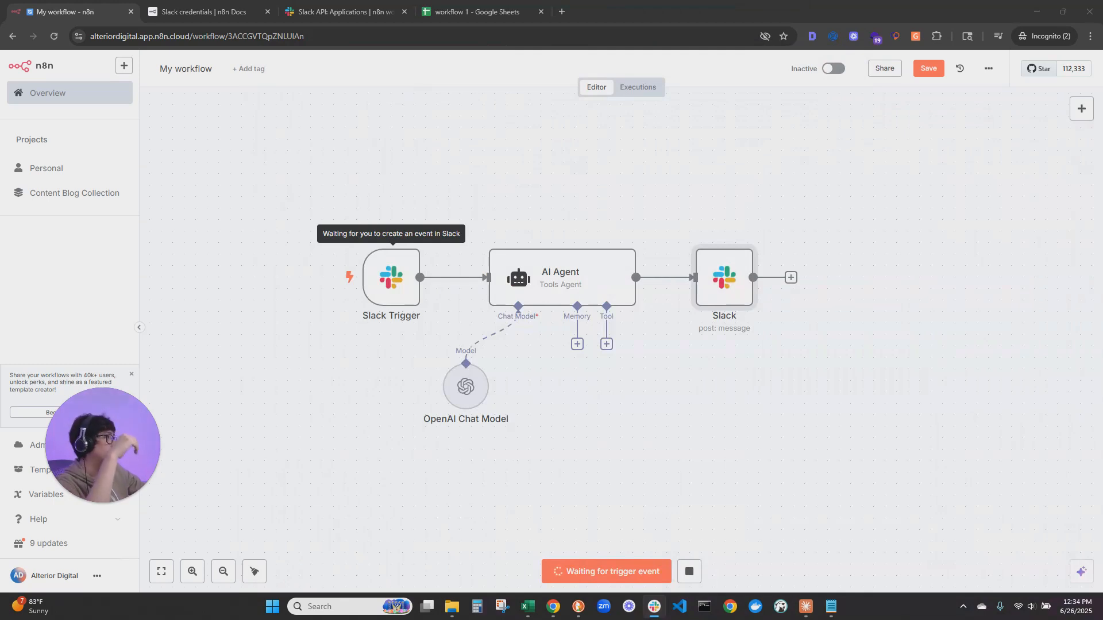
left_click_drag(1102, 164, 697, 82)
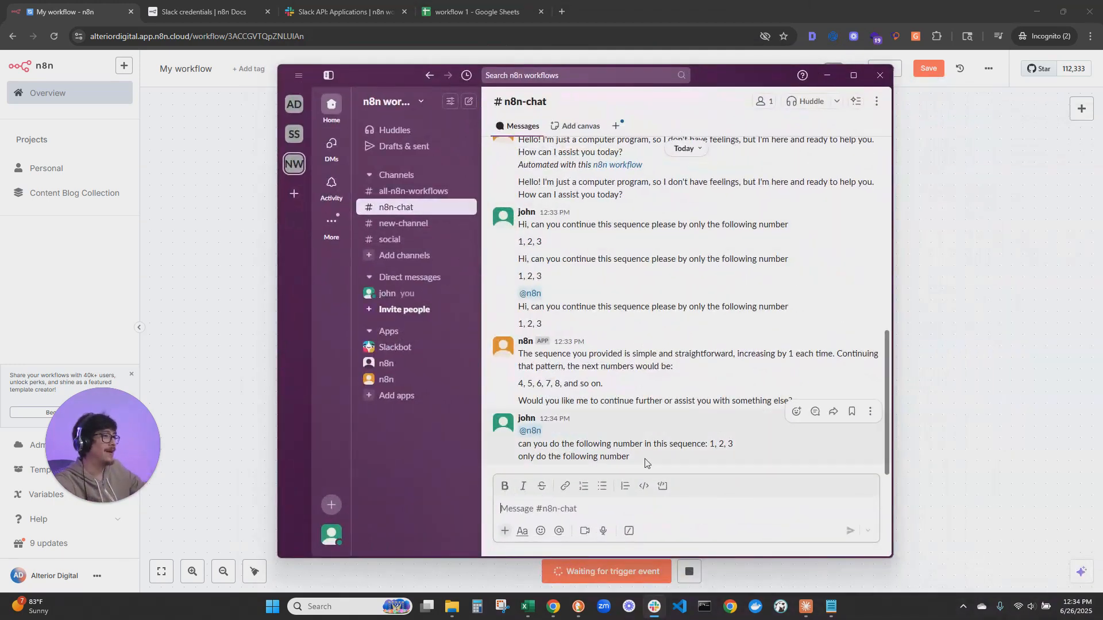
Resend the latest sequence question with a mention of the orange-avatar n8n app, and check the workflow run and the reply in Slack
left_click_drag(642, 462, 526, 440)
left_click(592, 513)
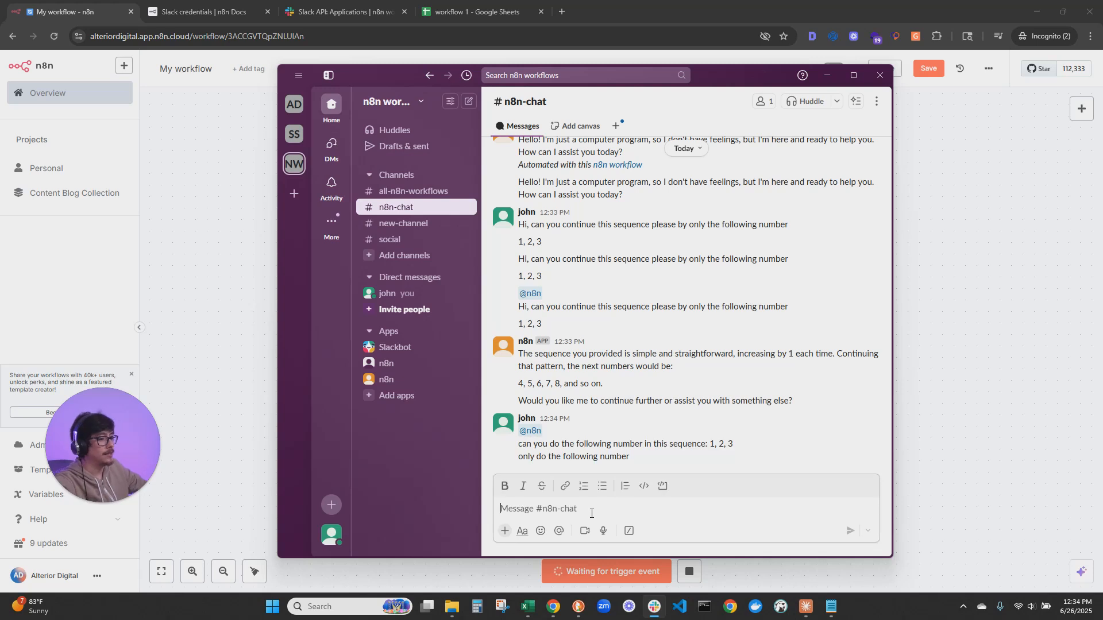
type("@n")
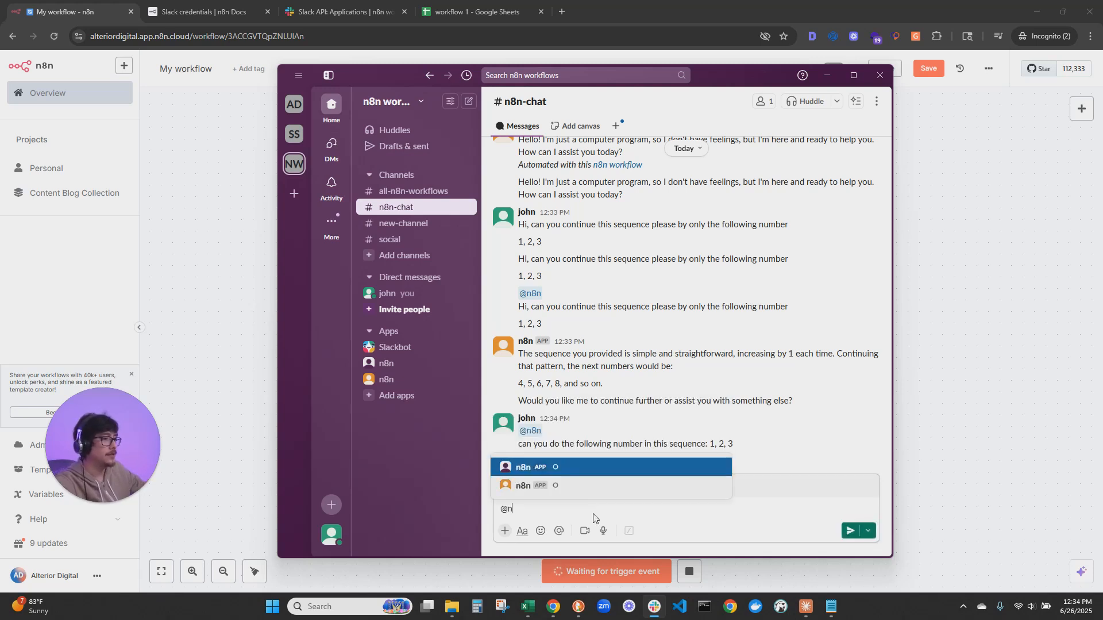
left_click(539, 486)
key("shift+Return")
type("can you do the following number in this sequence: 1, 2, 3 only do the following number")
key("Return")
left_click_drag(708, 83, 1102, 131)
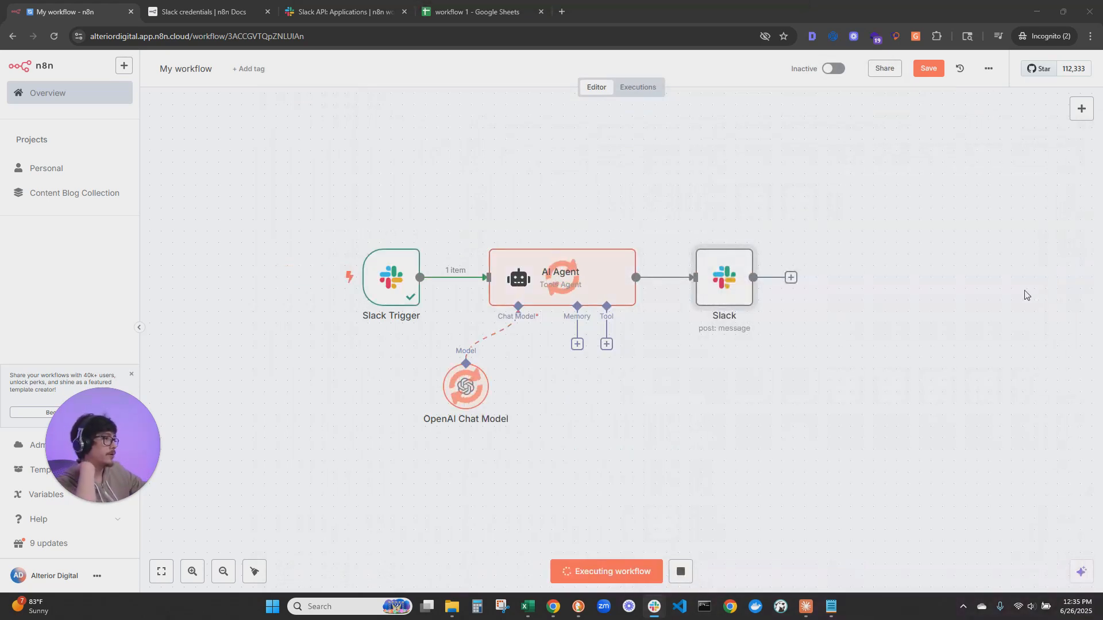
left_click_drag(1102, 128, 809, 62)
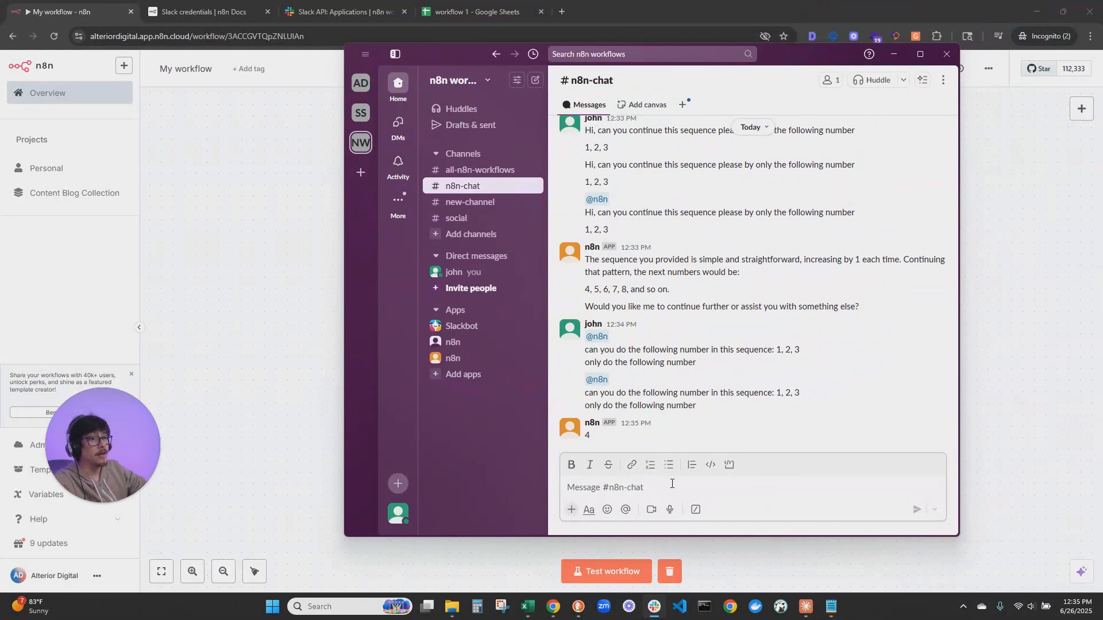
left_click(671, 483)
type("@n8n")
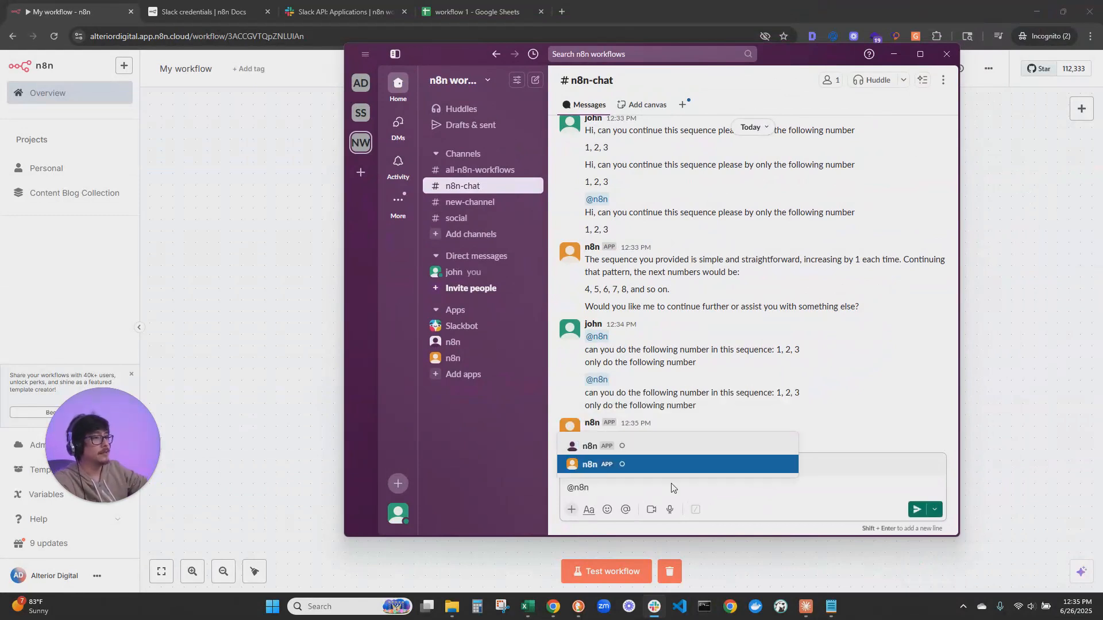
key("Return")
key("shift+Return")
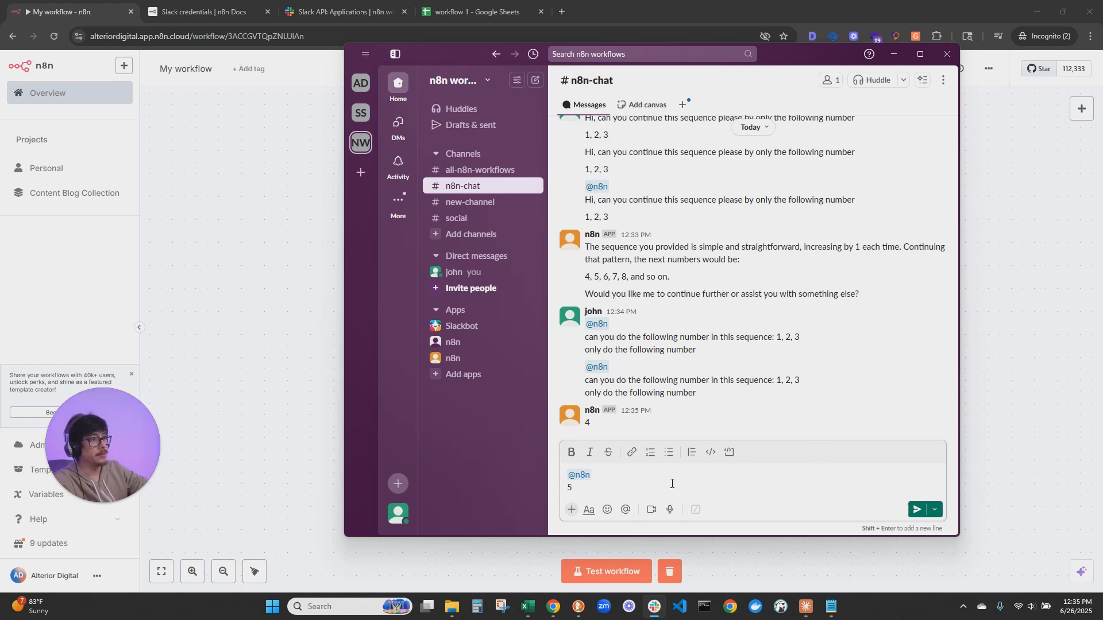
type("5")
key("Return")
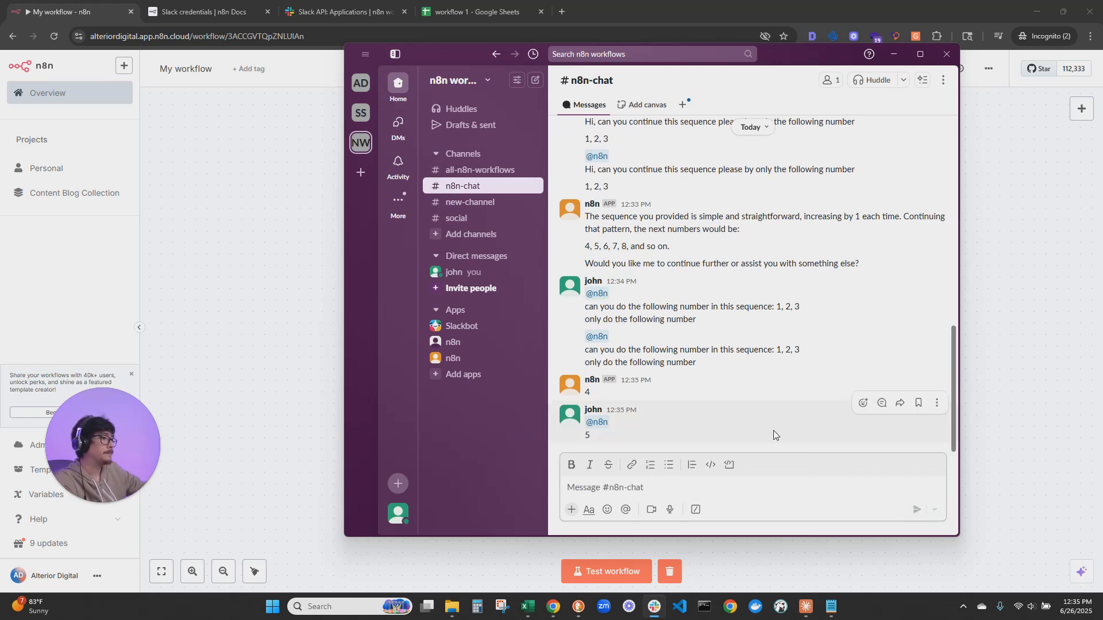
Start a new test run of the workflow and bring Slack's n8n-chat message box back over the canvas
left_click(894, 54)
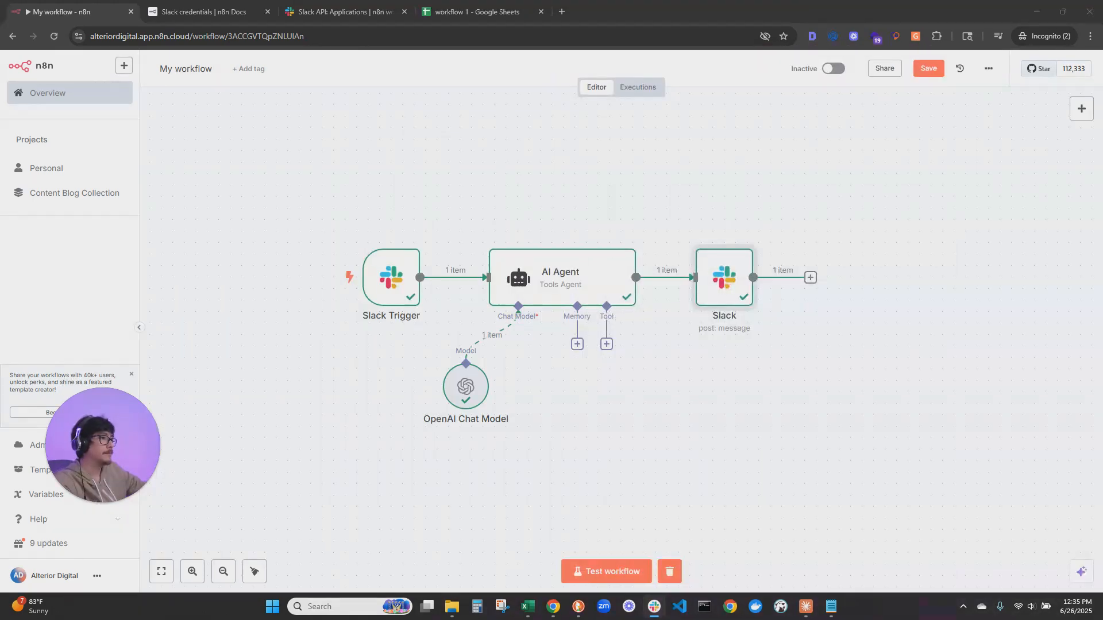
left_click(598, 563)
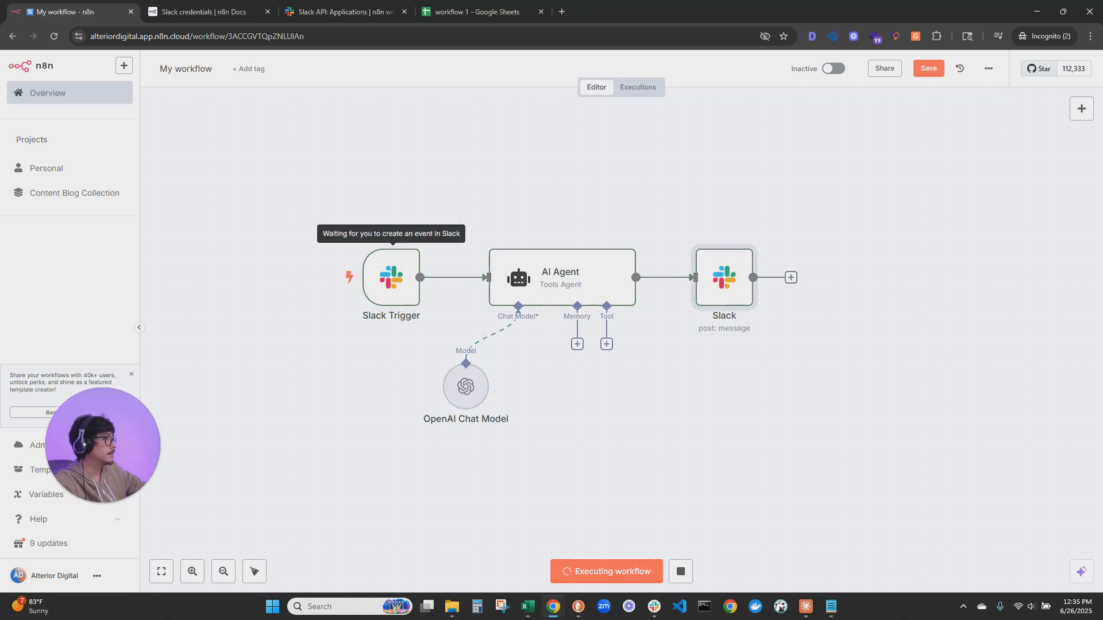
left_click_drag(1102, 118, 702, 58)
left_click_drag(510, 443, 499, 428)
left_click(522, 495)
type("@n8n")
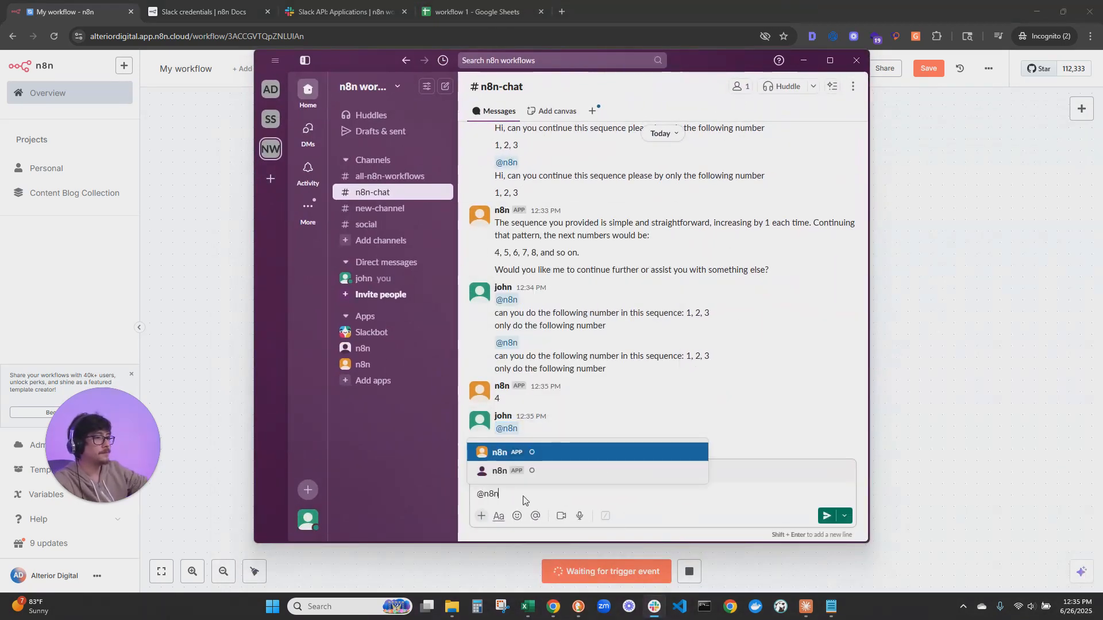
key("Return")
key("ctrl+a")
key("BackSpace")
type("@n8n")
key("Return")
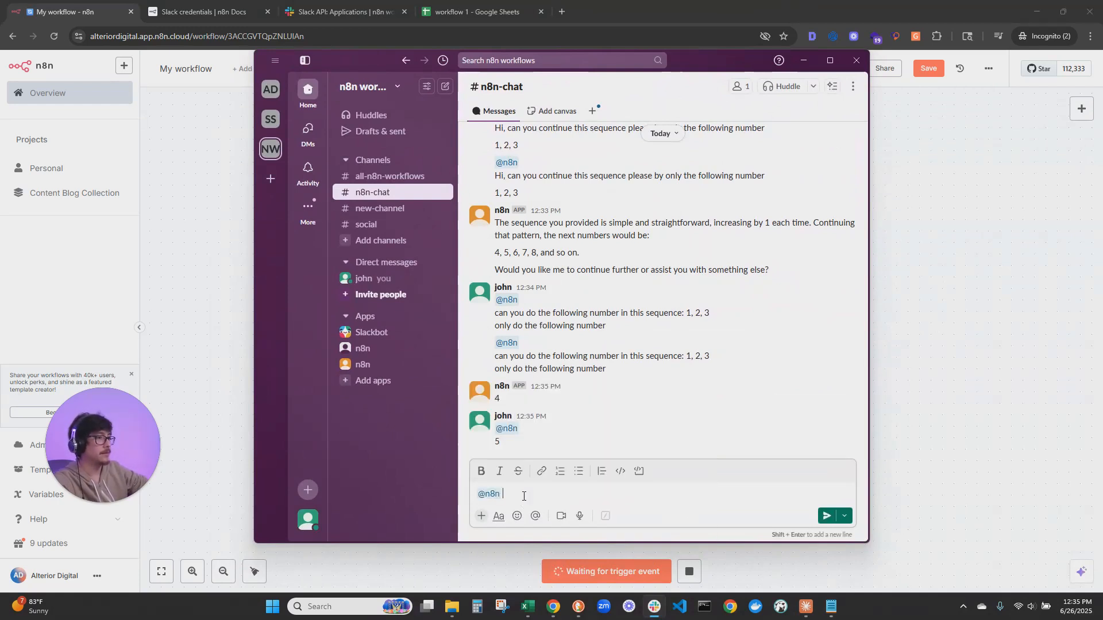
key("shift+Return")
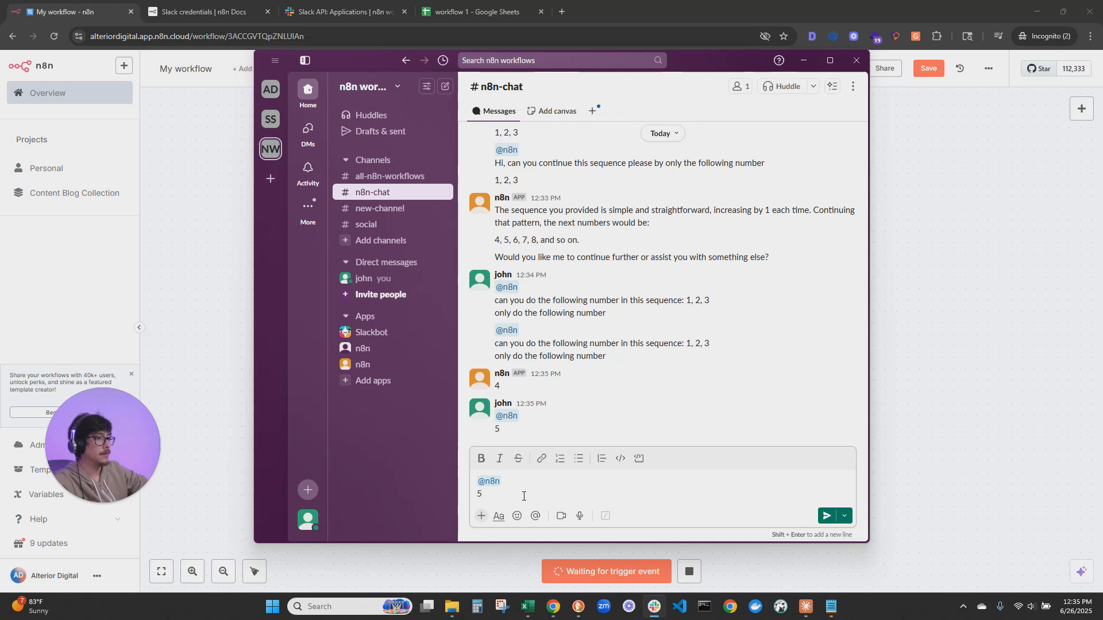
key("Return")
left_click(804, 60)
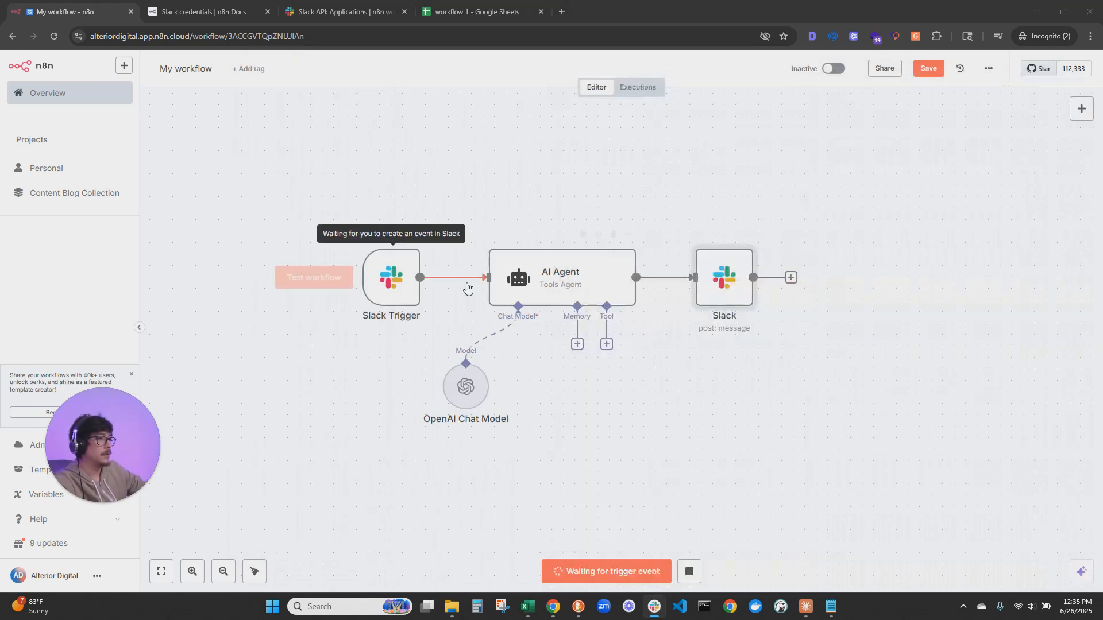
left_click_drag(1102, 73, 698, 63)
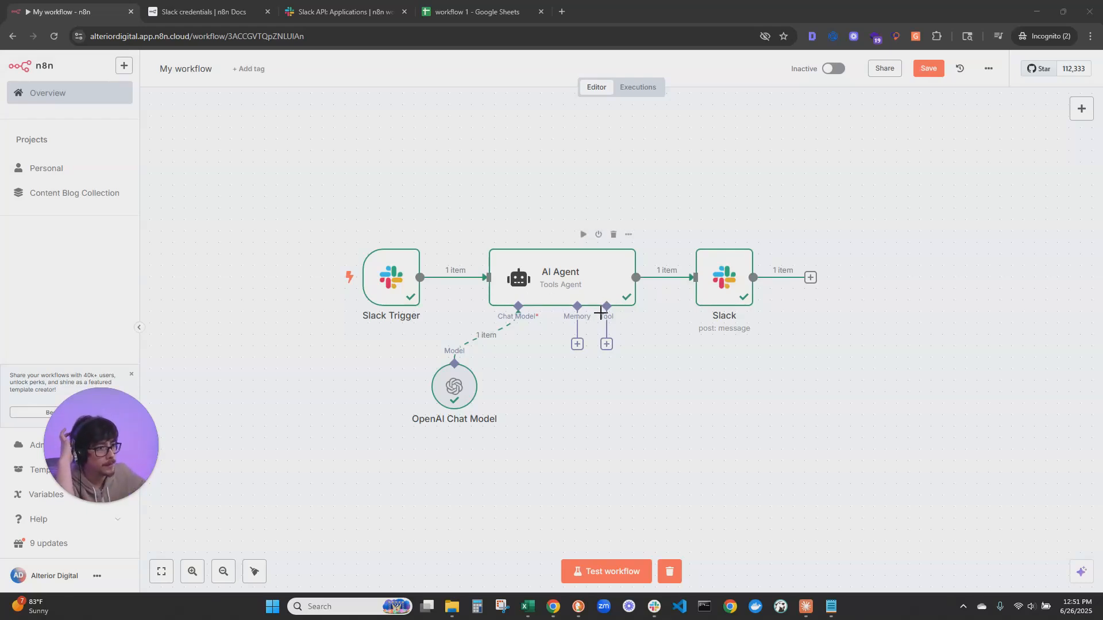
Attach a Simple Memory node to the AI Agent's memory connection
left_click(578, 344)
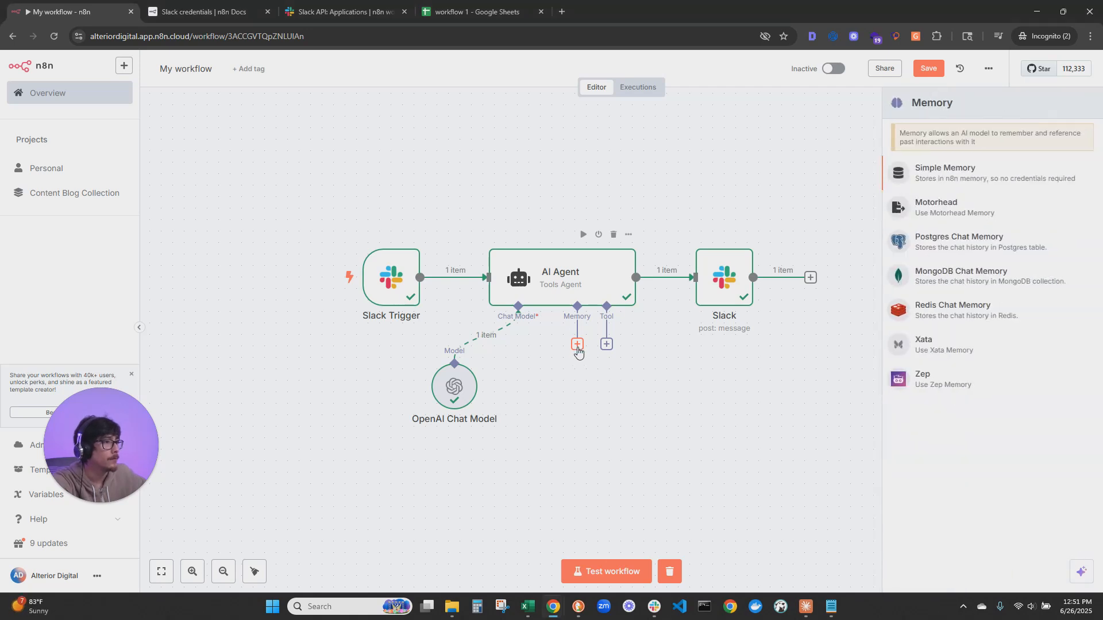
left_click(955, 170)
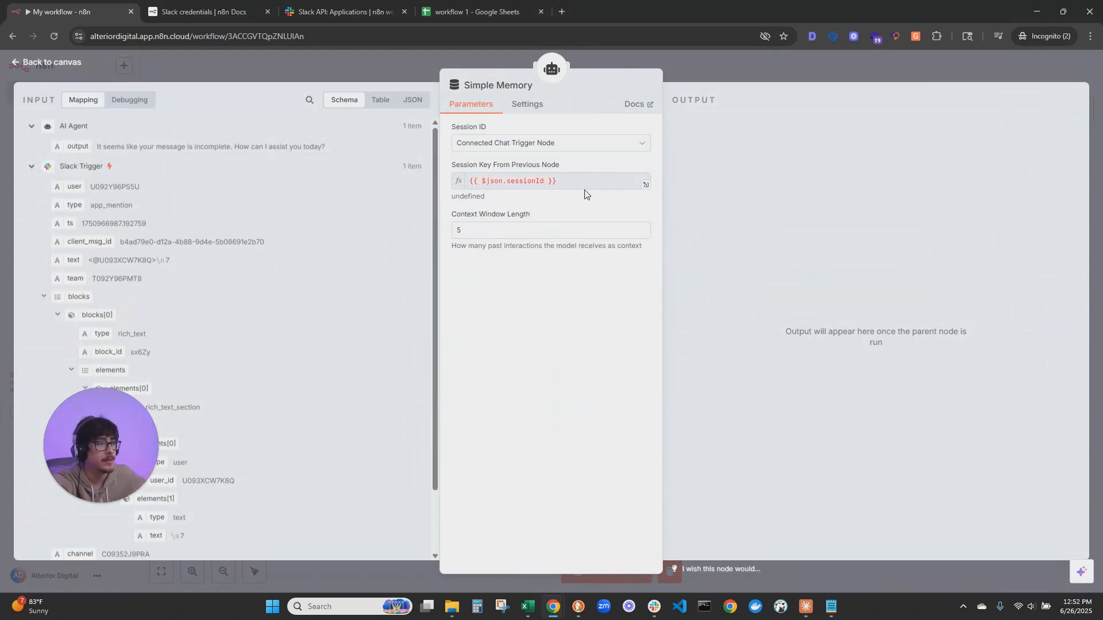
Define Simple Memory's session key as the expression {{ $('Slack Trigger').item.json.user }} and align the node beside the OpenAI Chat Model
left_click(538, 150)
left_click(499, 217)
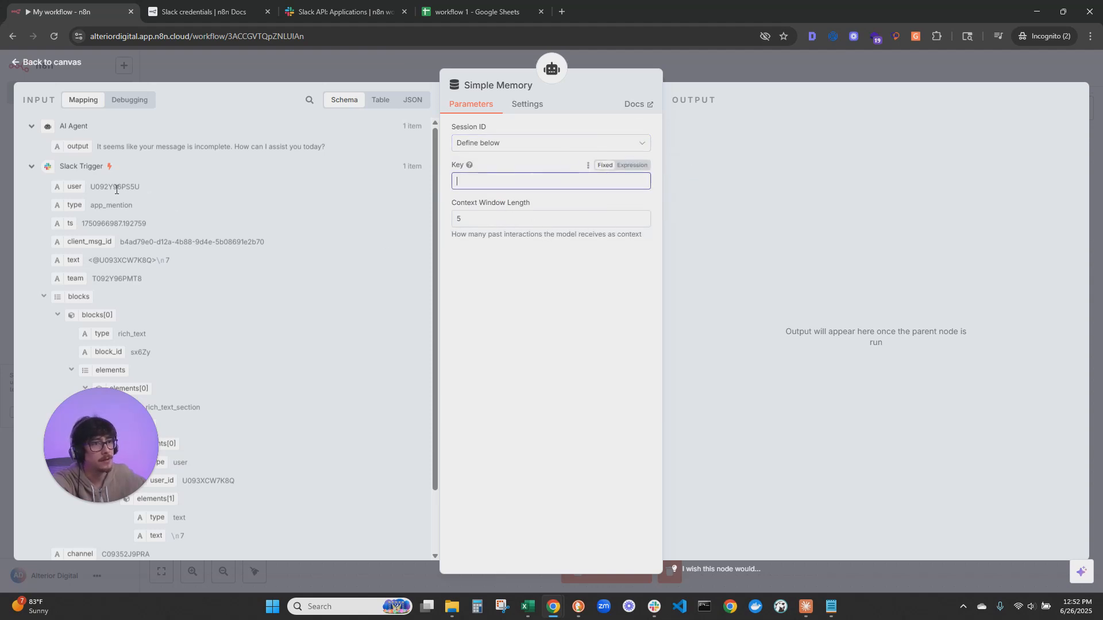
left_click(631, 166)
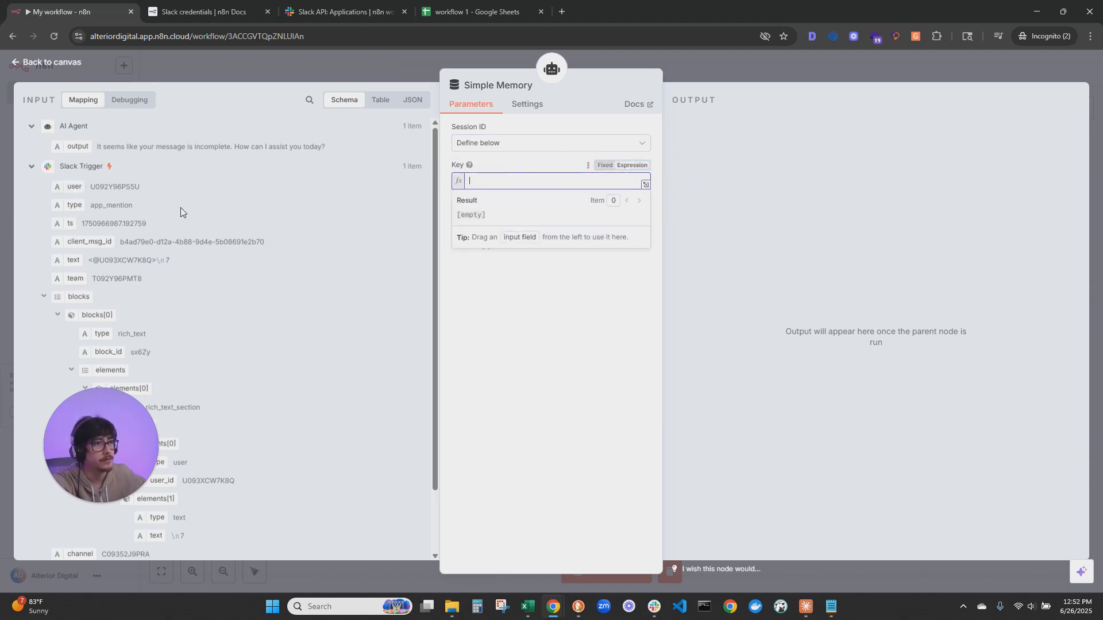
left_click_drag(76, 188, 520, 184)
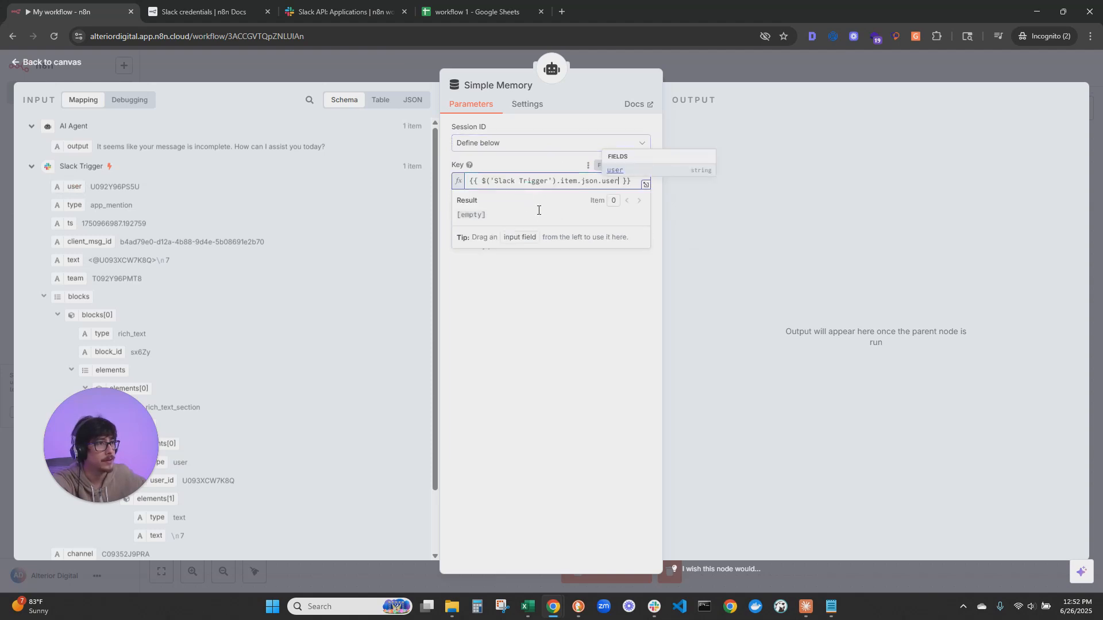
left_click(487, 248)
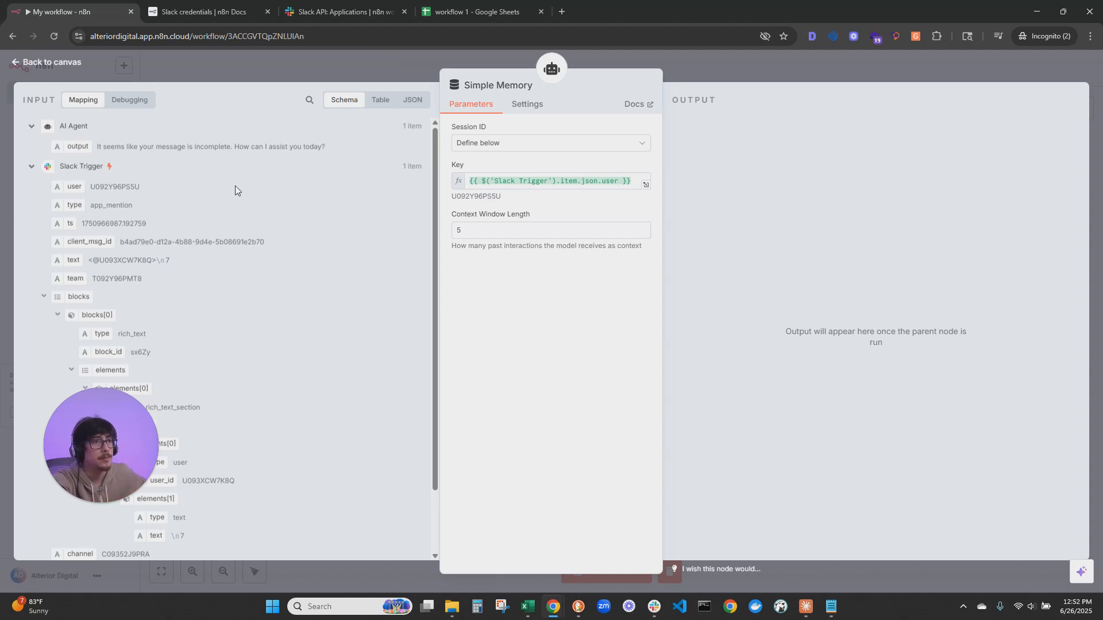
left_click(56, 63)
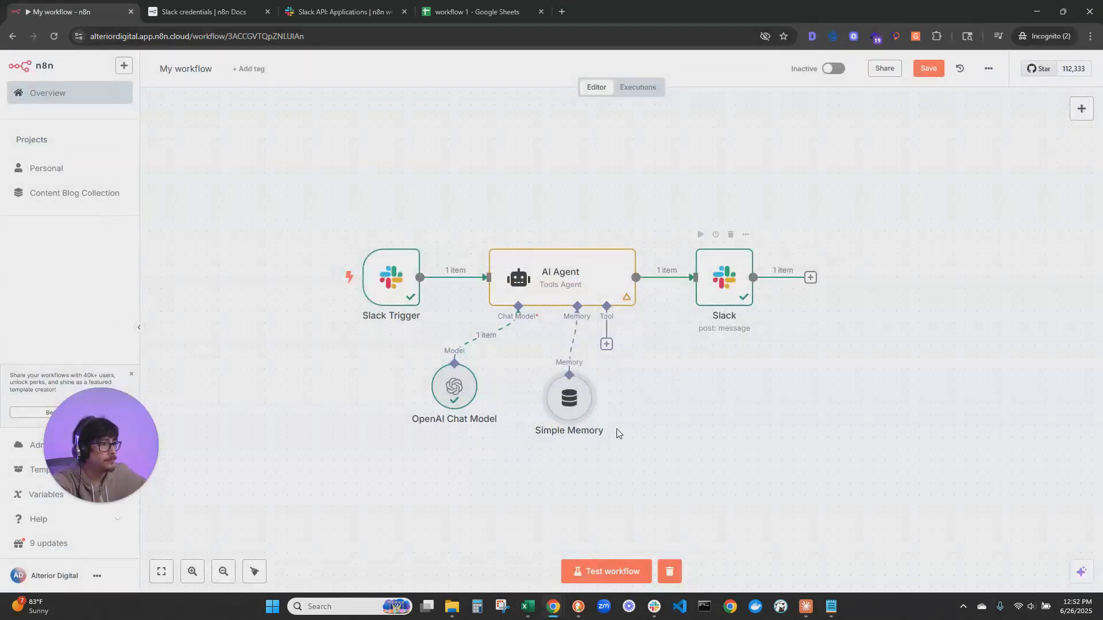
left_click_drag(574, 405, 552, 393)
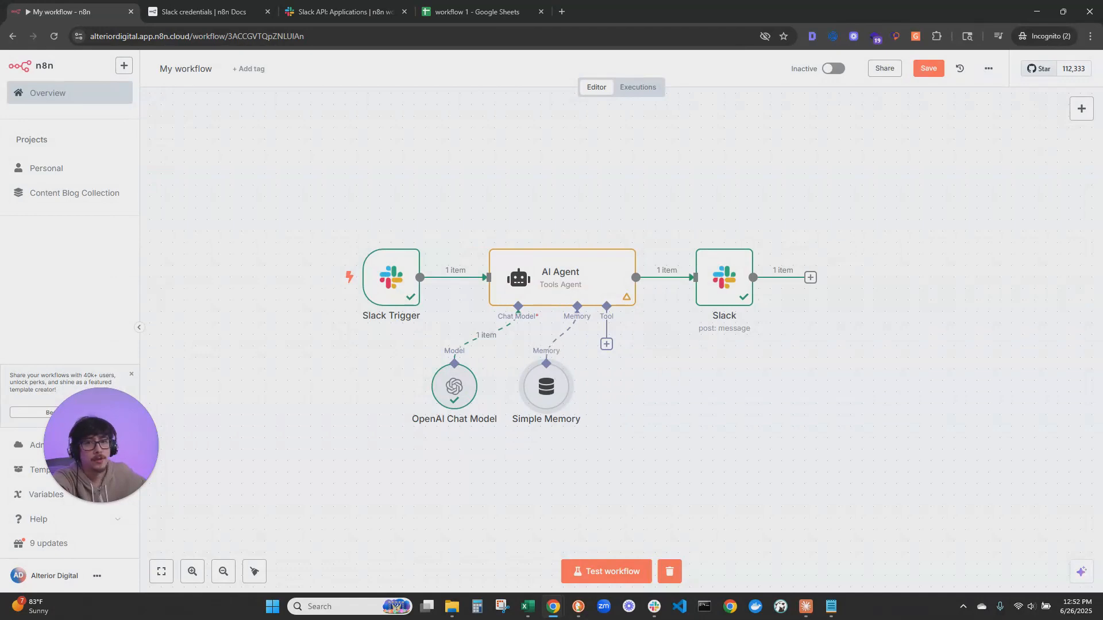
Start a new workflow test run and copy the latest number-sequence question from Slack's n8n-chat channel
left_click_drag(0, 127, 1102, 79)
left_click(630, 571)
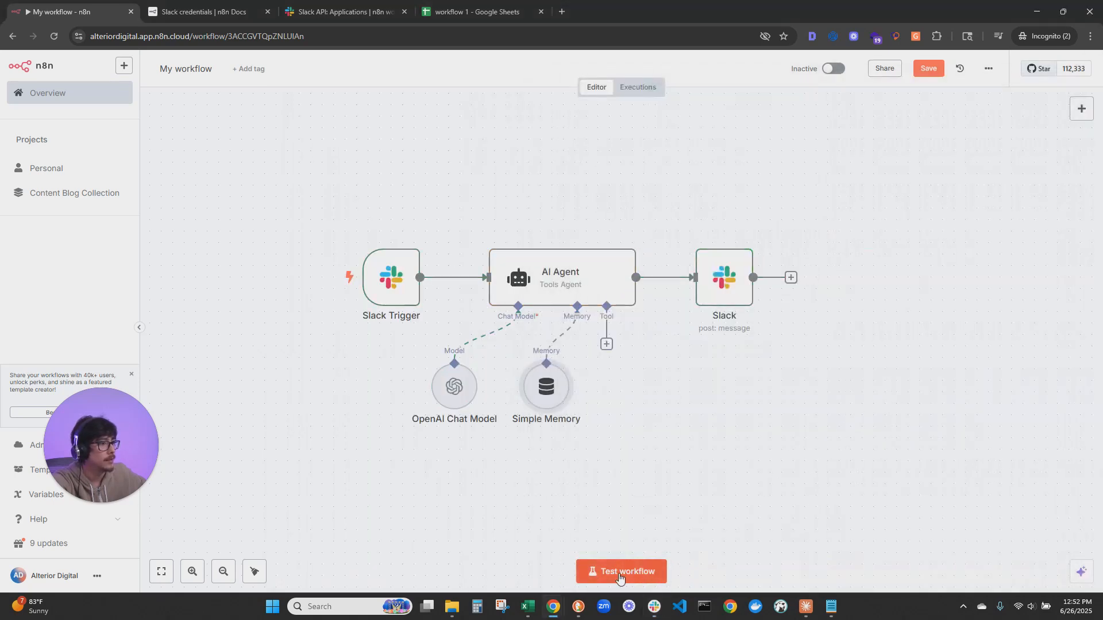
left_click_drag(1102, 71, 832, 78)
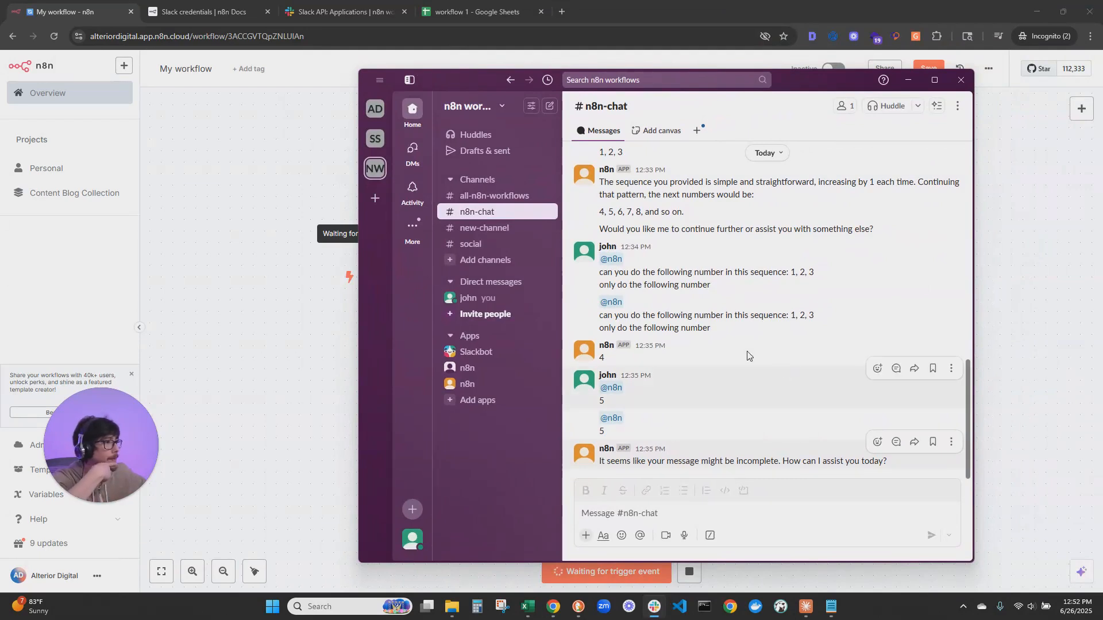
left_click_drag(712, 328, 580, 328)
key("ctrl+c")
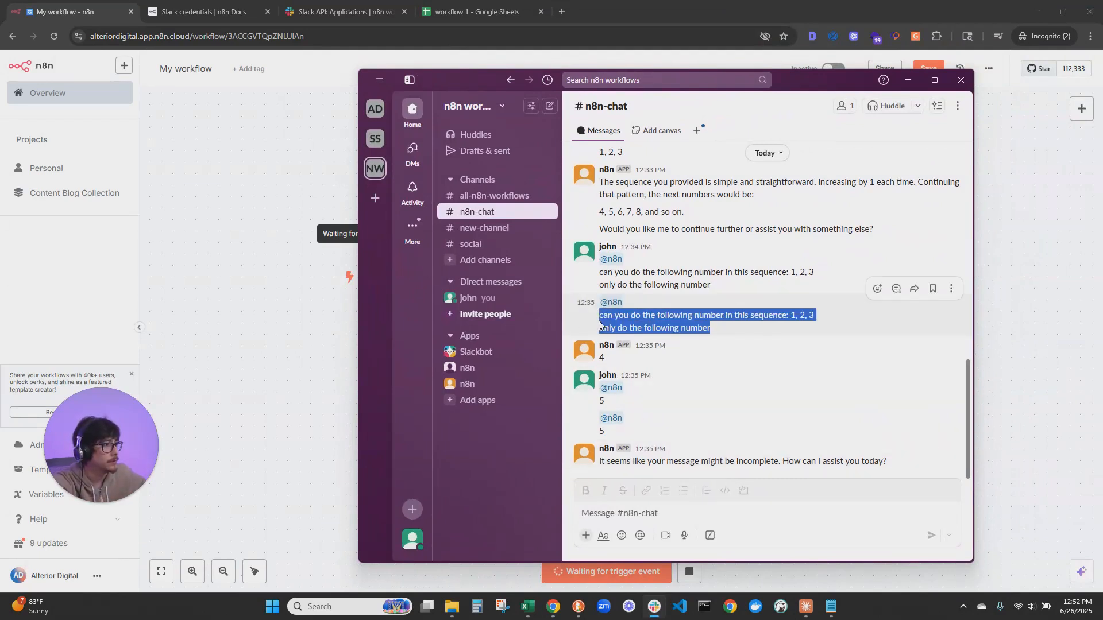
left_click(729, 509)
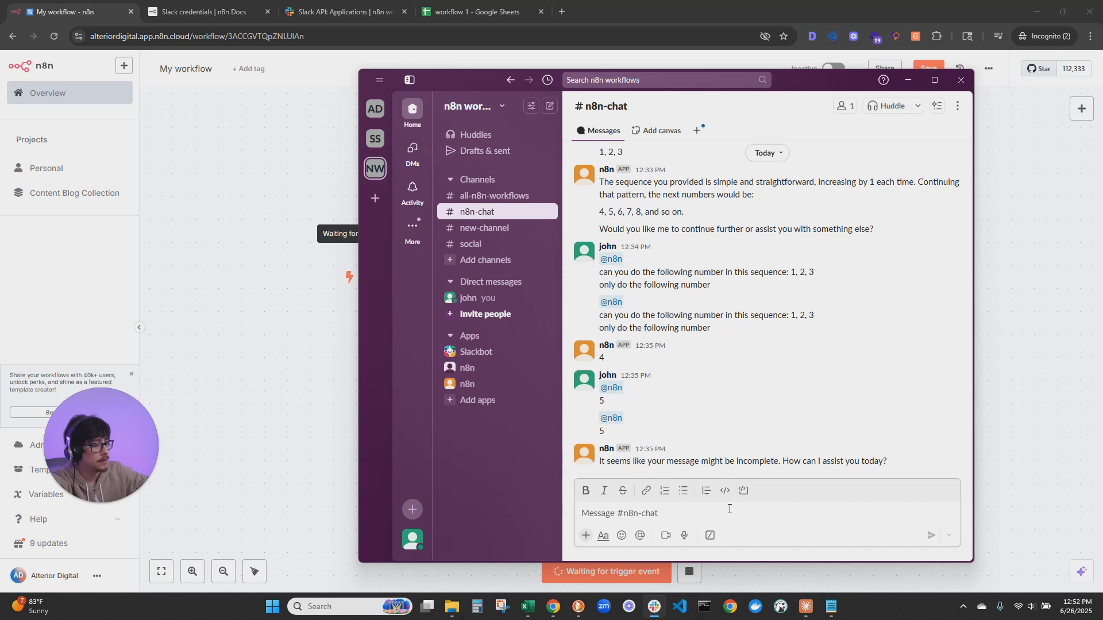
type("@n8n")
key("Return")
key("shift+Return")
key("ctrl+v")
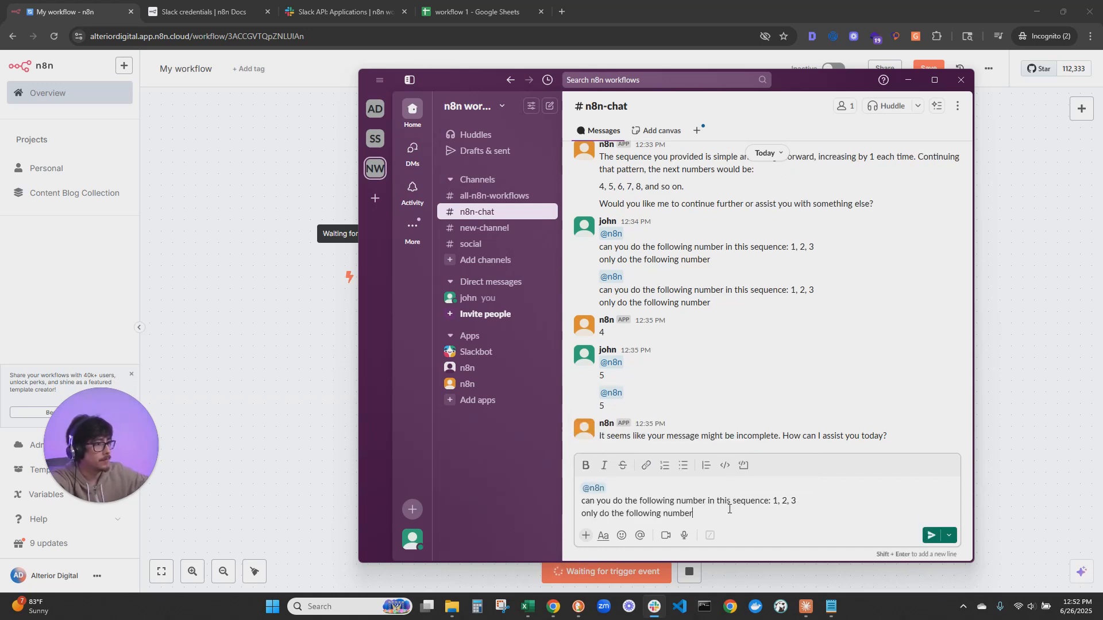
key("Return")
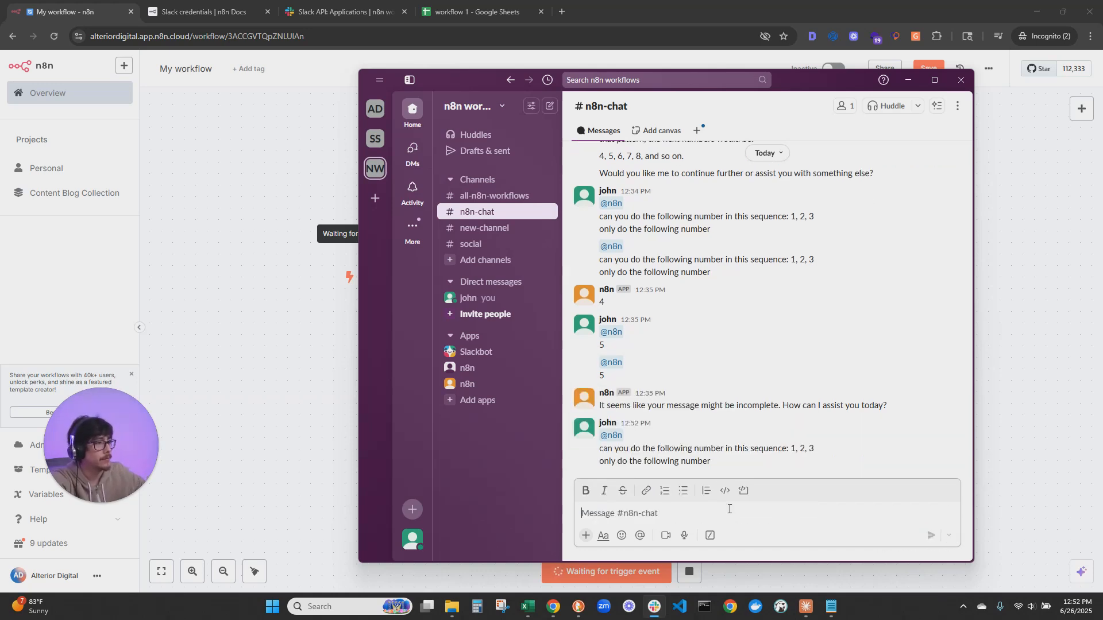
left_click_drag(815, 84, 1102, 80)
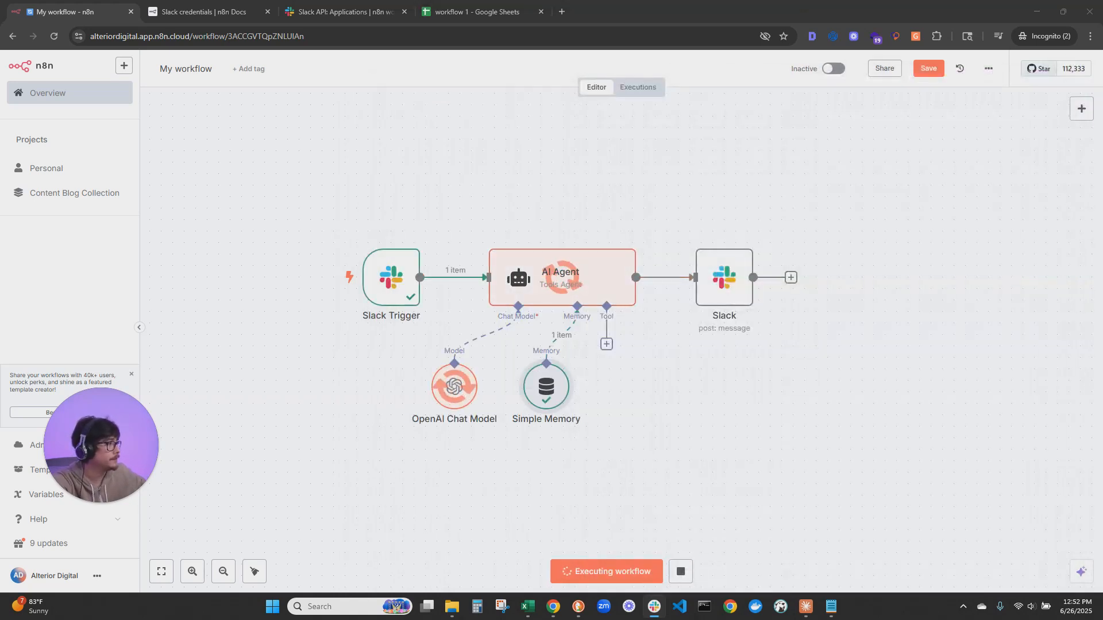
mouse_move(1102, 72)
left_mouse_down()
mouse_move(817, 61)
mouse_move(1102, 64)
left_mouse_up()
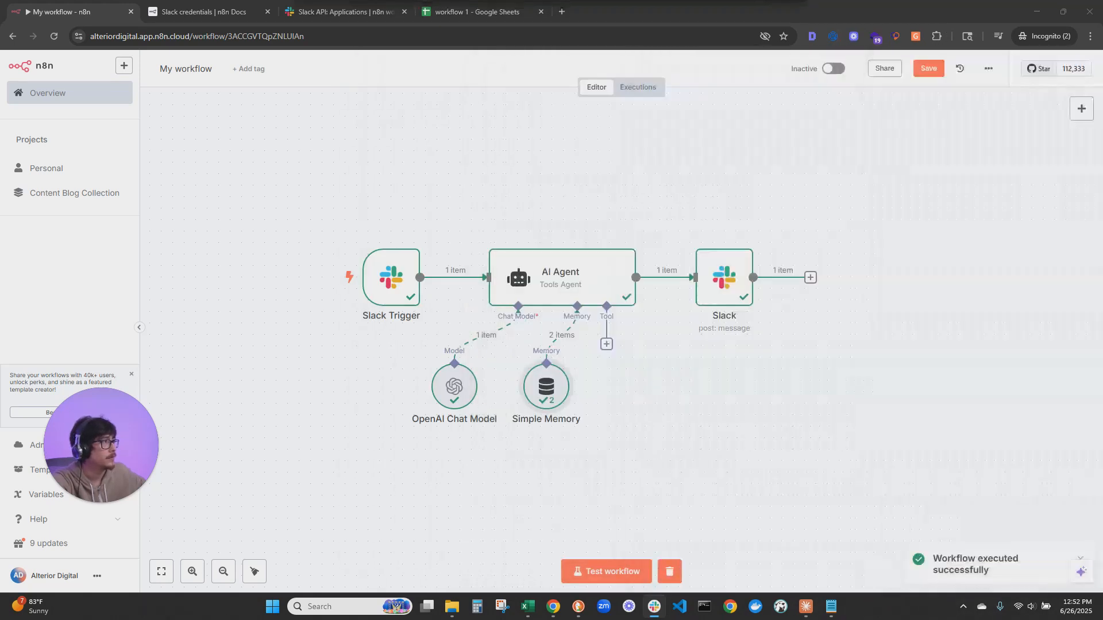
left_click(625, 571)
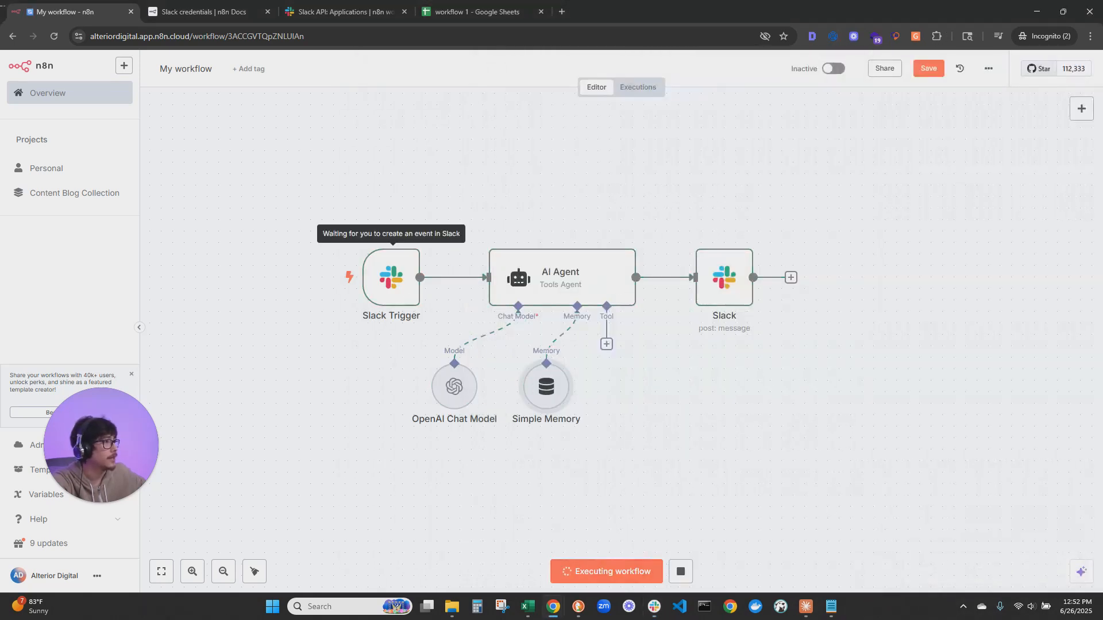
left_click_drag(1102, 155, 702, 83)
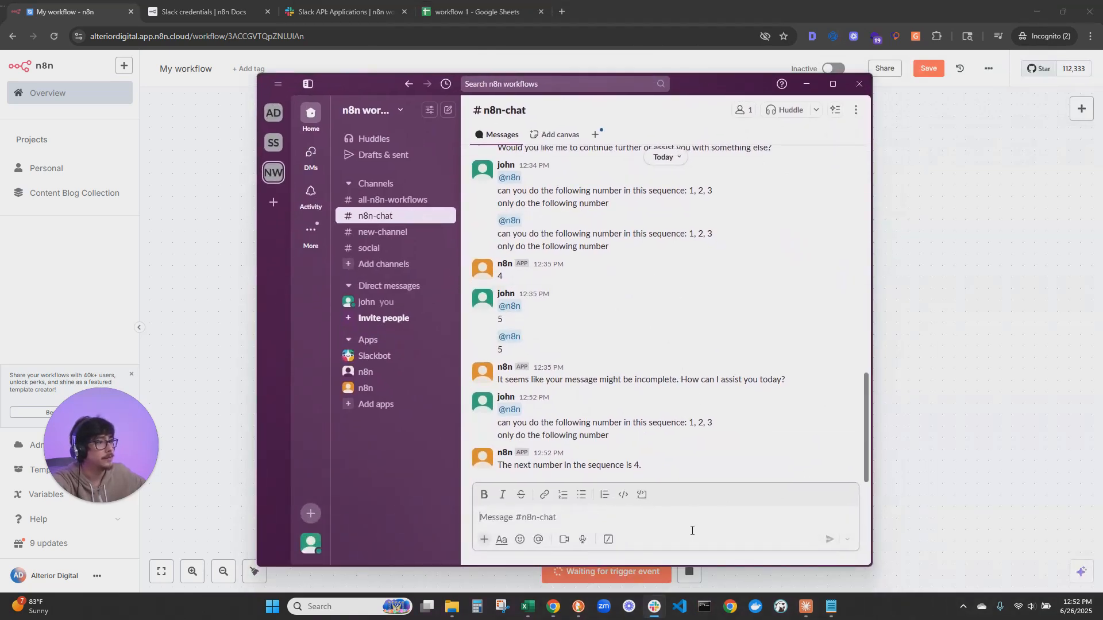
type("@n8")
key("Return")
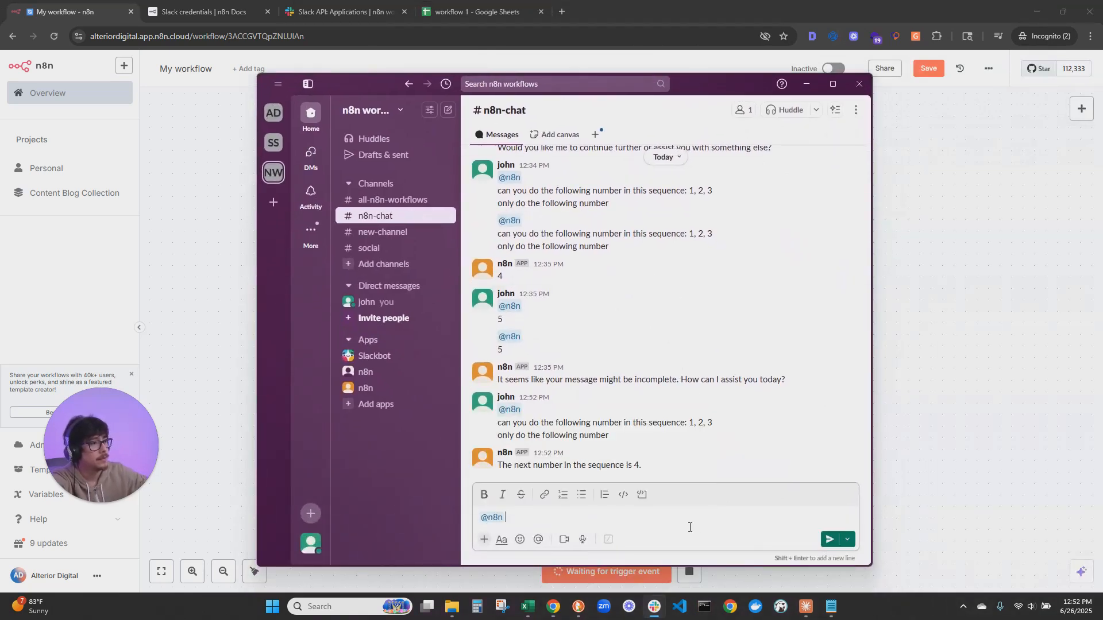
key("shift+Return")
type("5")
key("Return")
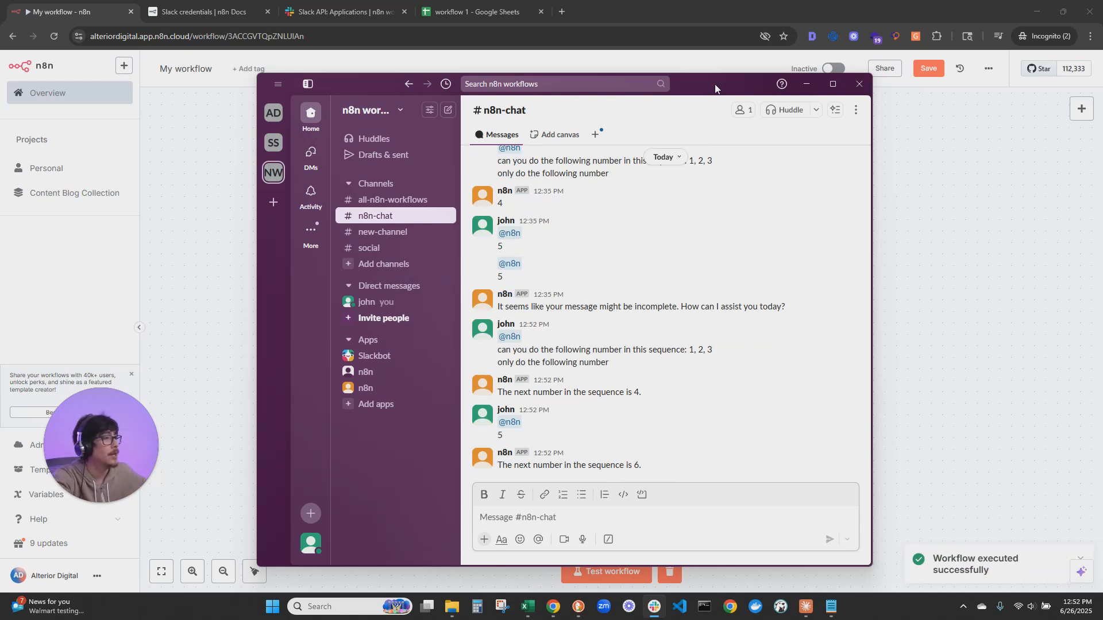
left_click(806, 84)
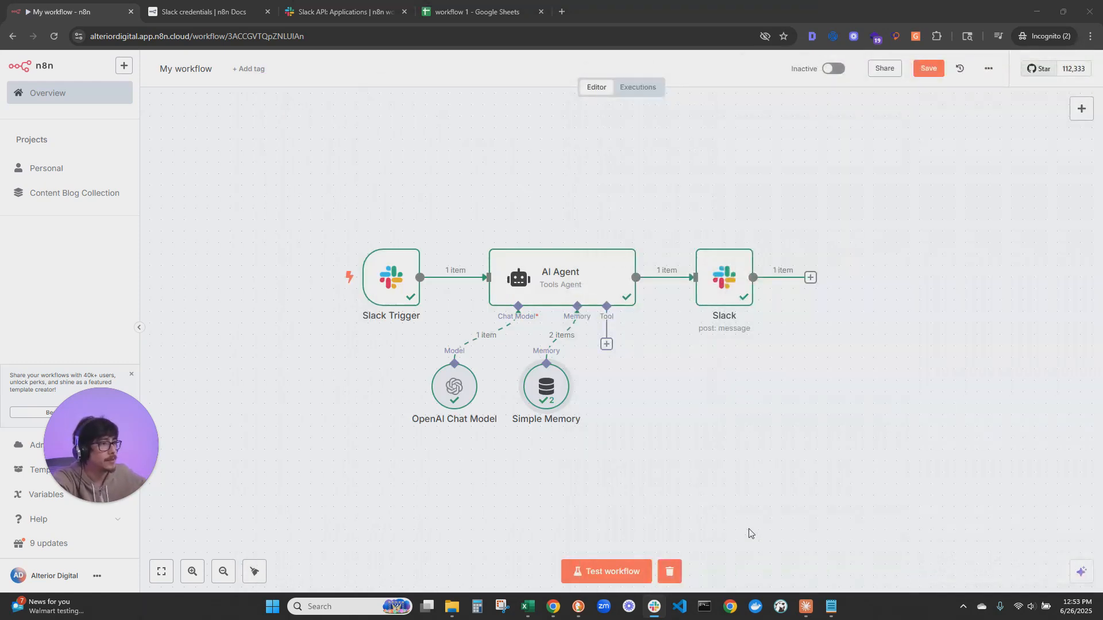
left_click_drag(1102, 69, 805, 75)
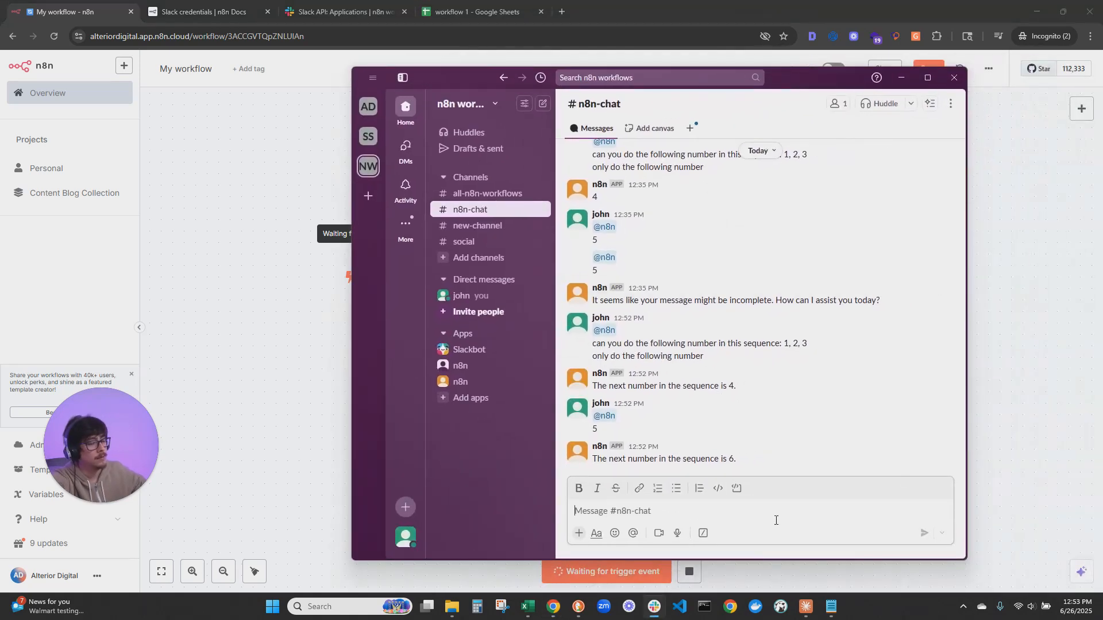
type("@n")
key("Return")
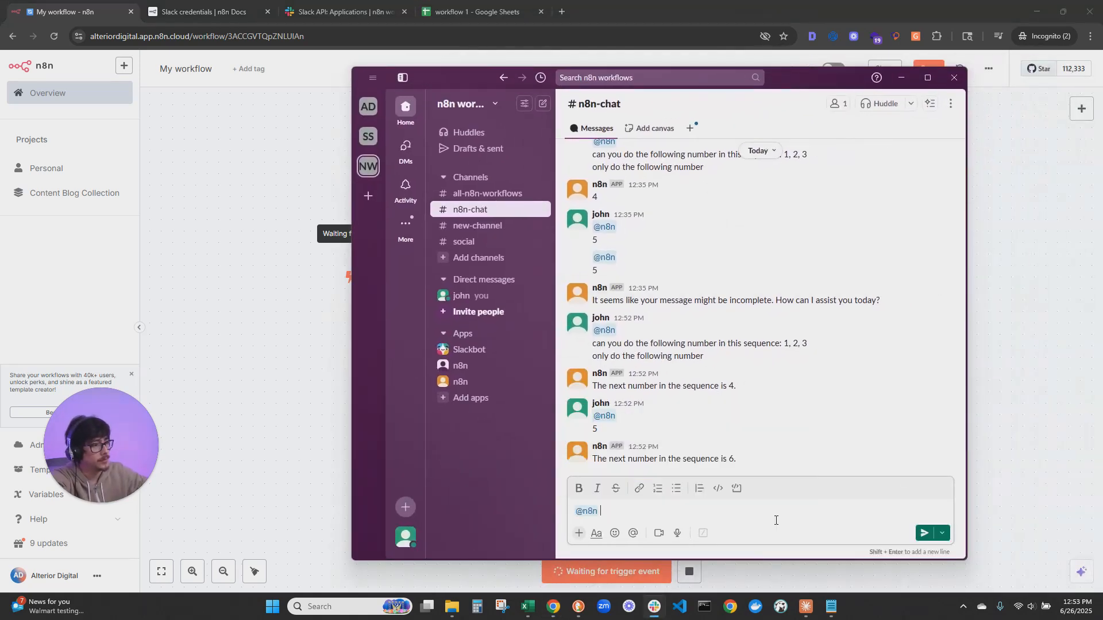
key("shift+Return")
type("7")
key("Return")
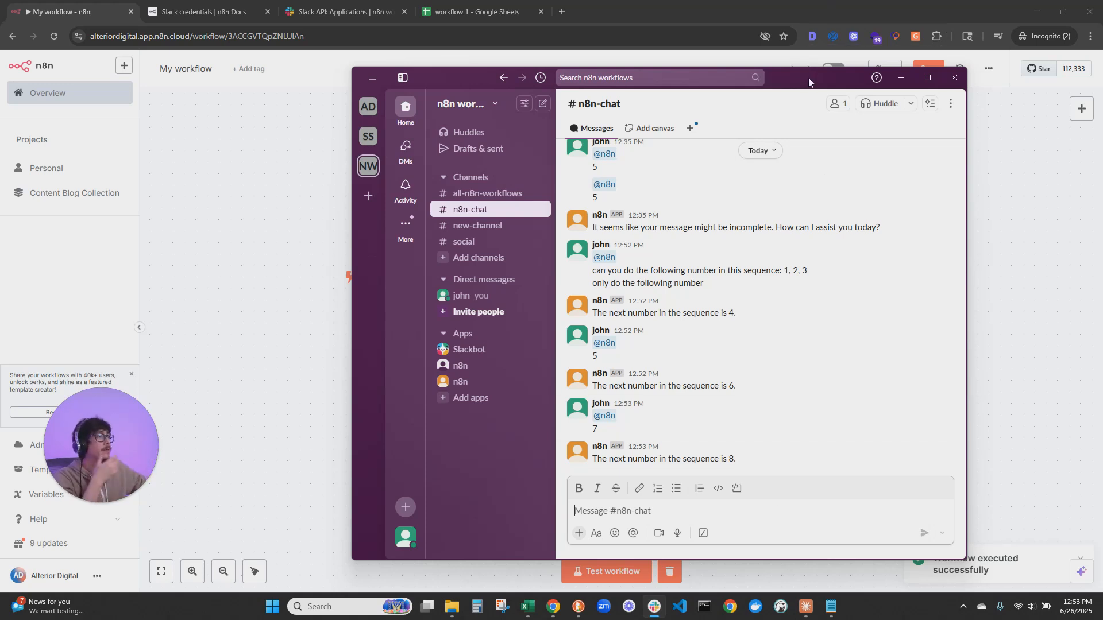
left_click(901, 78)
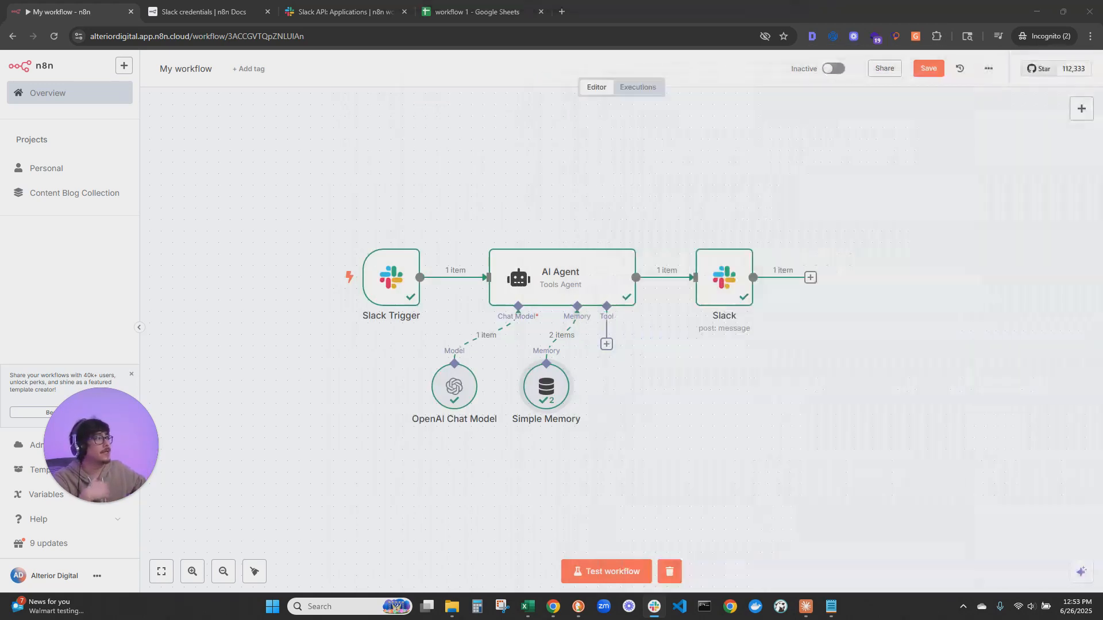